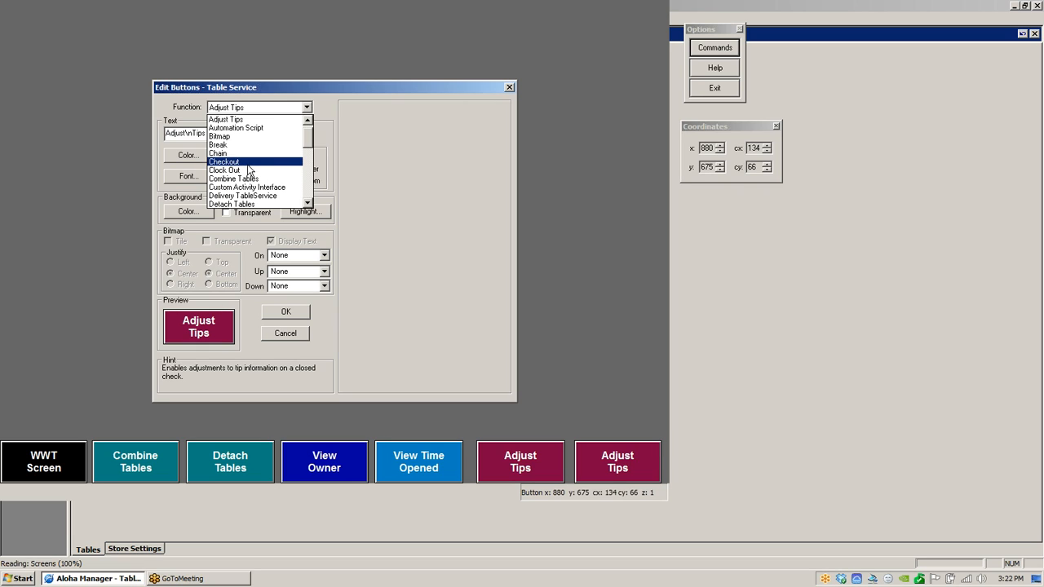
# - Scroll through the list of available button functions for the selected button
pyautogui.click(308, 203)
pyautogui.click(308, 203)
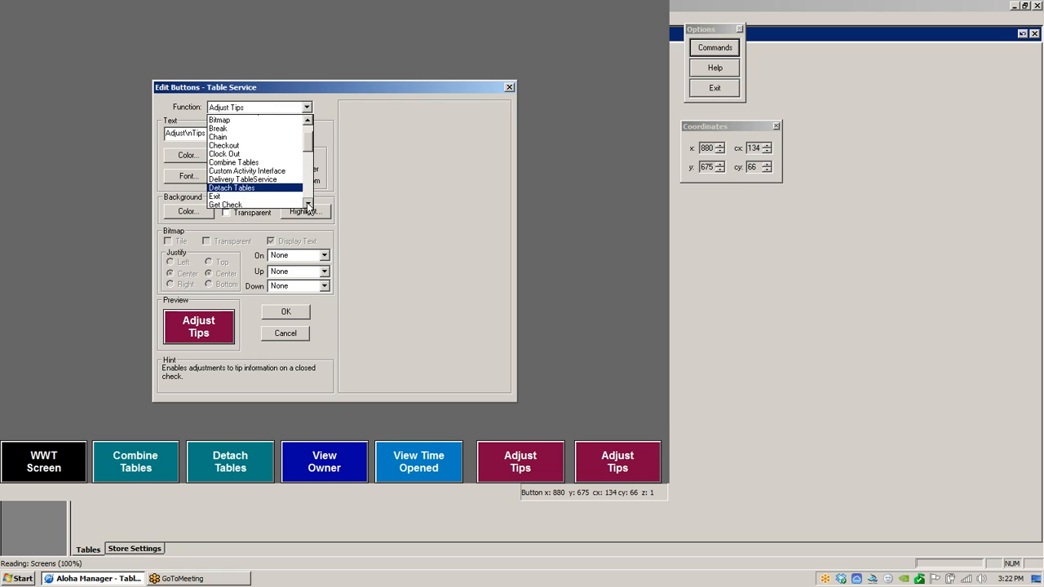
pyautogui.click(308, 203)
pyautogui.click(308, 204)
pyautogui.click(308, 203)
pyautogui.click(307, 203)
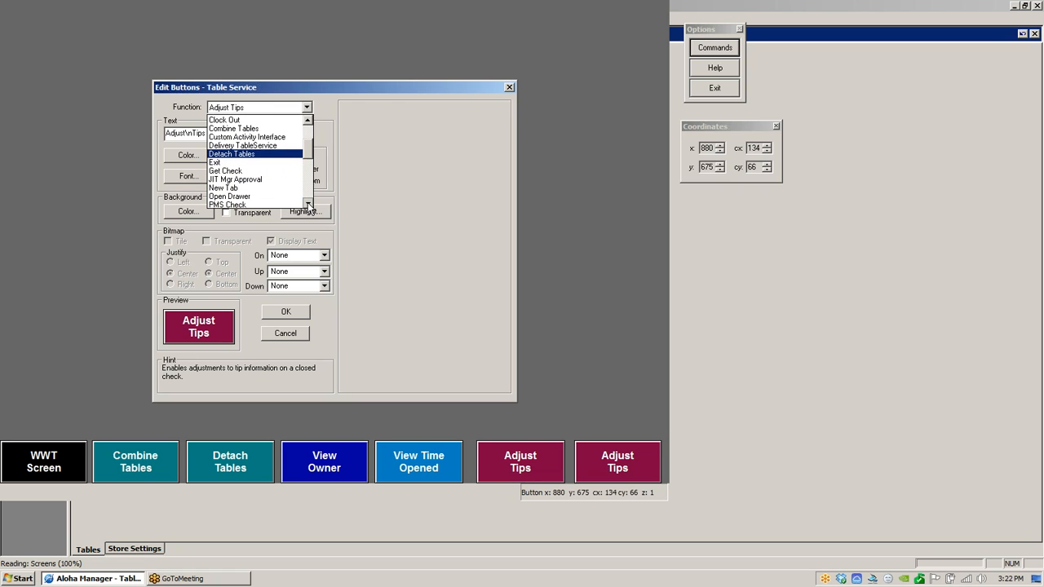
pyautogui.click(307, 203)
pyautogui.click(307, 204)
pyautogui.click(307, 203)
pyautogui.click(308, 203)
pyautogui.click(307, 203)
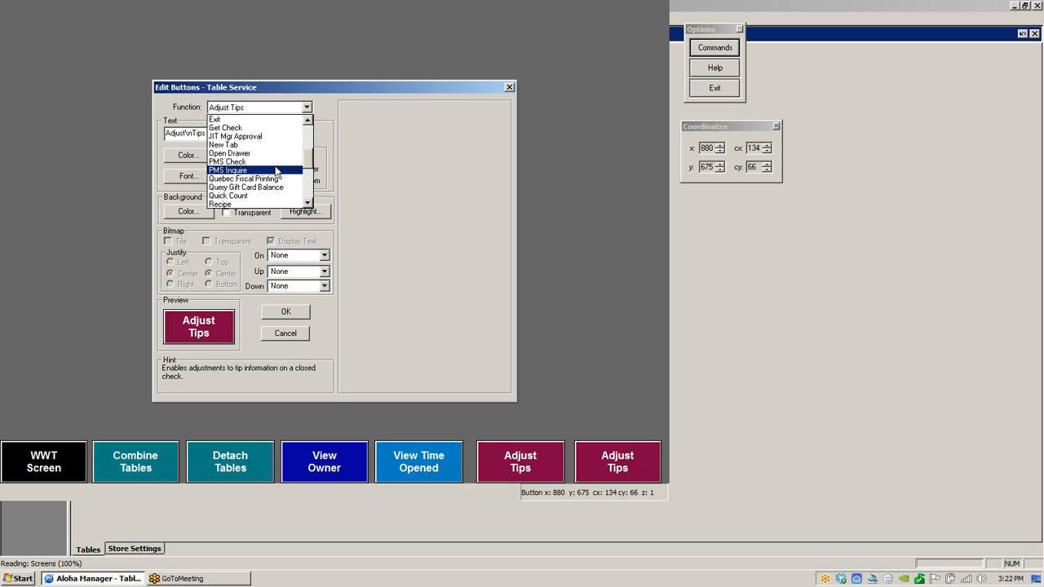
pyautogui.click(308, 203)
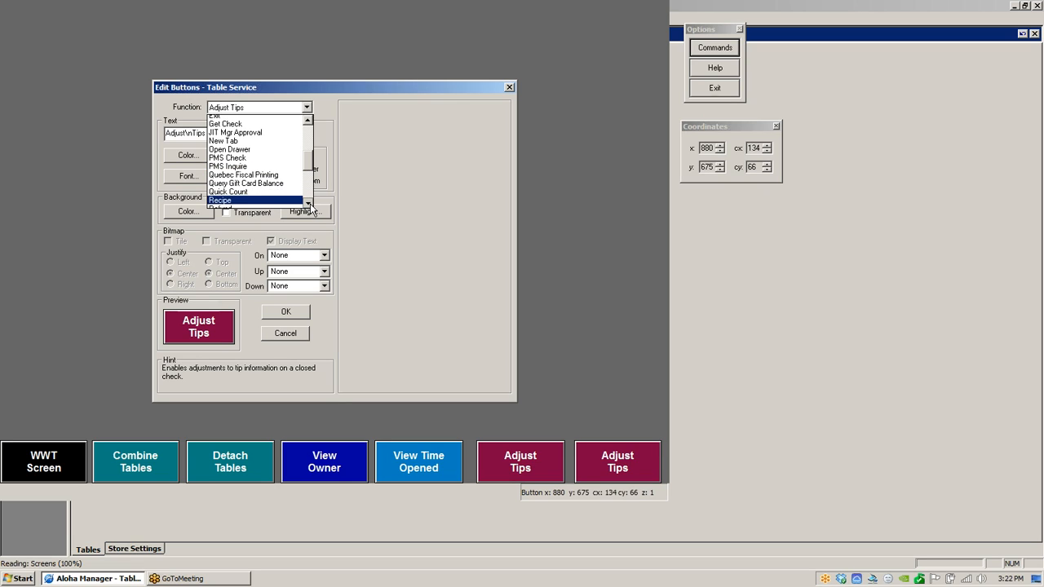
pyautogui.click(308, 203)
pyautogui.click(307, 203)
pyautogui.click(307, 204)
pyautogui.click(308, 203)
pyautogui.click(308, 204)
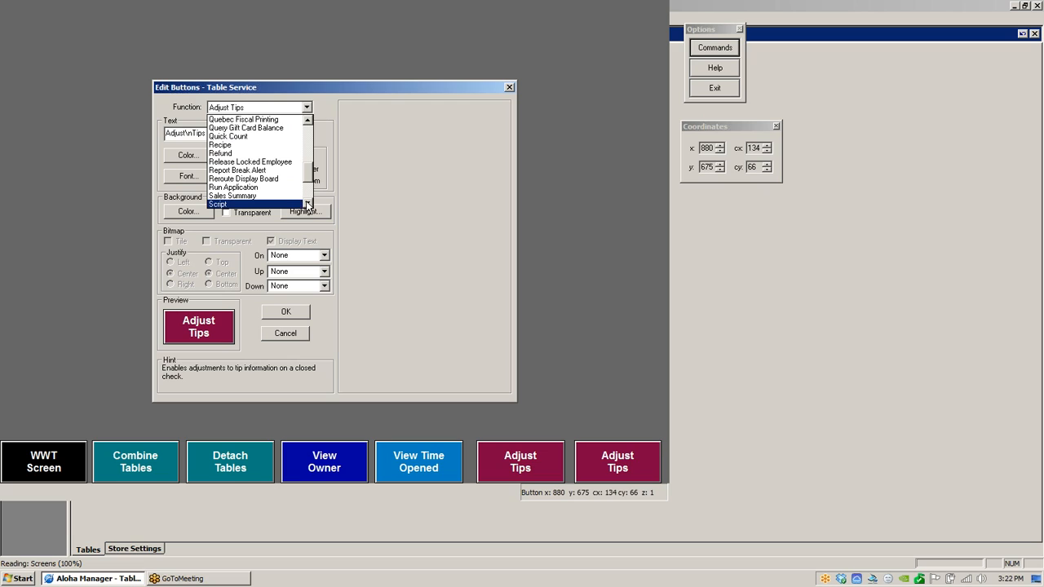
pyautogui.click(308, 204)
pyautogui.click(308, 204)
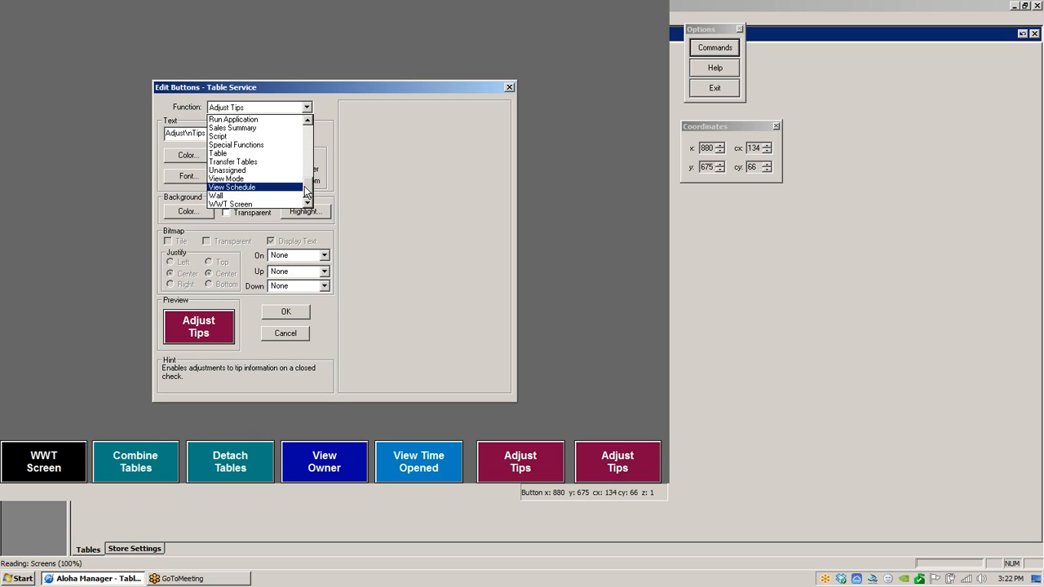
pyautogui.moveTo(308, 190); pyautogui.dragTo(311, 149)
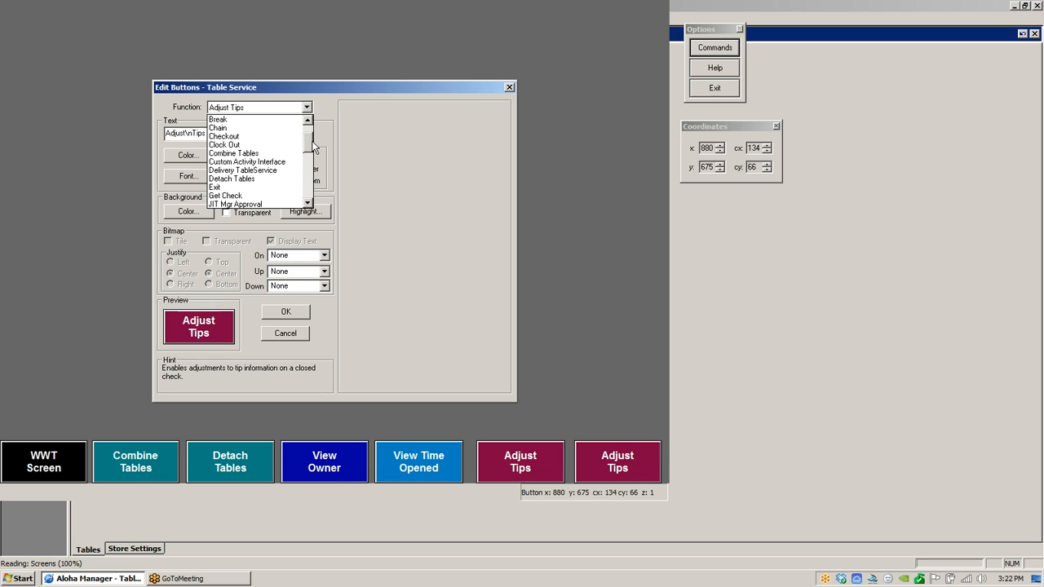
# - Change the button's function to Exit, confirm the change, and set its background color to pink
pyautogui.click(228, 191)
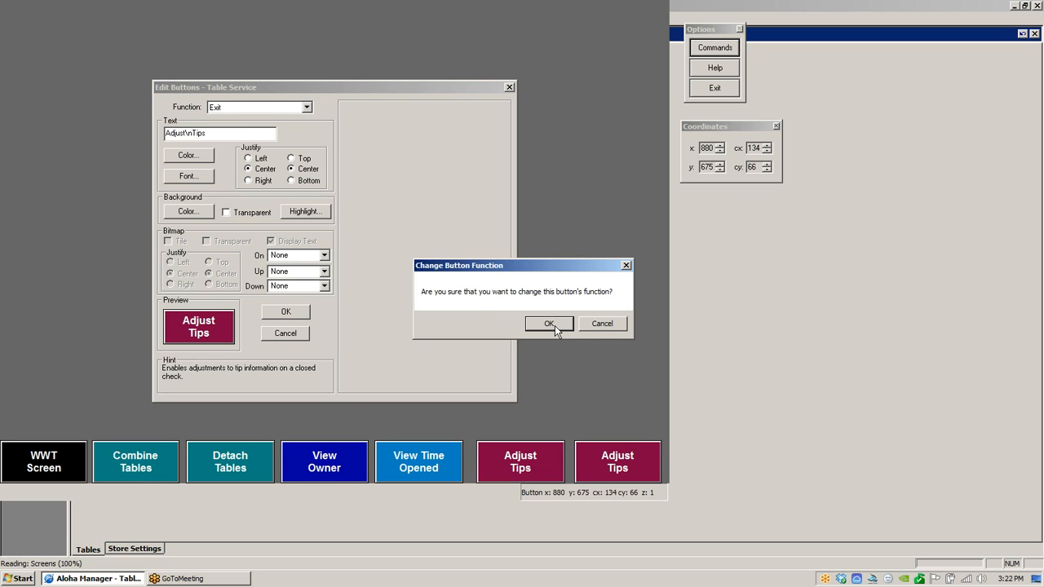
pyautogui.click(562, 325)
pyautogui.click(200, 211)
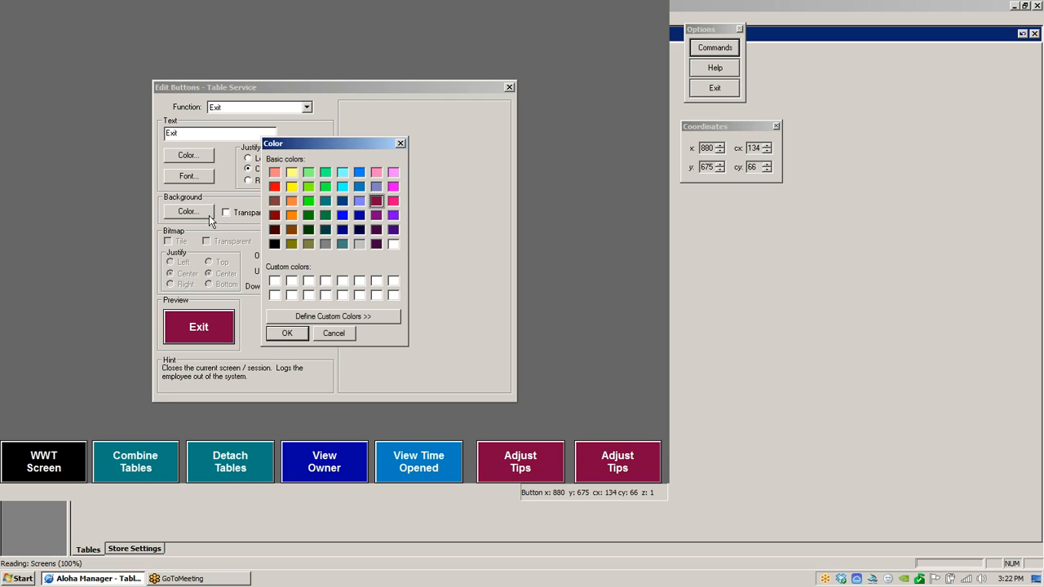
pyautogui.click(395, 201)
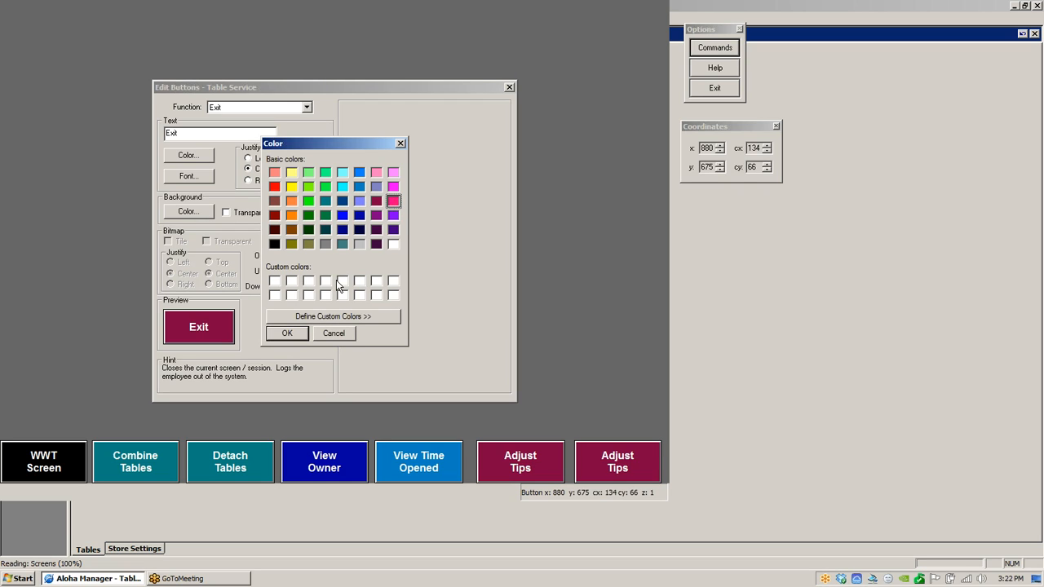
pyautogui.click(287, 333)
pyautogui.click(295, 317)
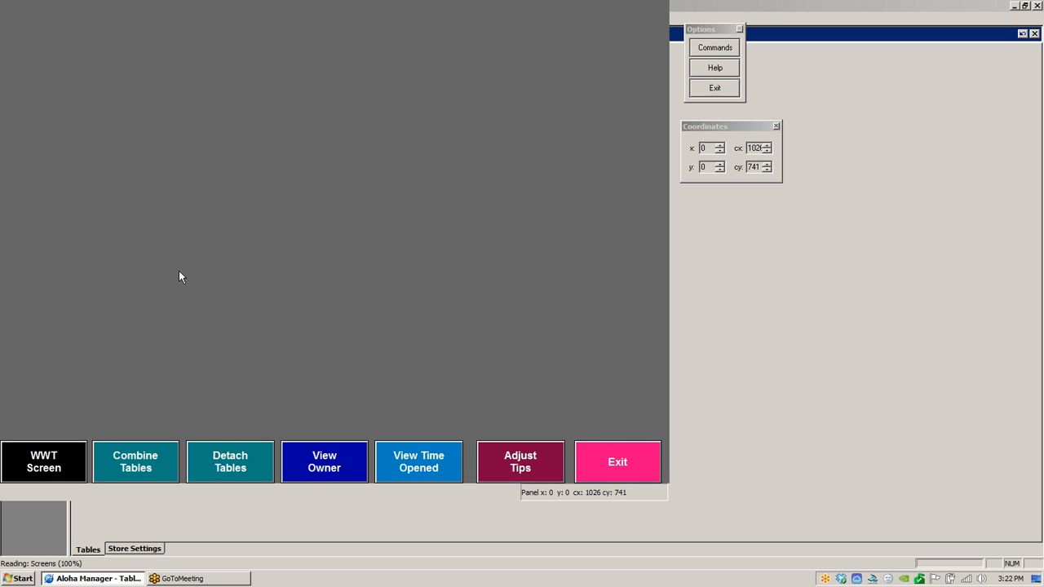
# - Create a new button on the panel with the Table function assigned to table 0011 Cocktail
pyautogui.rightClick(221, 227)
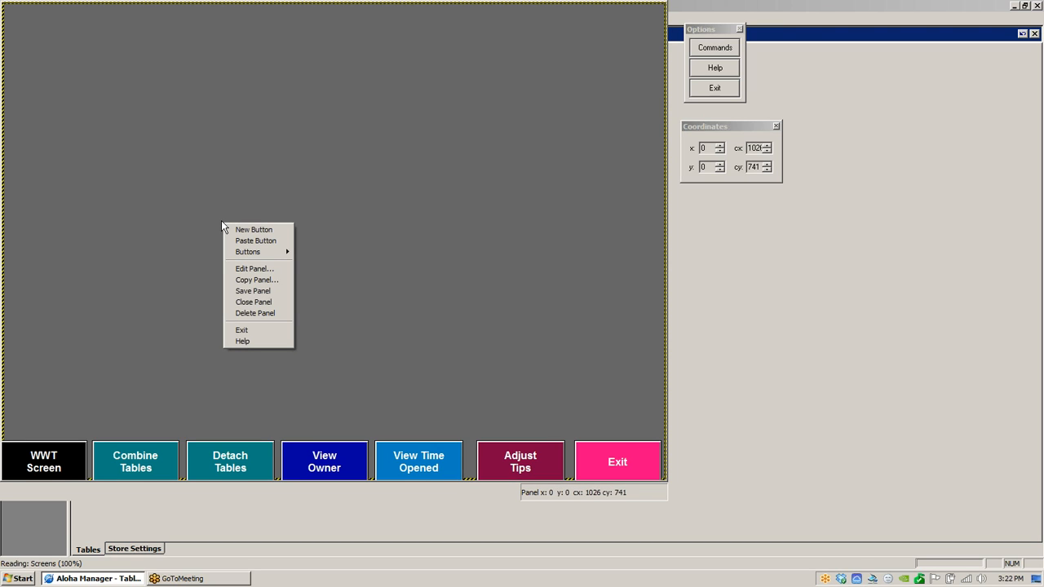
pyautogui.click(260, 231)
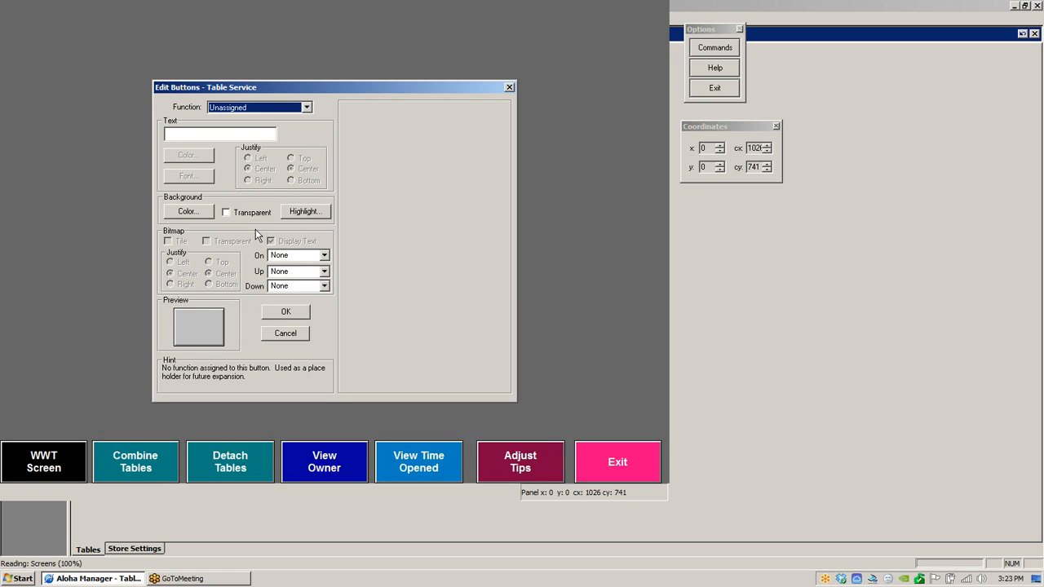
pyautogui.click(306, 107)
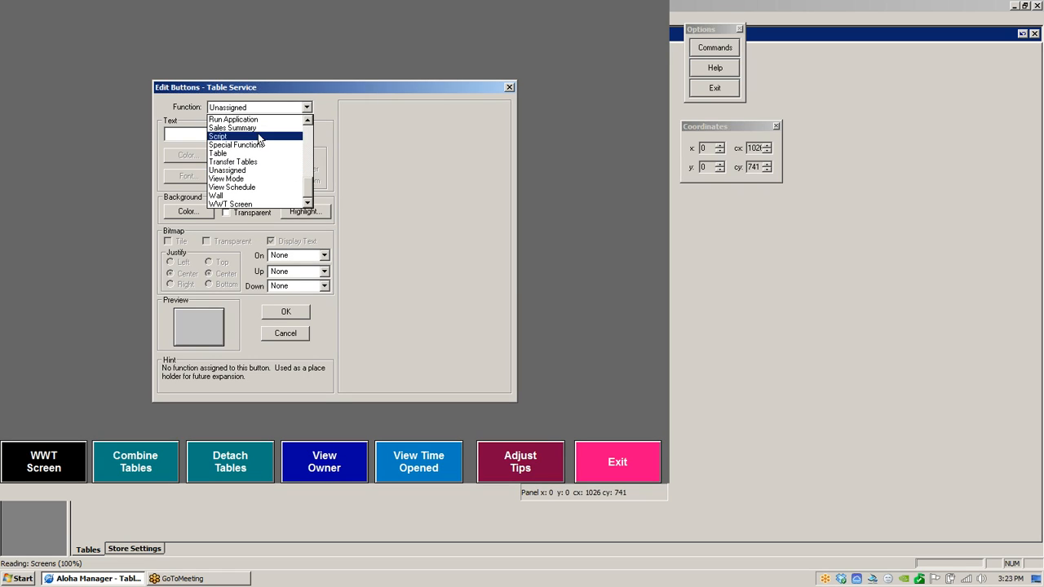
pyautogui.click(230, 153)
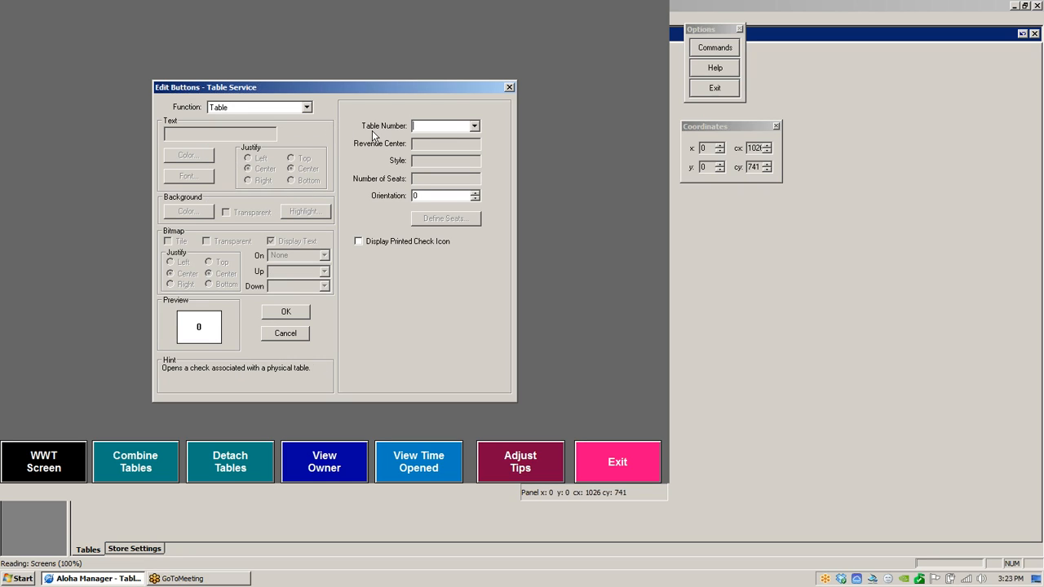
pyautogui.click(474, 127)
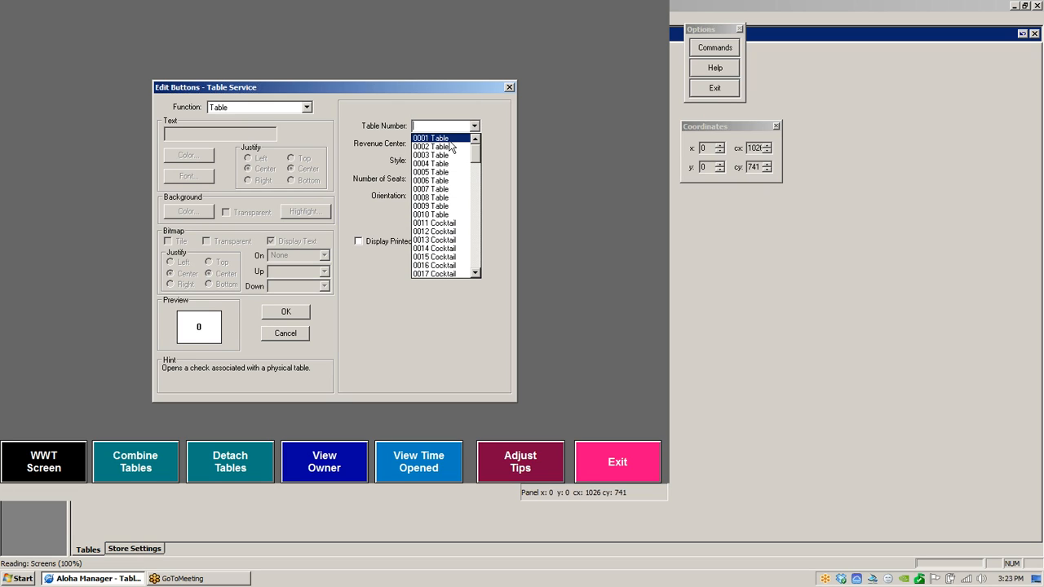
pyautogui.click(442, 224)
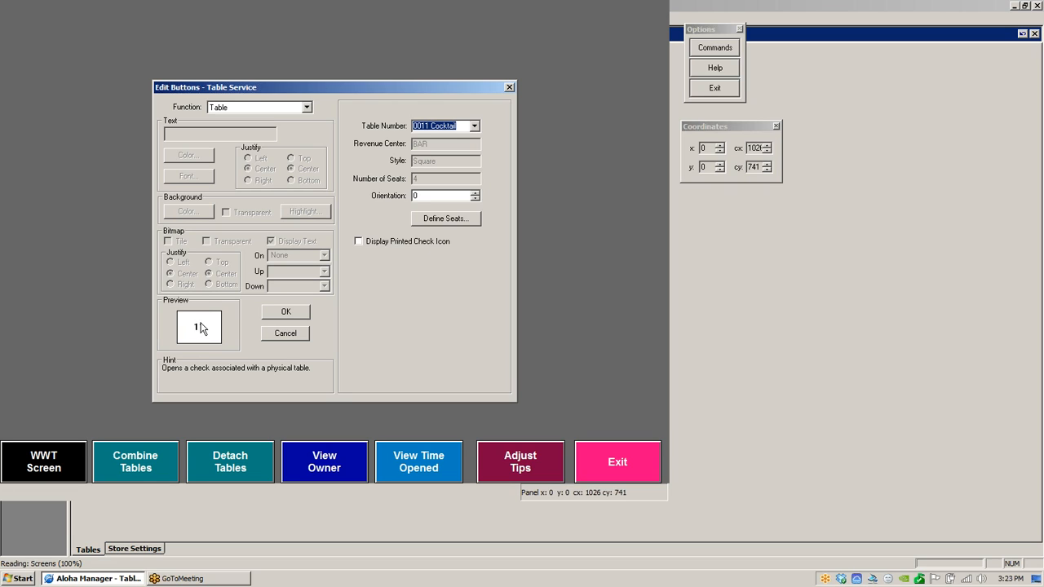
# - Set the table's orientation to 50, confirm, and place the table button near the panel's lower-left corner
pyautogui.click(474, 193)
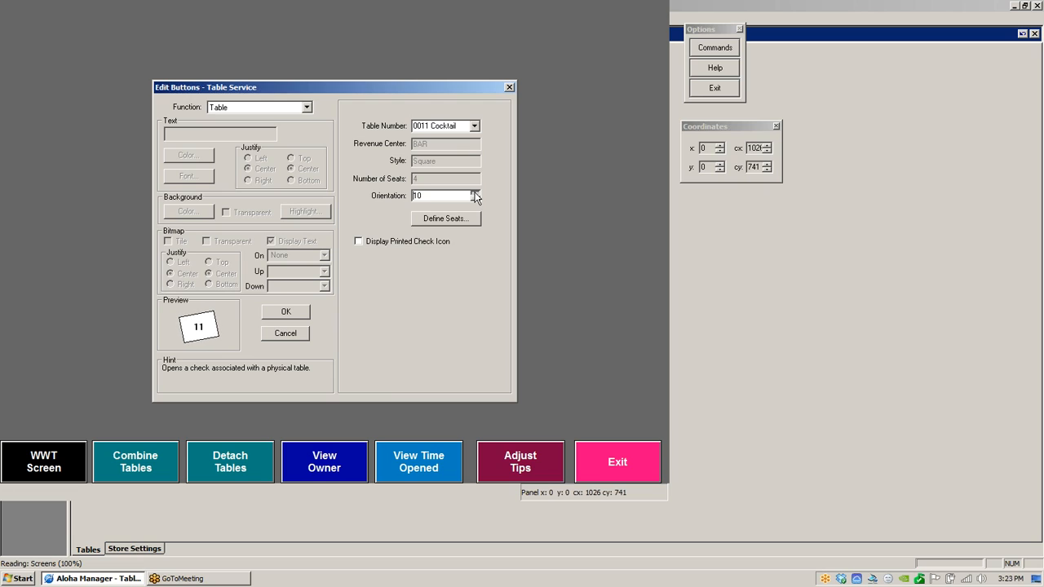
pyautogui.click(474, 193)
pyautogui.click(474, 193)
pyautogui.click(474, 193)
pyautogui.click(474, 193)
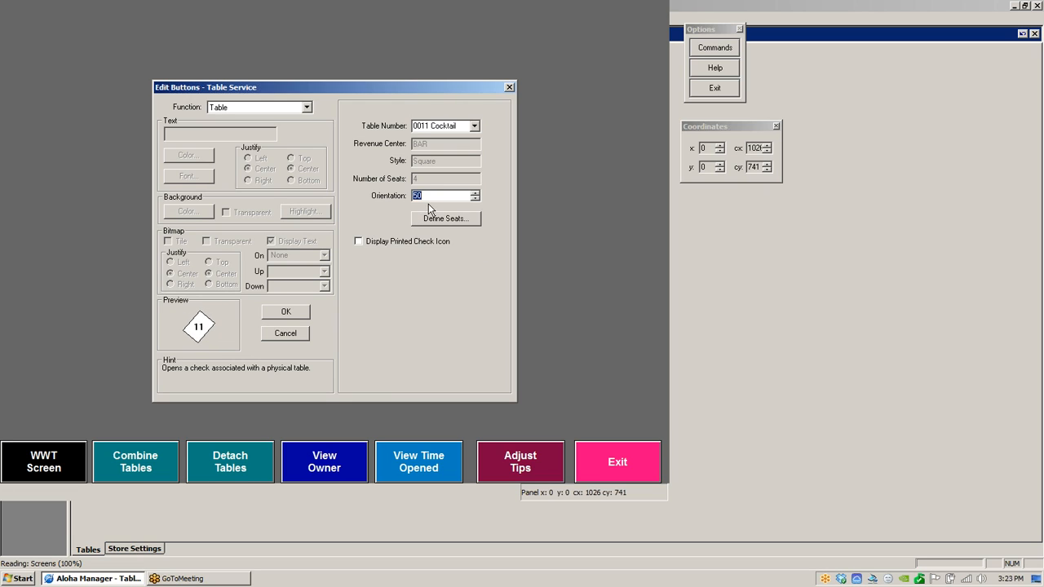
pyautogui.click(295, 312)
pyautogui.moveTo(64, 44); pyautogui.dragTo(179, 242)
pyautogui.moveTo(133, 272); pyautogui.dragTo(31, 368)
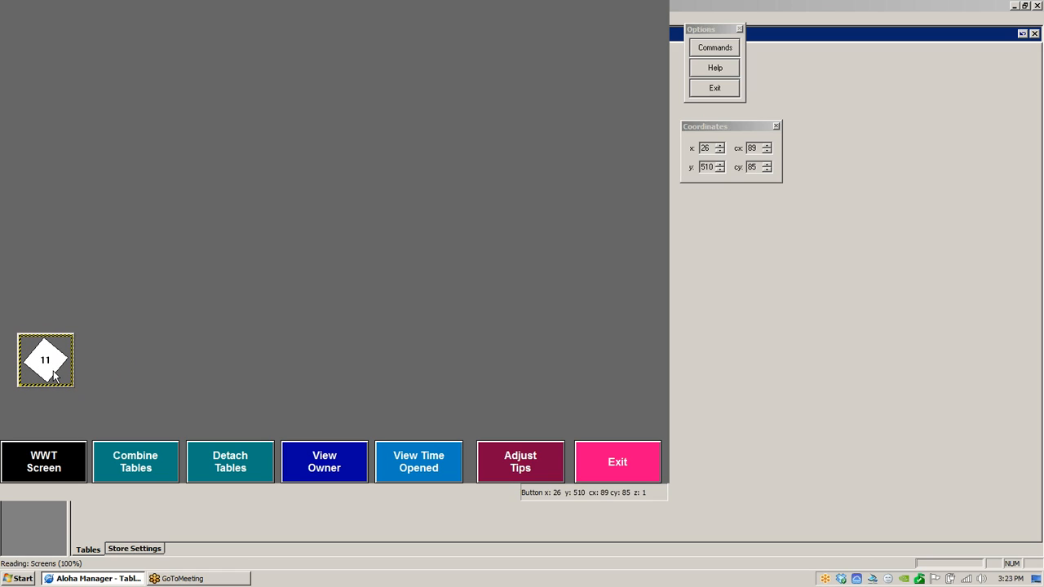
# - Copy the table button and paste a copy directly above it
pyautogui.rightClick(67, 372)
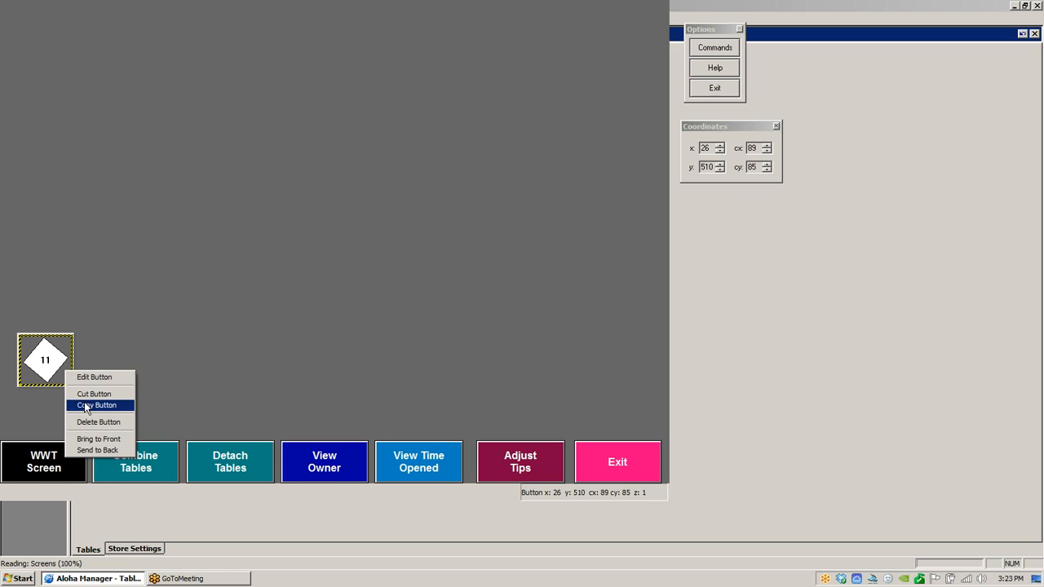
pyautogui.click(86, 405)
pyautogui.rightClick(113, 286)
pyautogui.click(135, 301)
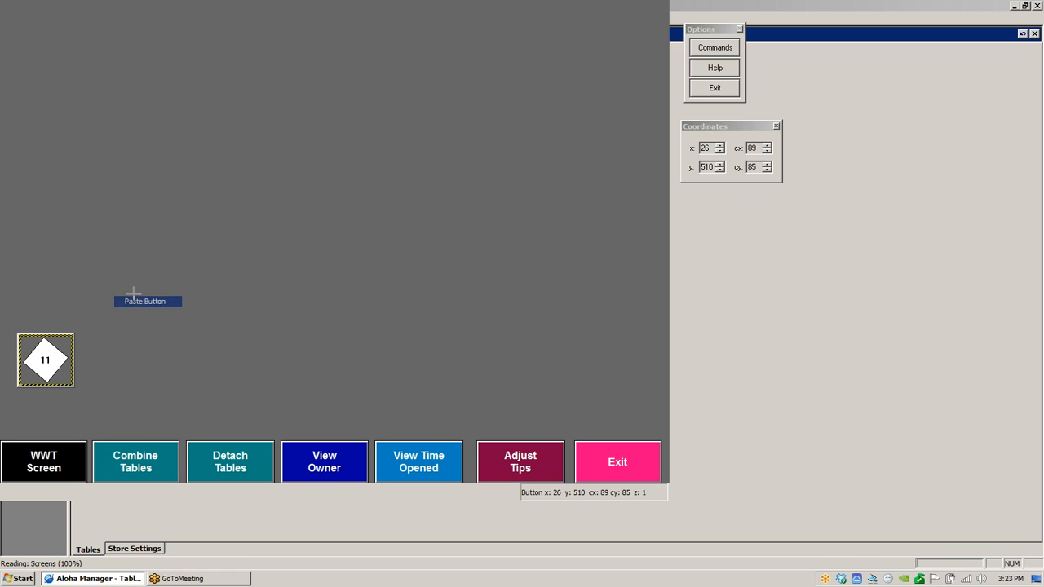
pyautogui.click(42, 245)
pyautogui.moveTo(67, 272); pyautogui.dragTo(41, 290)
# - Paste another copy of the table button above the previous one
pyautogui.rightClick(74, 200)
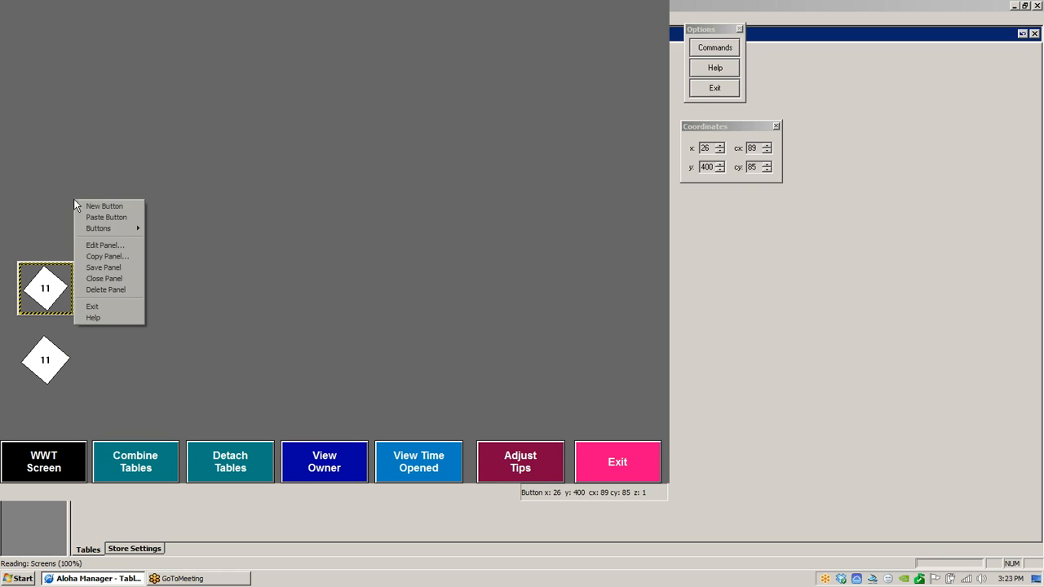
pyautogui.click(106, 217)
pyautogui.click(49, 215)
pyautogui.moveTo(49, 215); pyautogui.dragTo(35, 212)
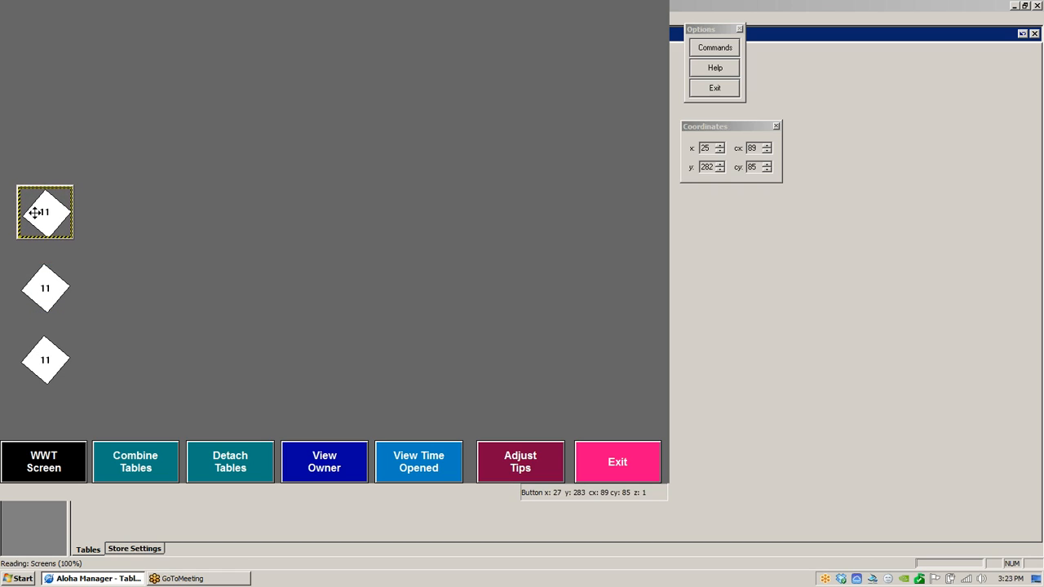
# - Paste a third copy of the table button higher up in the column
pyautogui.rightClick(51, 132)
pyautogui.click(81, 149)
pyautogui.click(36, 110)
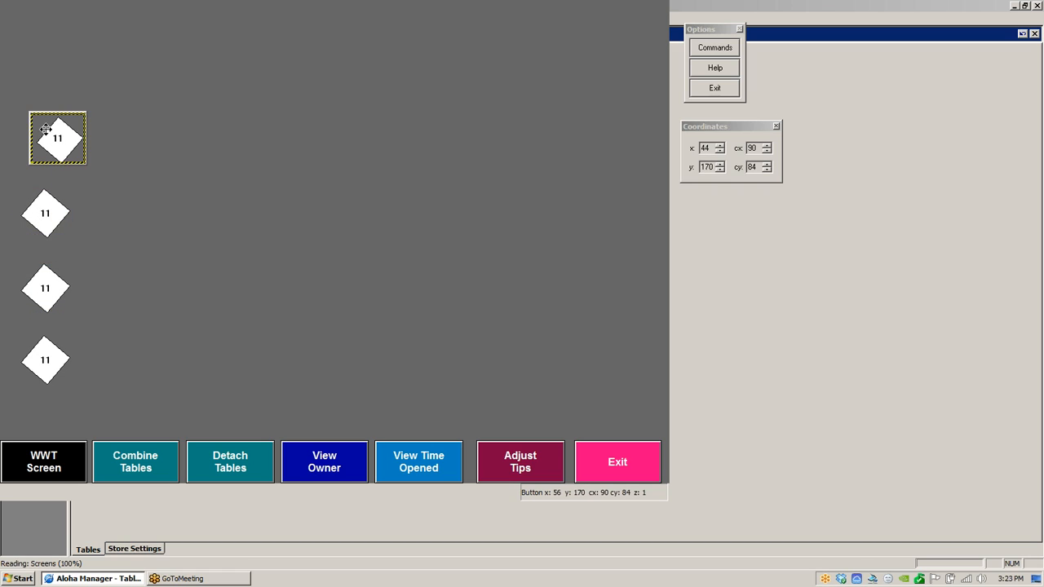
pyautogui.moveTo(46, 129); pyautogui.dragTo(31, 129)
# - Paste a fourth copy of the table button at the top of the column
pyautogui.rightClick(41, 67)
pyautogui.click(61, 85)
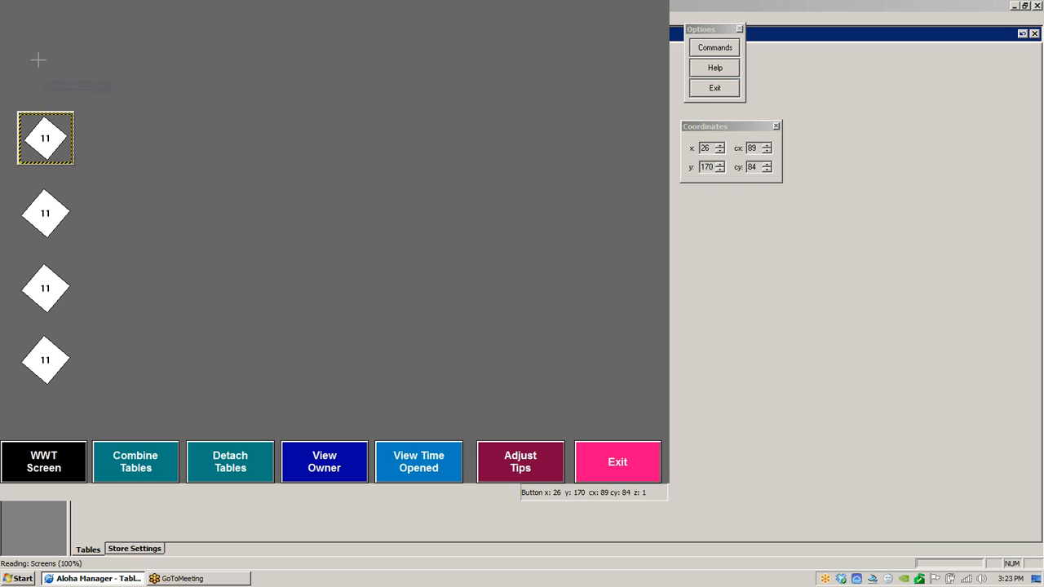
pyautogui.click(38, 60)
pyautogui.moveTo(59, 76); pyautogui.dragTo(41, 64)
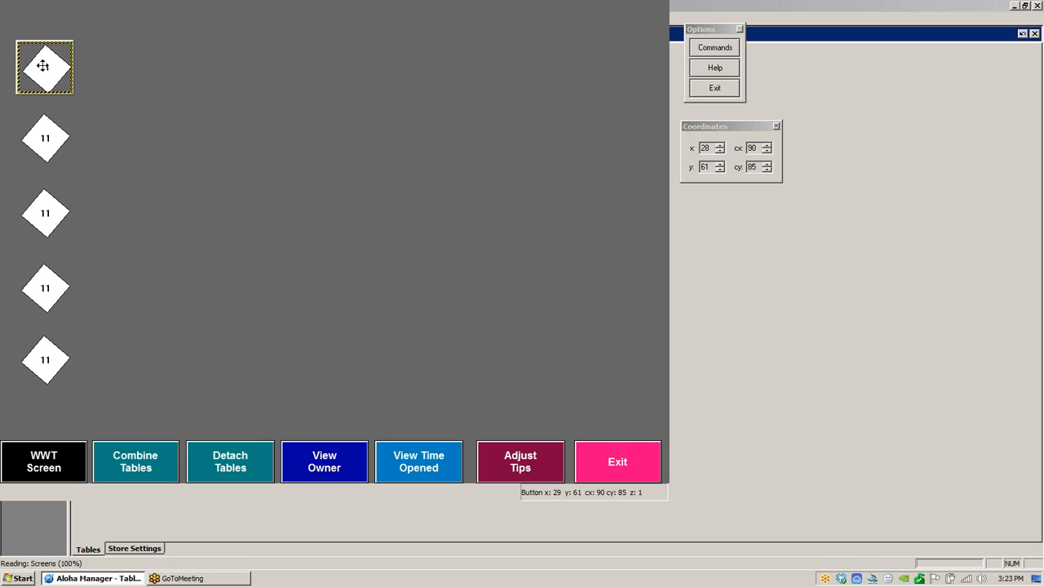
# - Assign table 0012 Cocktail to the second table button from the bottom
pyautogui.doubleClick(52, 300)
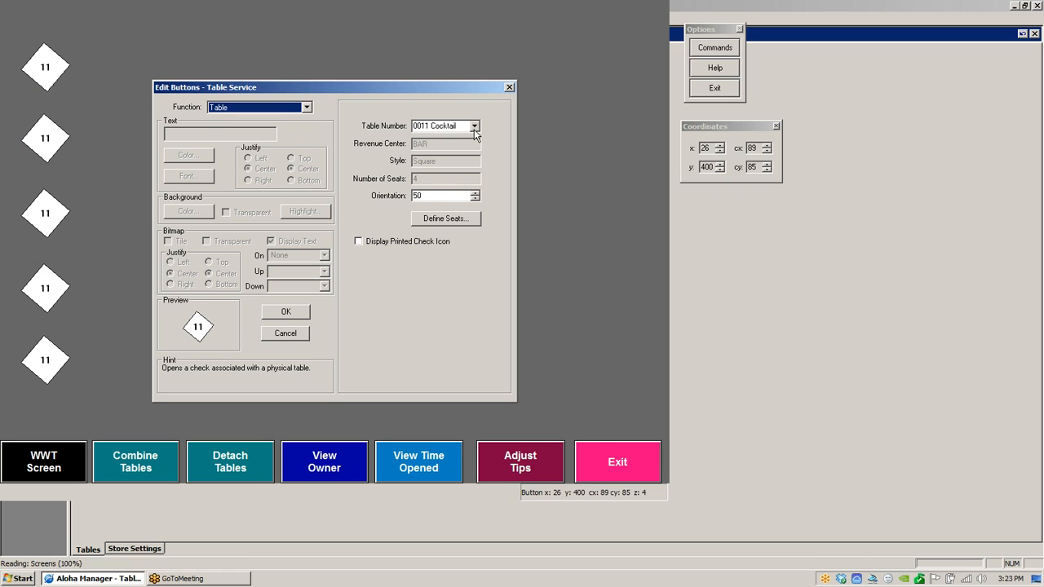
pyautogui.click(474, 127)
pyautogui.click(449, 147)
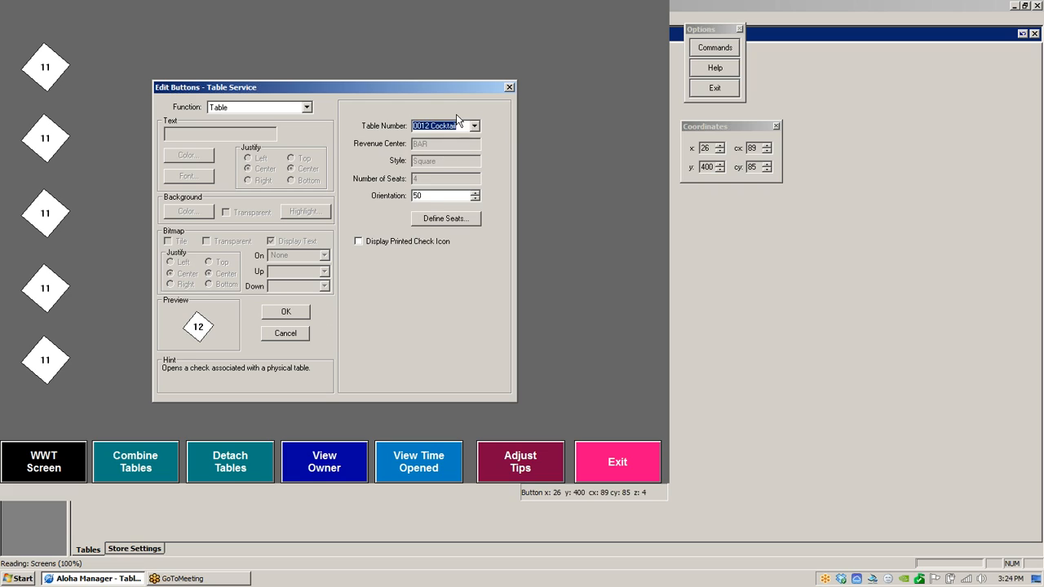
pyautogui.click(285, 317)
# - Assign table 0013 Cocktail to the middle table button
pyautogui.doubleClick(58, 216)
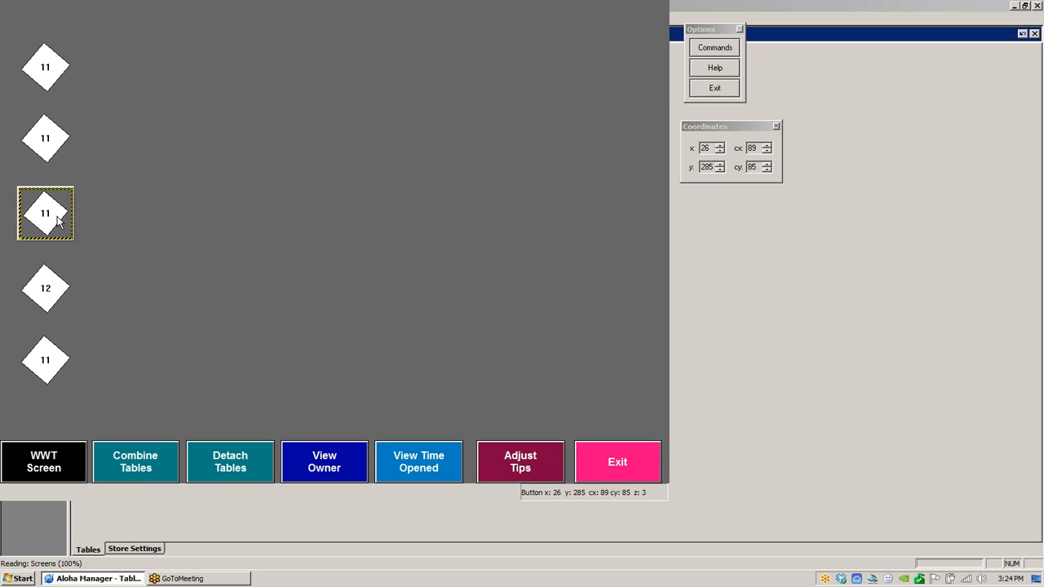
pyautogui.click(474, 127)
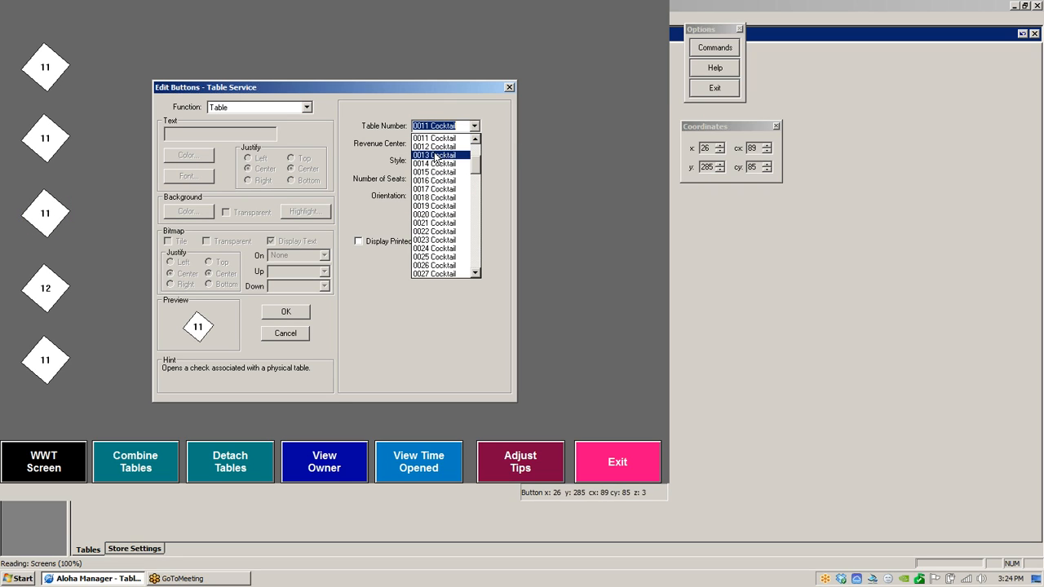
pyautogui.click(445, 155)
pyautogui.click(290, 312)
# - Assign table 0014 Cocktail to the second table button from the top and save the panel
pyautogui.doubleClick(56, 137)
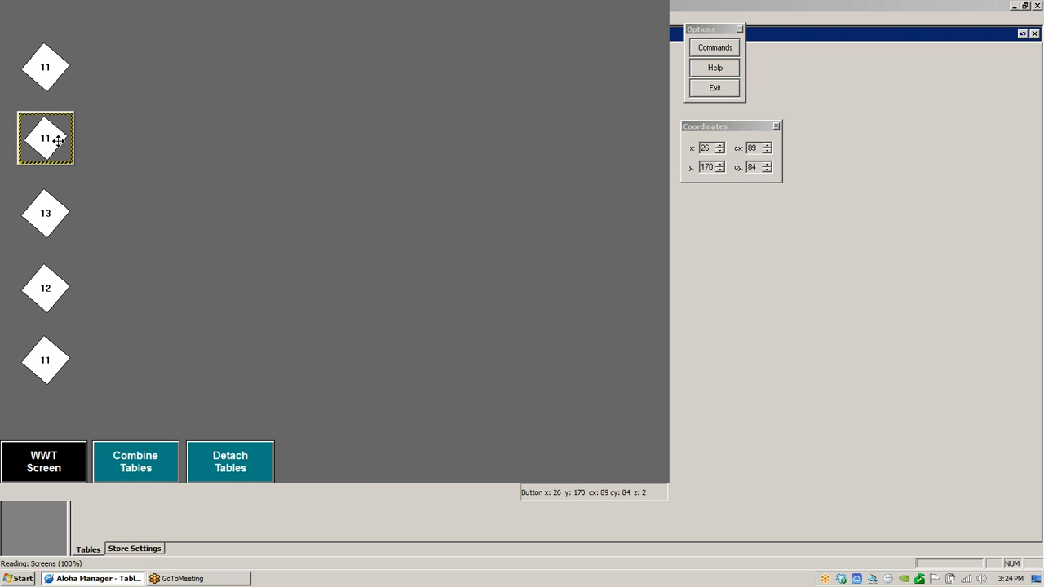
pyautogui.click(474, 127)
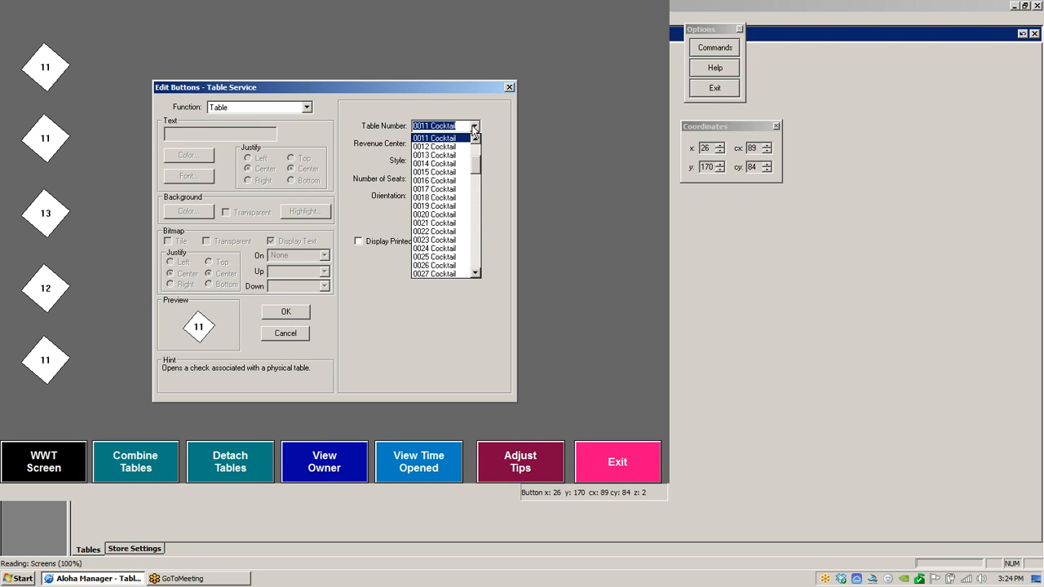
pyautogui.click(445, 164)
pyautogui.click(296, 313)
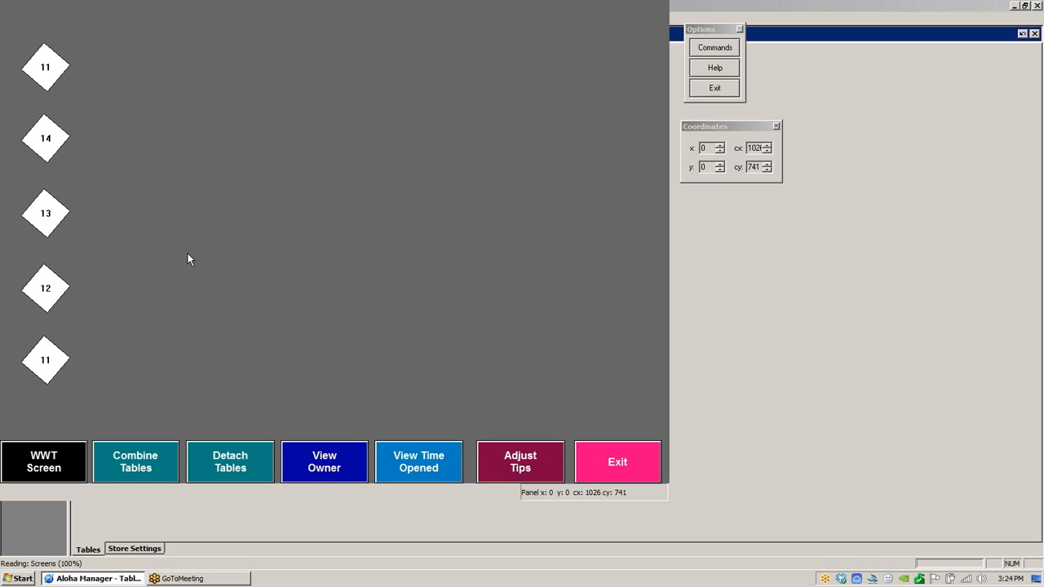
pyautogui.rightClick(237, 229)
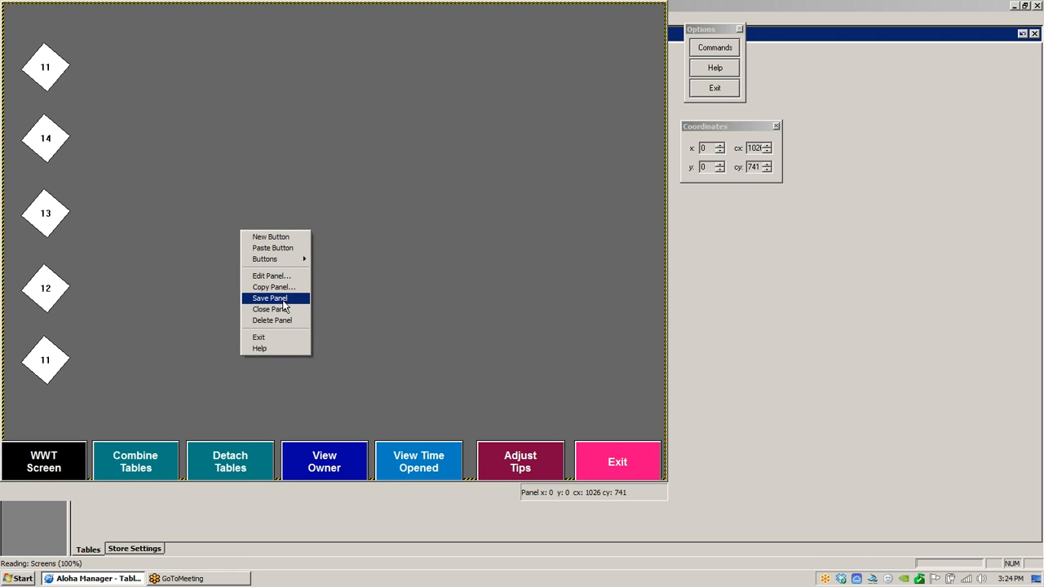
pyautogui.click(277, 299)
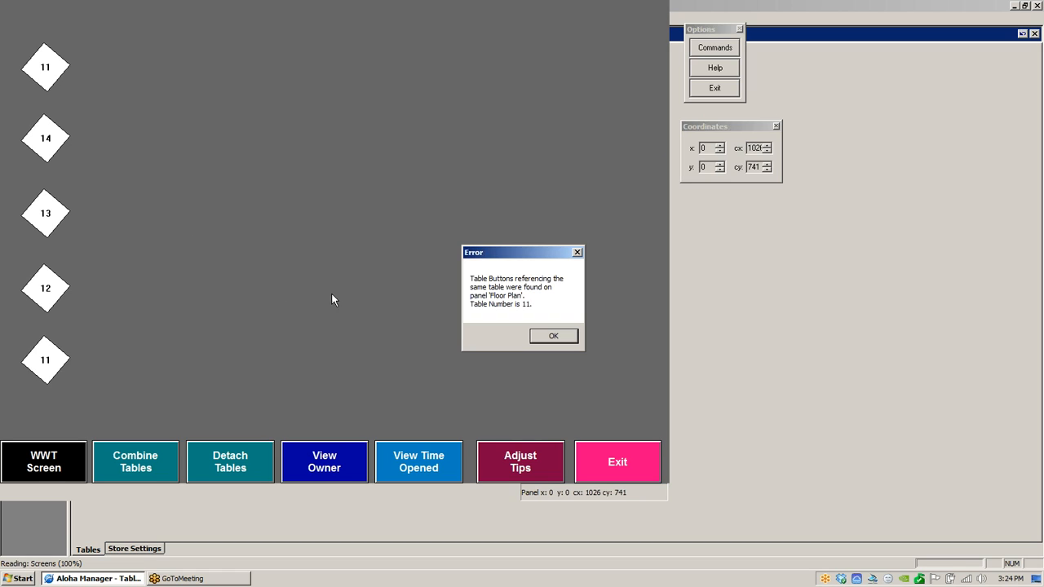
# - Dismiss the duplicate-table error and assign table 0015 Cocktail to the top table button
pyautogui.moveTo(513, 253); pyautogui.dragTo(308, 106)
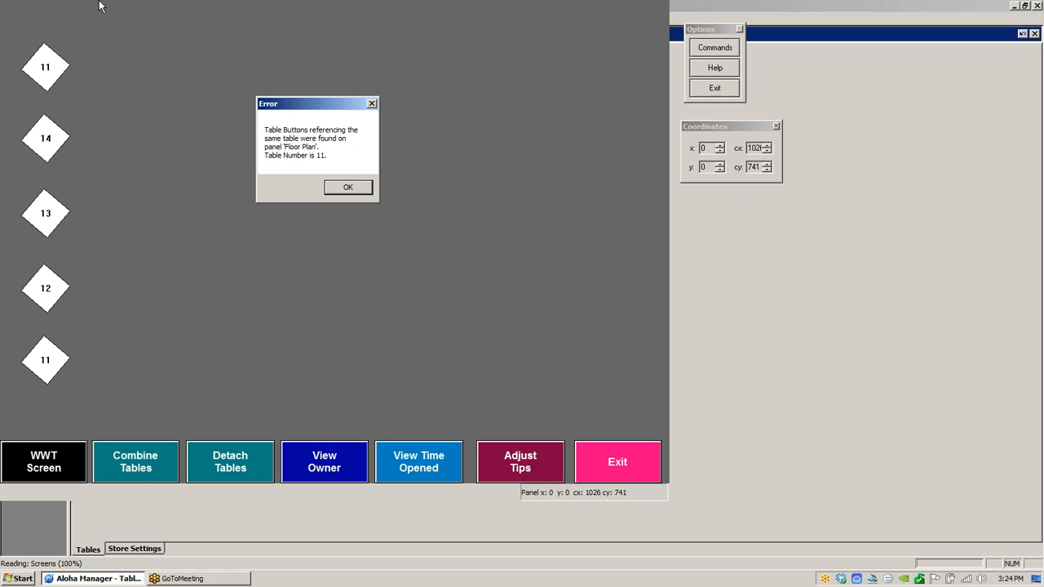
pyautogui.click(347, 187)
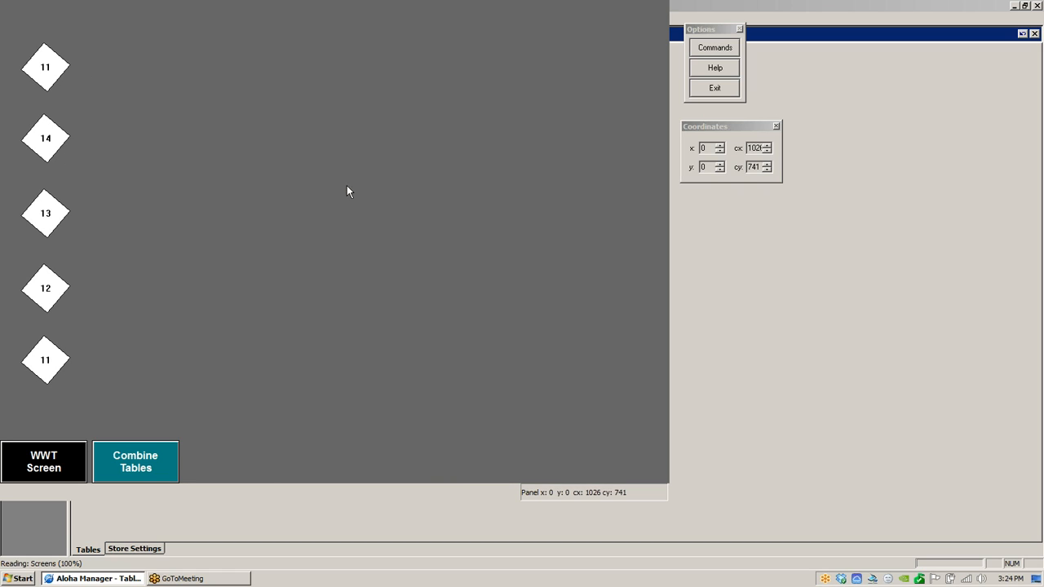
pyautogui.click(55, 72)
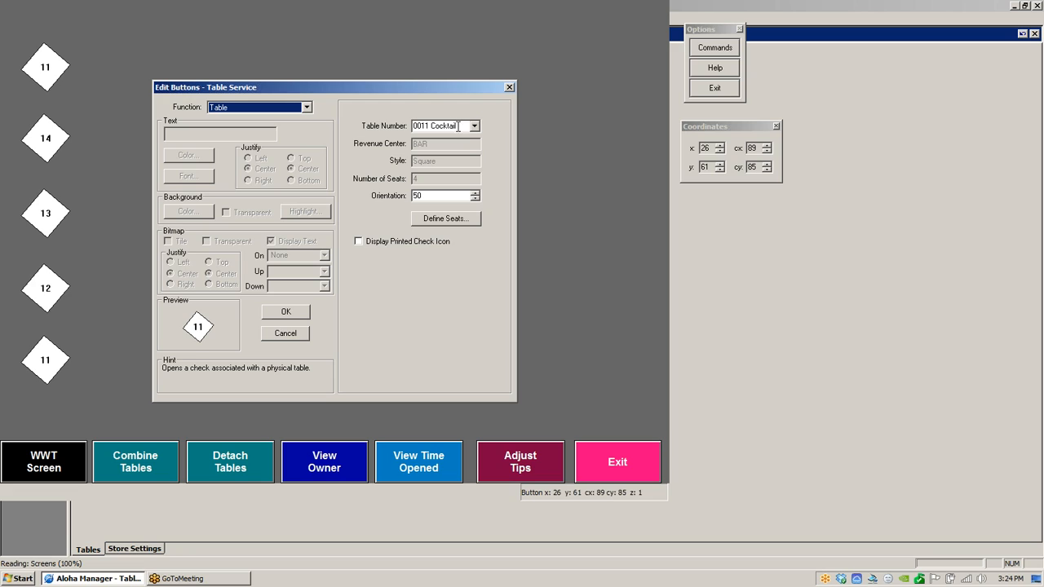
pyautogui.click(474, 127)
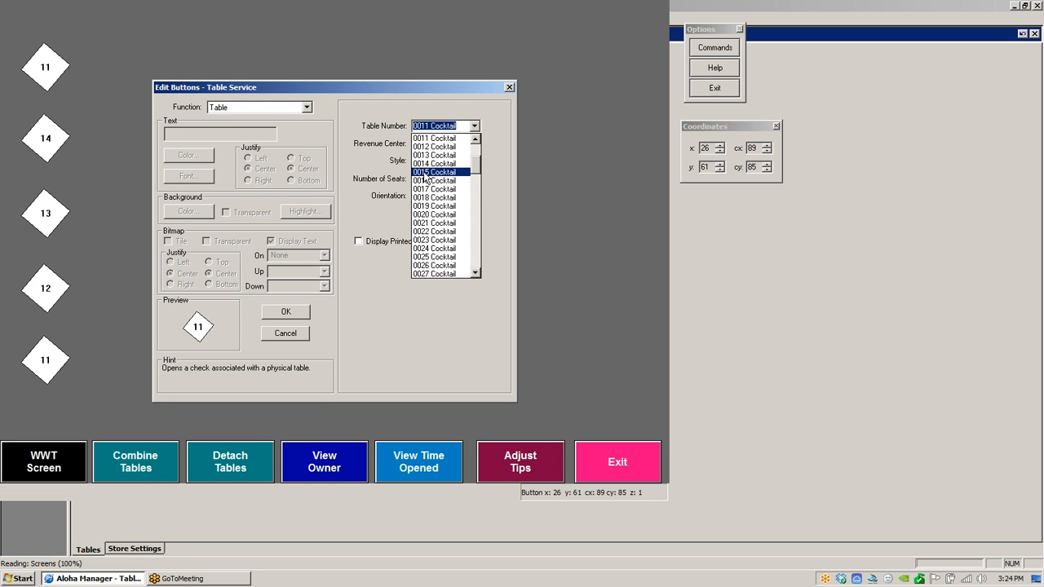
pyautogui.click(426, 172)
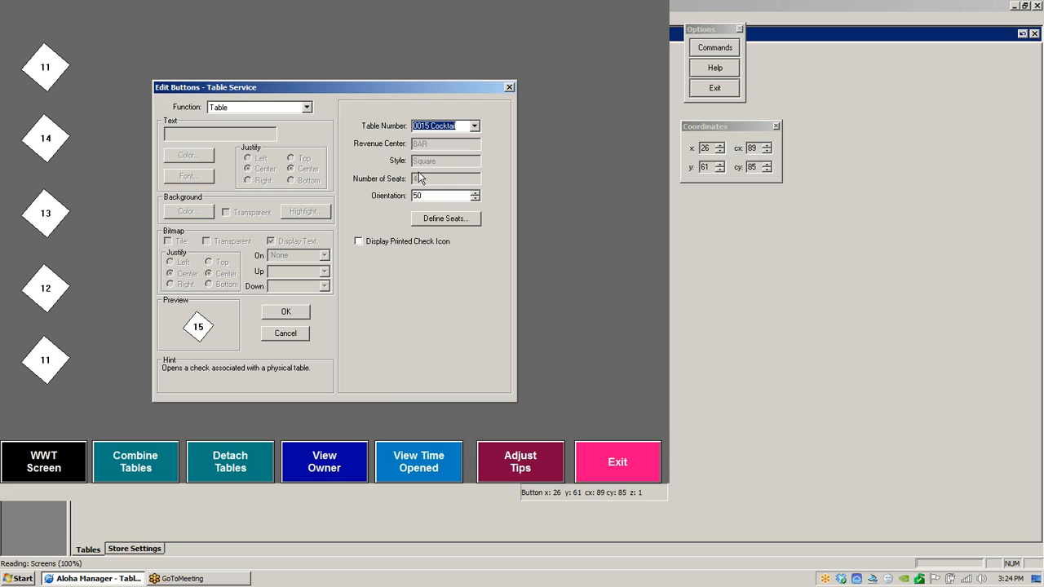
pyautogui.click(286, 313)
# - Set the Floor Plan panel background to the bitmap DARKMA~1.BMP, tiled
pyautogui.rightClick(252, 226)
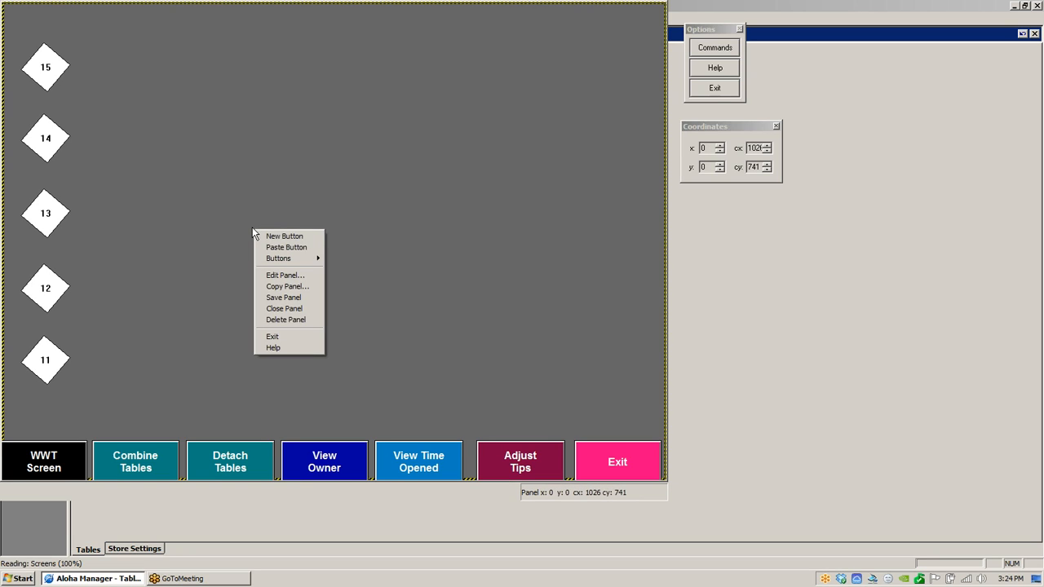
pyautogui.click(360, 264)
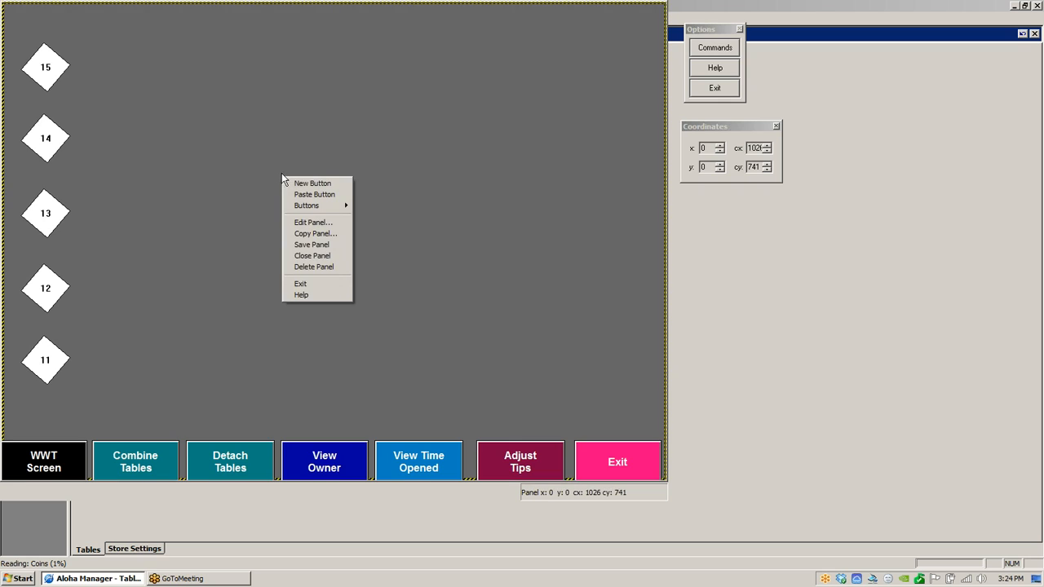
pyautogui.click(310, 223)
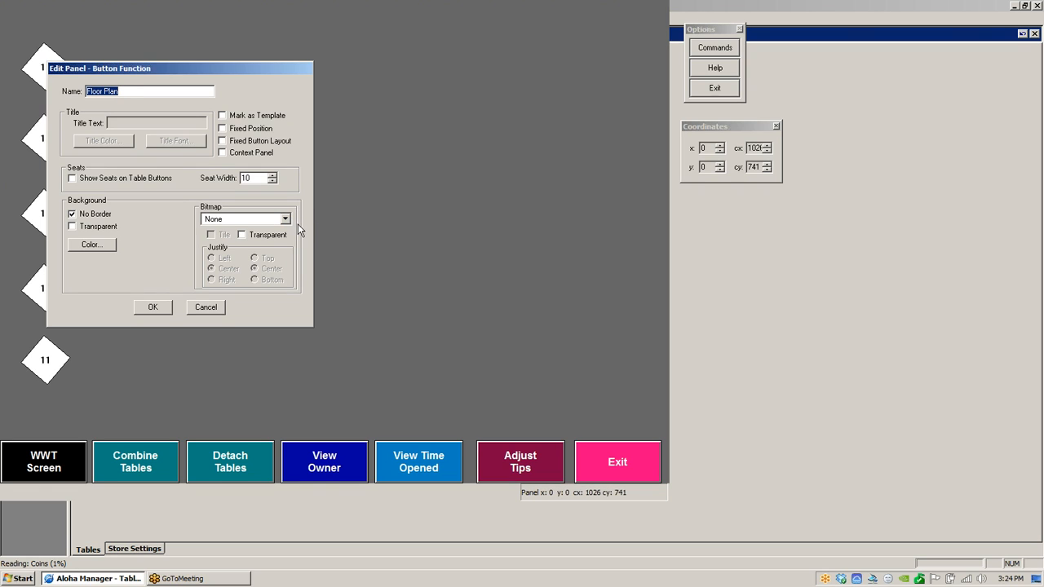
pyautogui.click(285, 219)
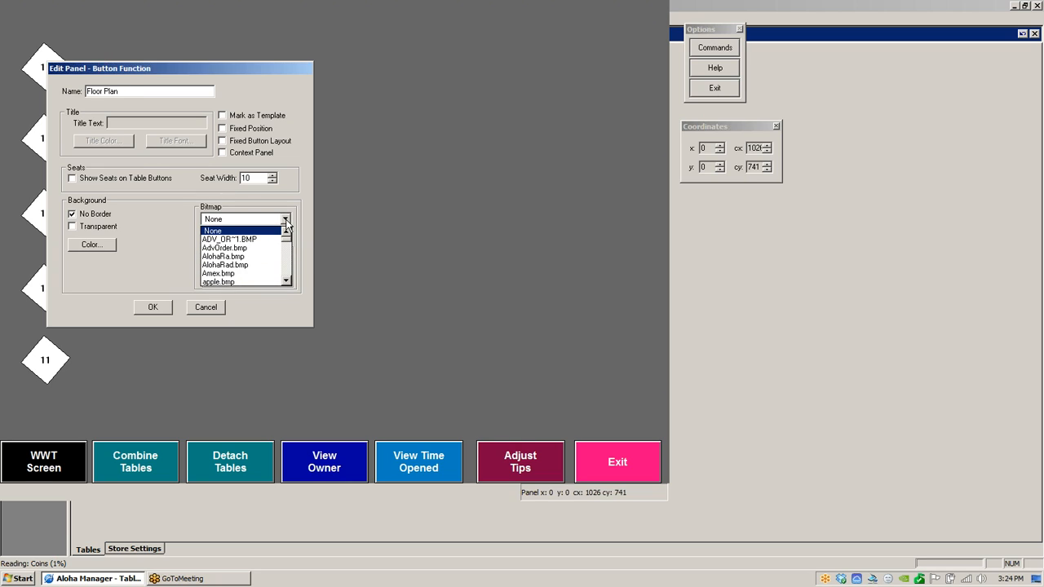
pyautogui.click(286, 282)
pyautogui.click(286, 282)
pyautogui.click(286, 283)
pyautogui.click(287, 283)
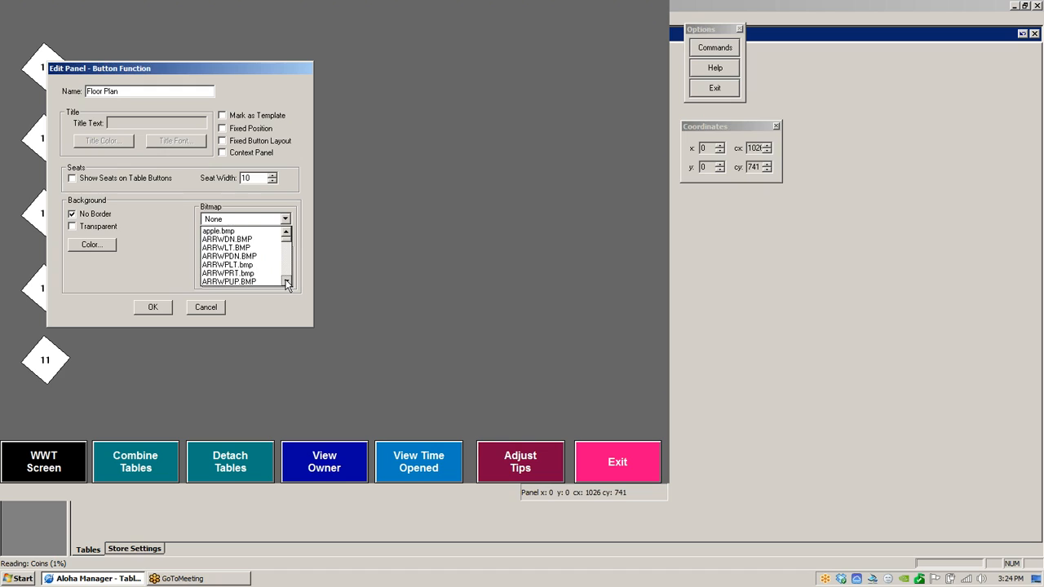
pyautogui.click(286, 282)
pyautogui.click(287, 282)
pyautogui.click(287, 282)
pyautogui.click(286, 283)
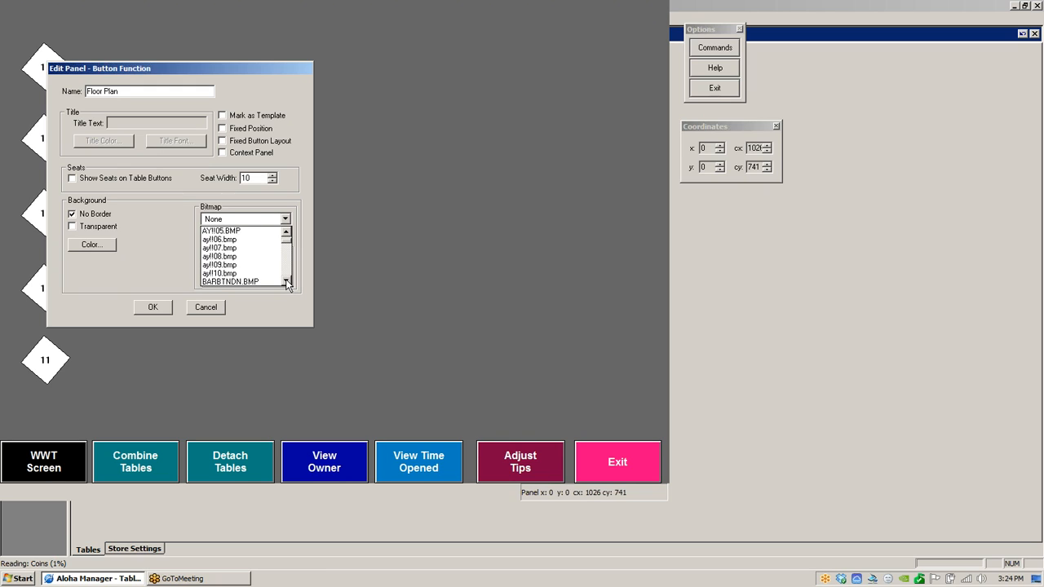
pyautogui.click(286, 282)
pyautogui.click(286, 282)
pyautogui.click(286, 283)
pyautogui.click(286, 283)
pyautogui.click(287, 282)
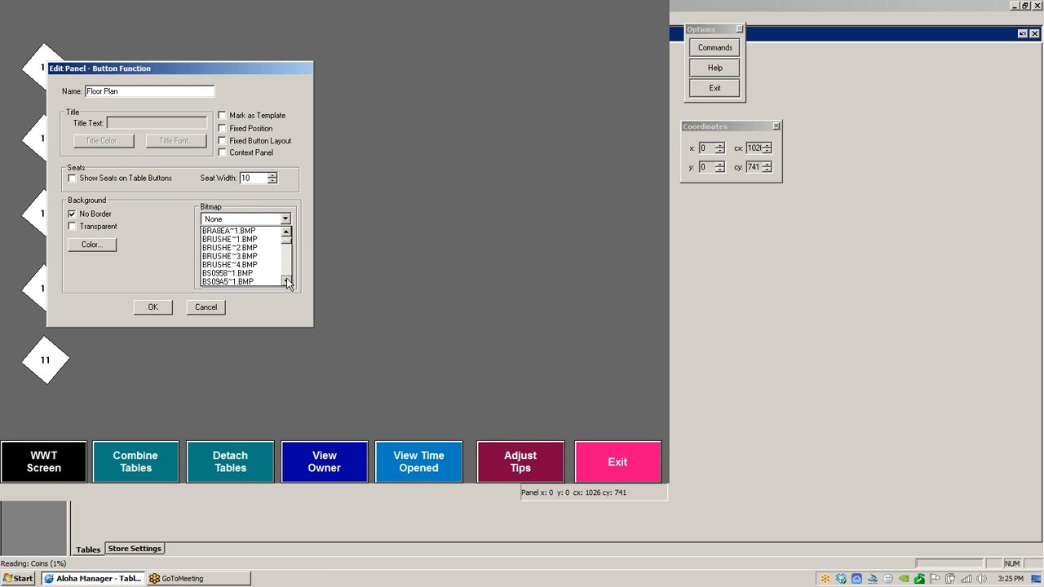
pyautogui.click(286, 283)
pyautogui.click(287, 282)
pyautogui.click(286, 282)
pyautogui.click(287, 282)
pyautogui.click(286, 282)
pyautogui.click(286, 283)
pyautogui.click(286, 283)
pyautogui.click(286, 282)
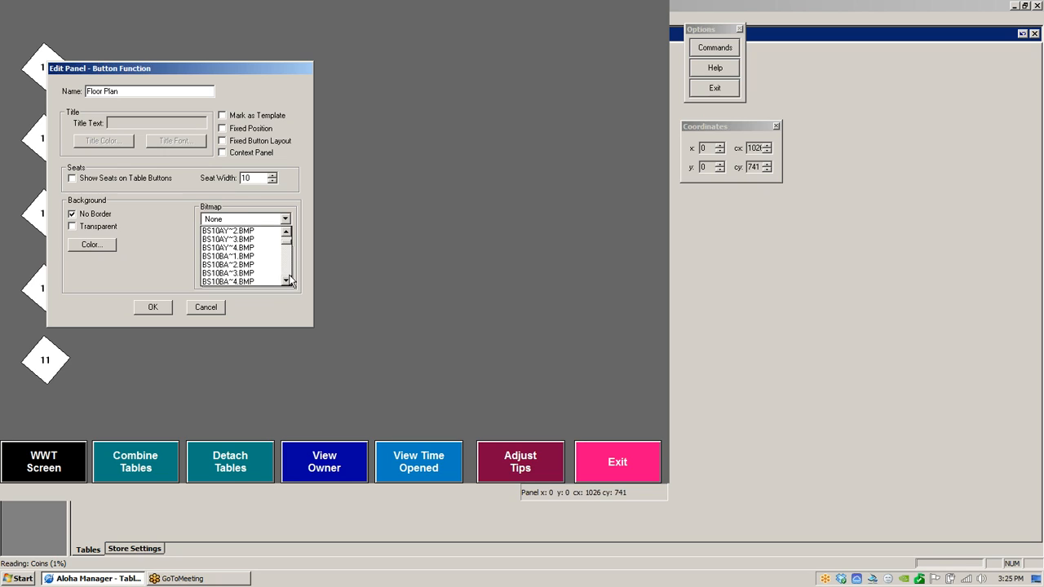
pyautogui.click(287, 281)
pyautogui.click(287, 282)
pyautogui.click(286, 282)
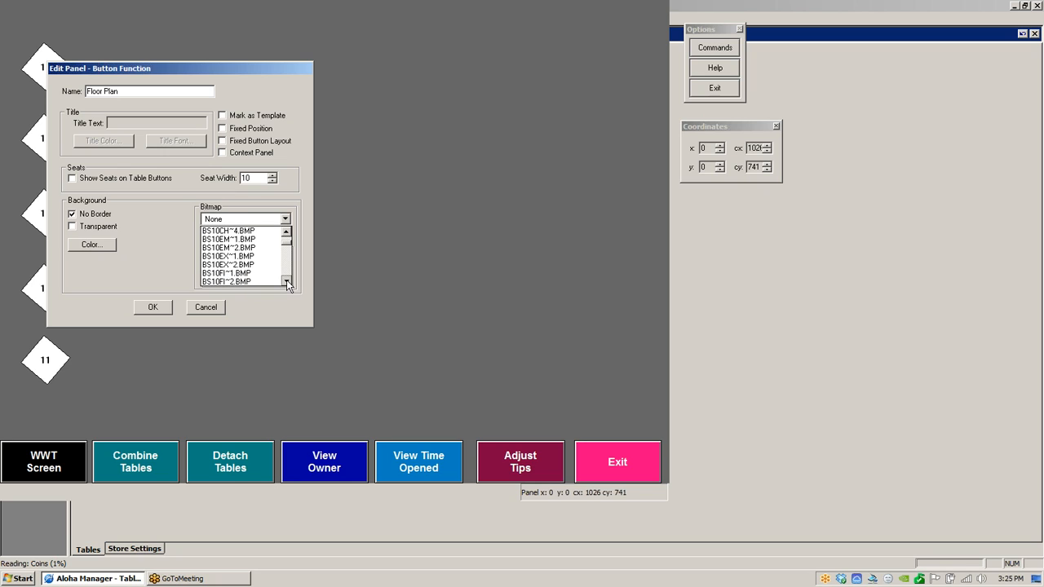
pyautogui.click(287, 281)
pyautogui.click(286, 282)
pyautogui.click(286, 282)
pyautogui.click(286, 282)
pyautogui.click(287, 282)
pyautogui.click(286, 282)
pyautogui.click(286, 282)
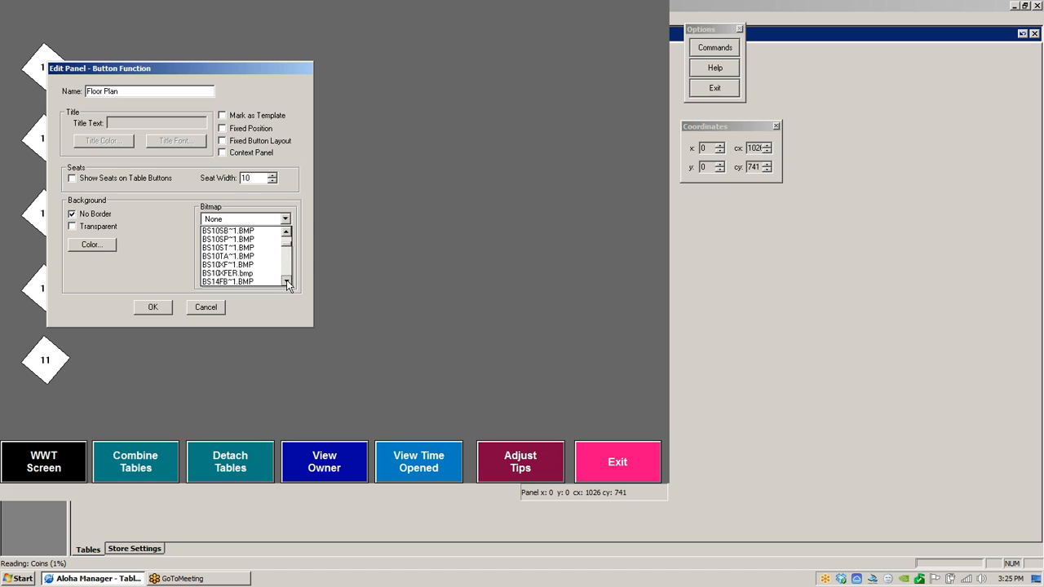
pyautogui.click(287, 283)
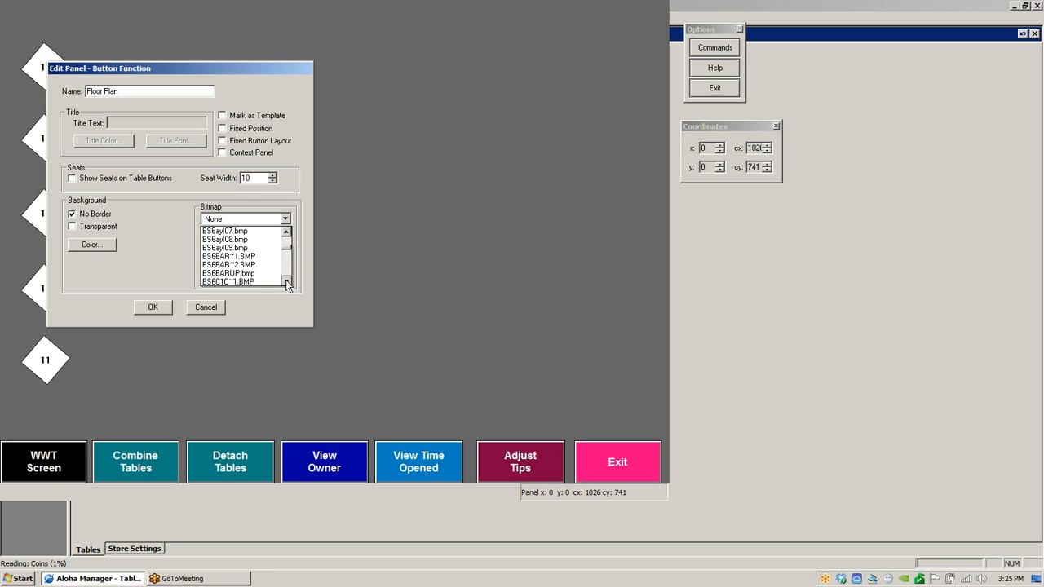
pyautogui.click(286, 282)
pyautogui.click(286, 282)
pyautogui.click(286, 282)
pyautogui.click(286, 282)
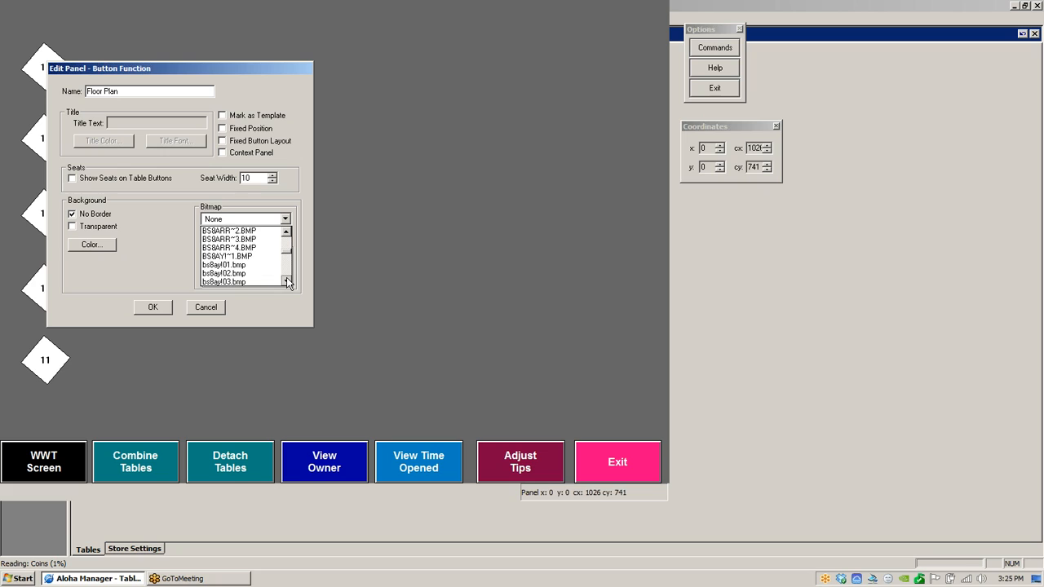
pyautogui.click(287, 283)
pyautogui.click(286, 282)
pyautogui.click(286, 282)
pyautogui.click(287, 282)
pyautogui.click(286, 282)
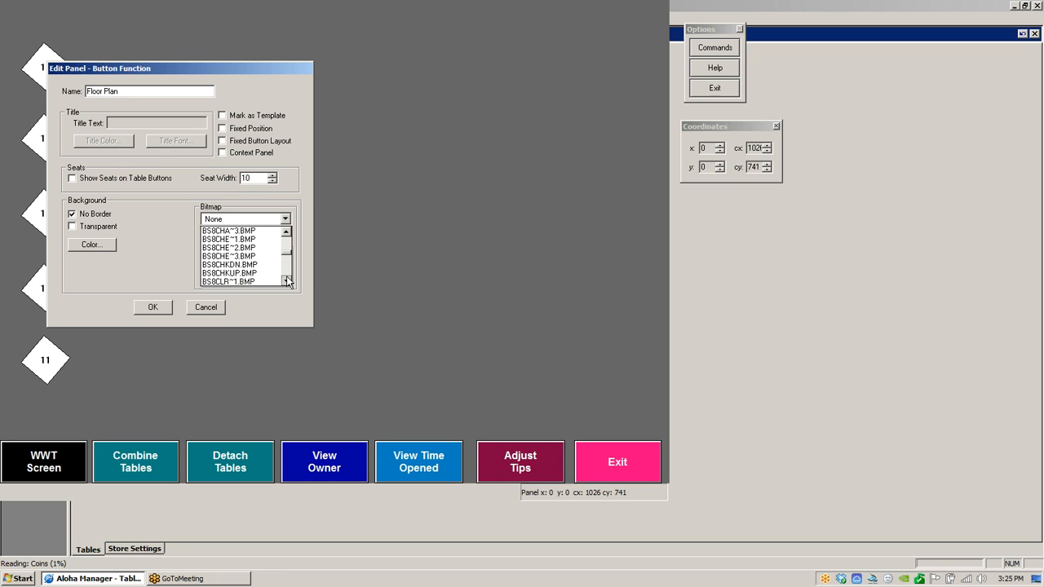
pyautogui.click(287, 282)
pyautogui.click(286, 282)
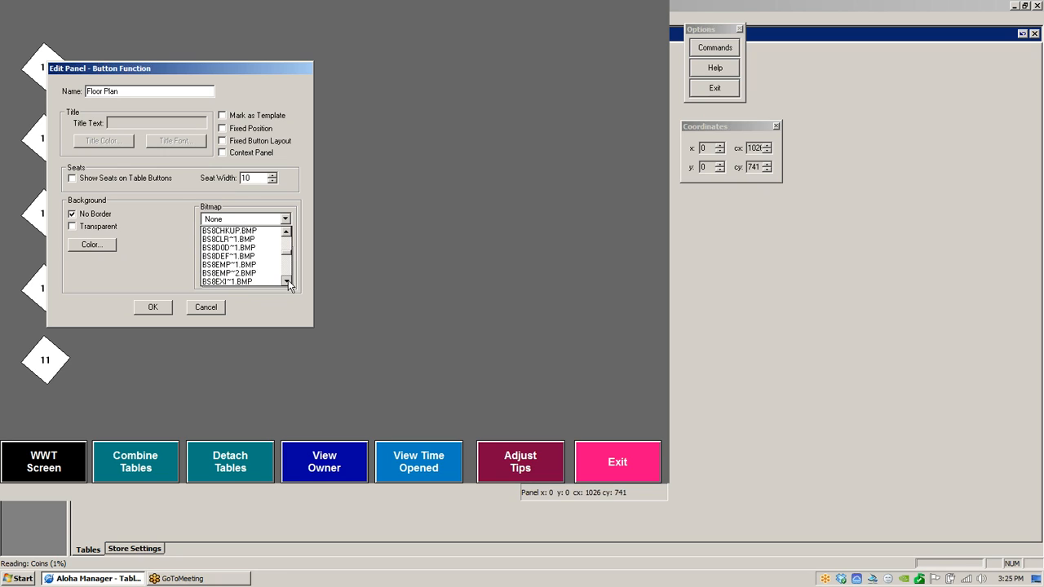
pyautogui.moveTo(288, 281); pyautogui.dragTo(291, 280)
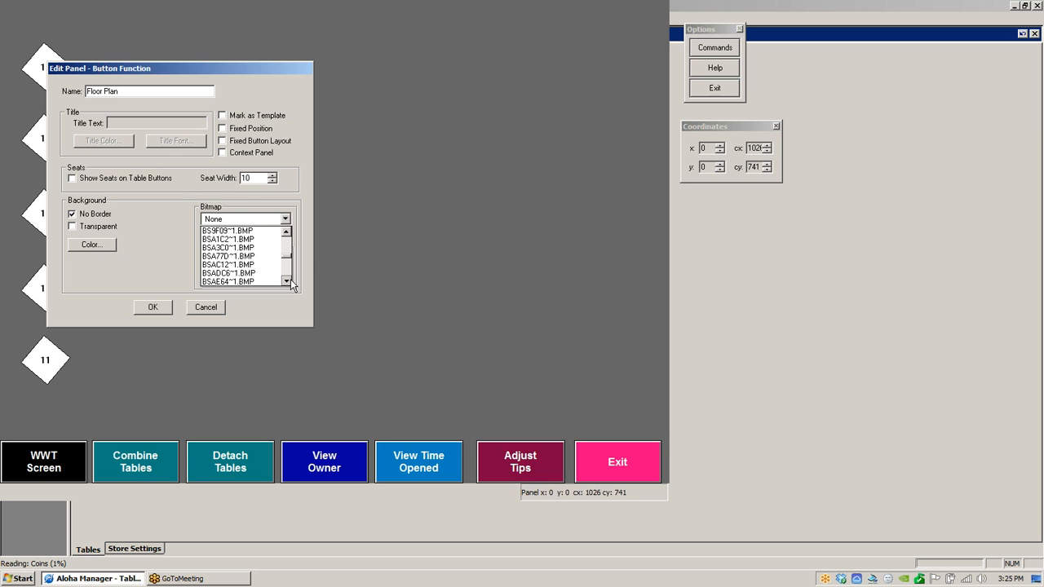
pyautogui.moveTo(291, 283); pyautogui.dragTo(286, 283)
pyautogui.click(287, 283)
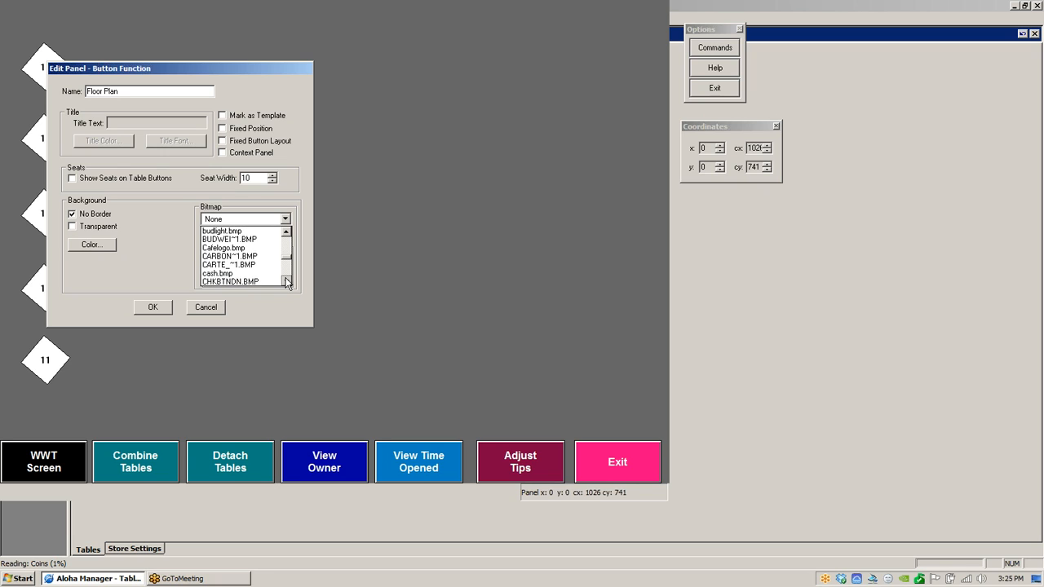
pyautogui.click(287, 282)
pyautogui.click(286, 282)
pyautogui.moveTo(286, 282); pyautogui.dragTo(286, 282)
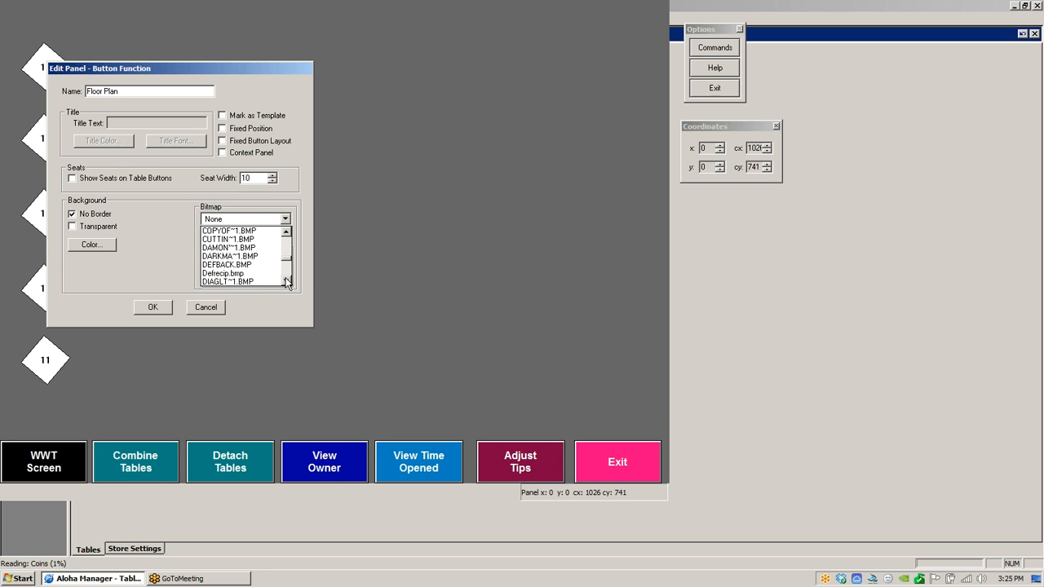
pyautogui.click(236, 257)
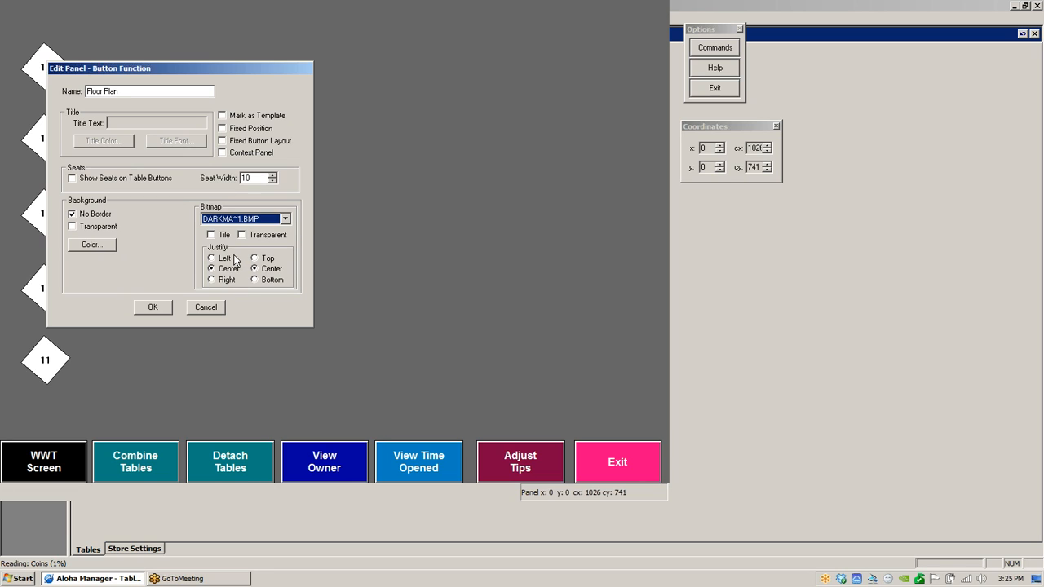
pyautogui.click(212, 235)
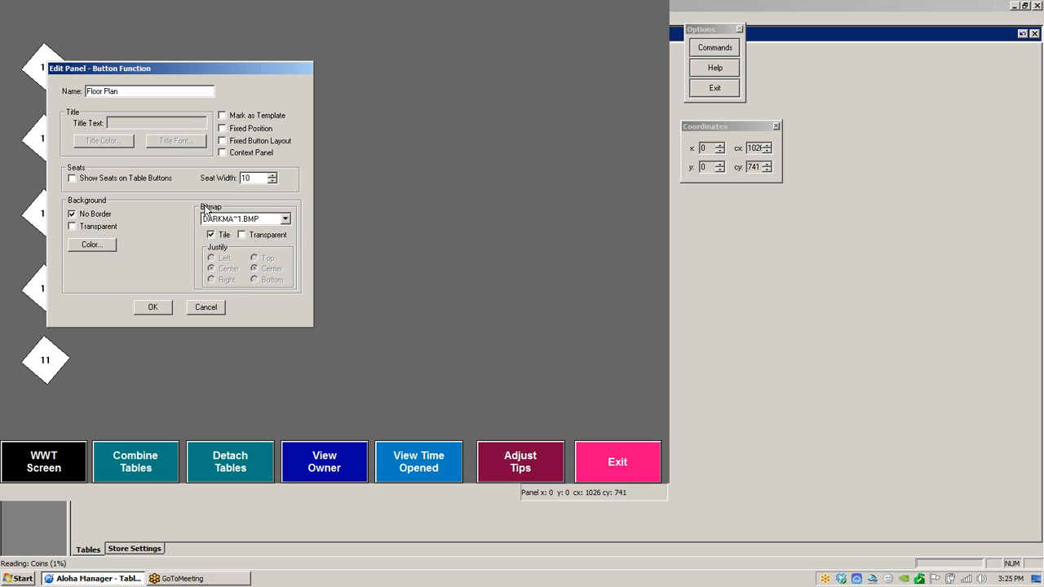
pyautogui.click(152, 307)
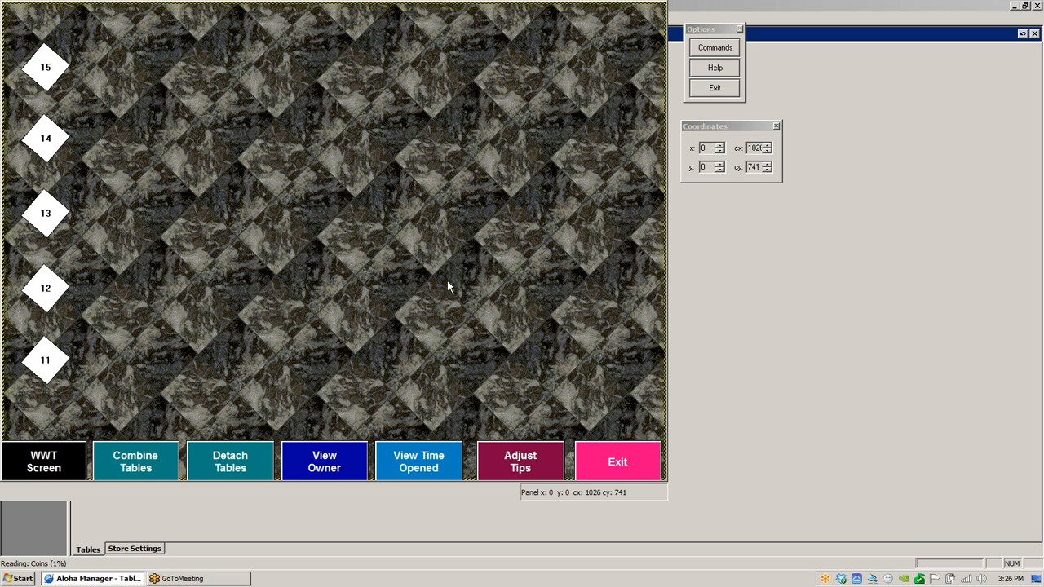
# - Mark the Floor Plan panel as a template
pyautogui.rightClick(266, 184)
pyautogui.click(298, 248)
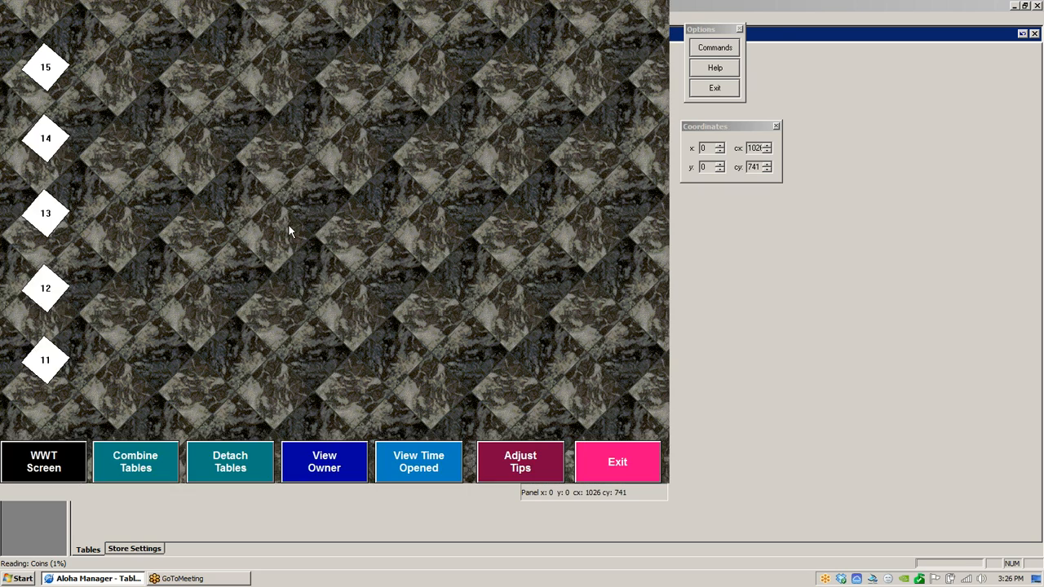
pyautogui.rightClick(290, 228)
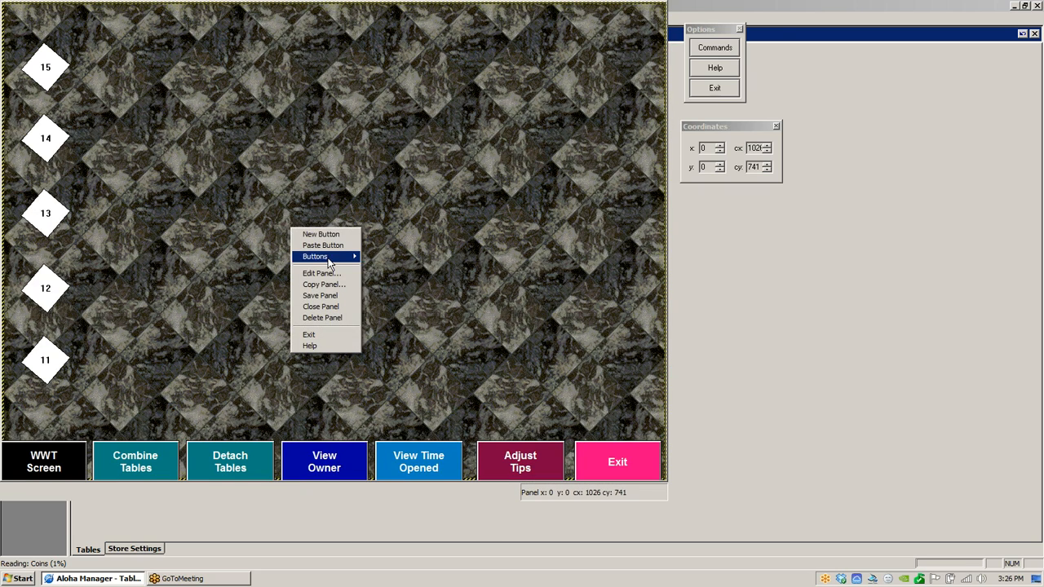
pyautogui.click(327, 274)
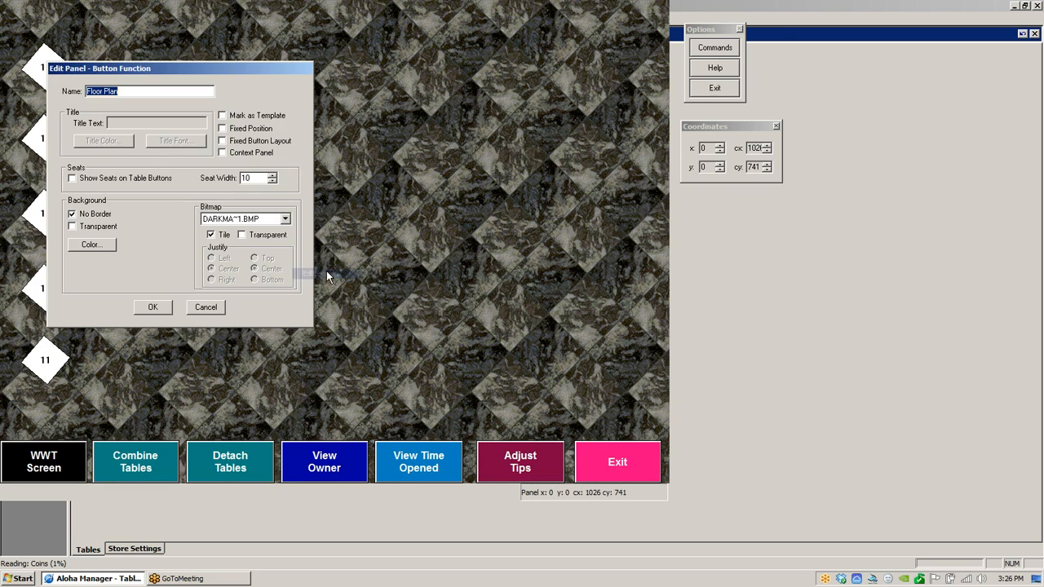
pyautogui.click(223, 117)
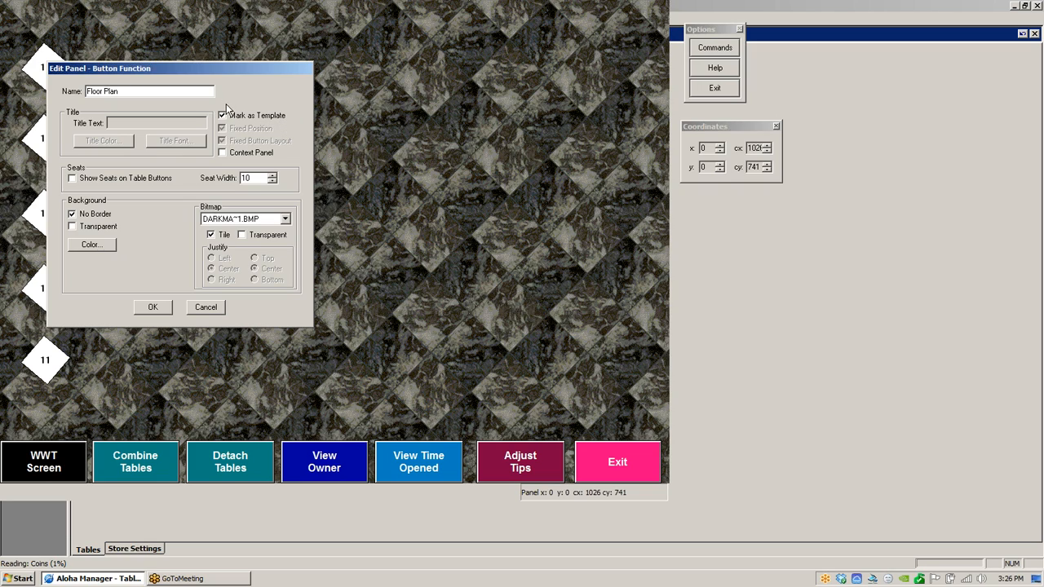
pyautogui.click(148, 304)
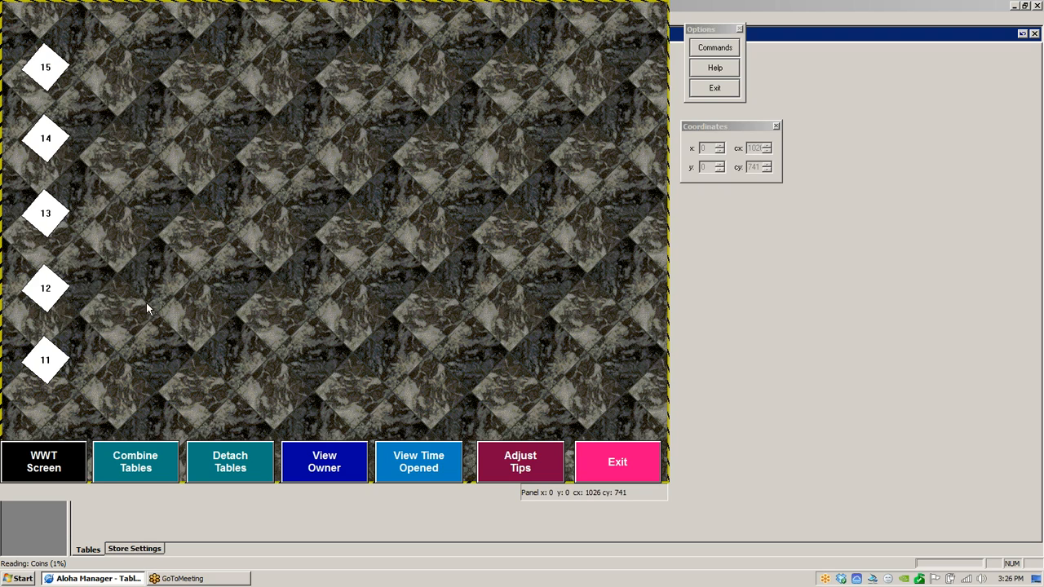
# - Select table and function buttons in turn to inspect their position coordinates
pyautogui.click(46, 69)
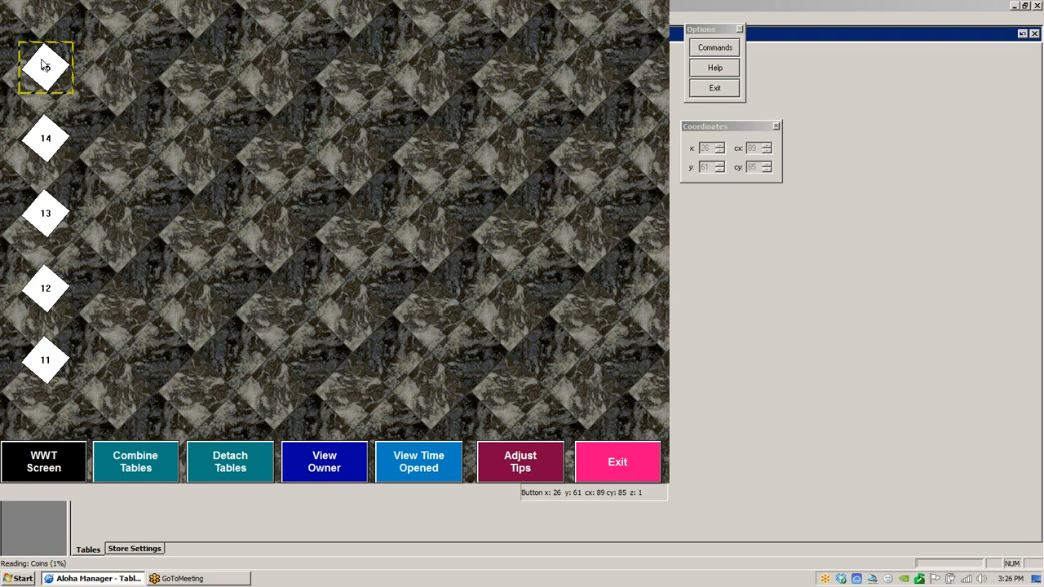
pyautogui.click(33, 145)
pyautogui.click(166, 132)
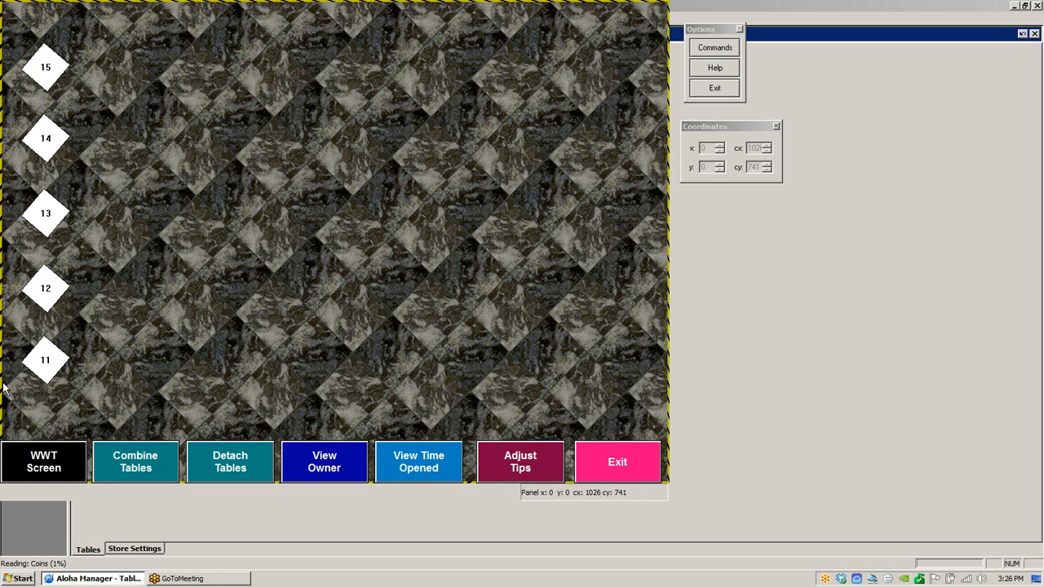
pyautogui.click(49, 293)
pyautogui.click(33, 459)
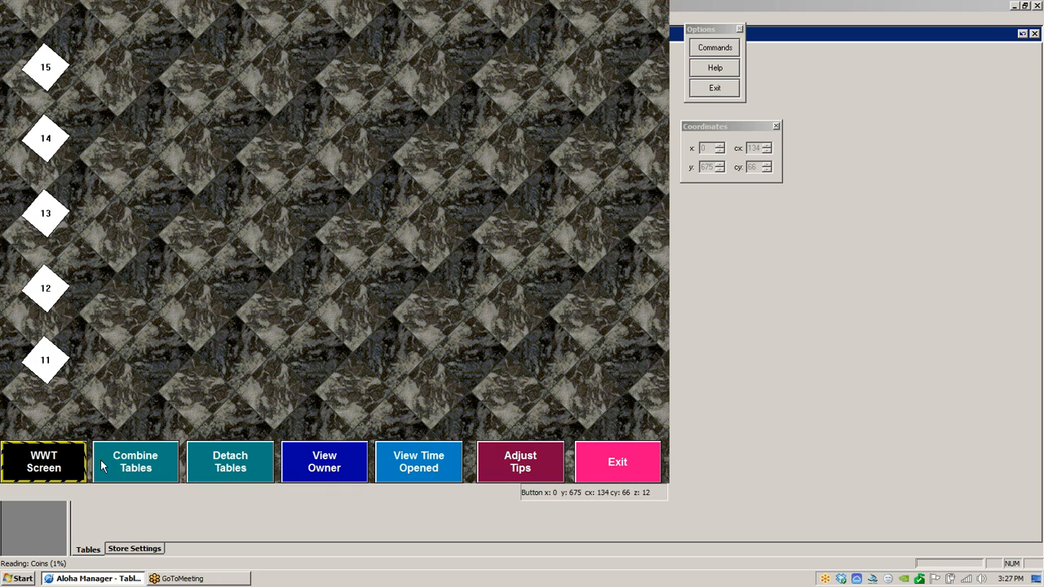
pyautogui.click(128, 454)
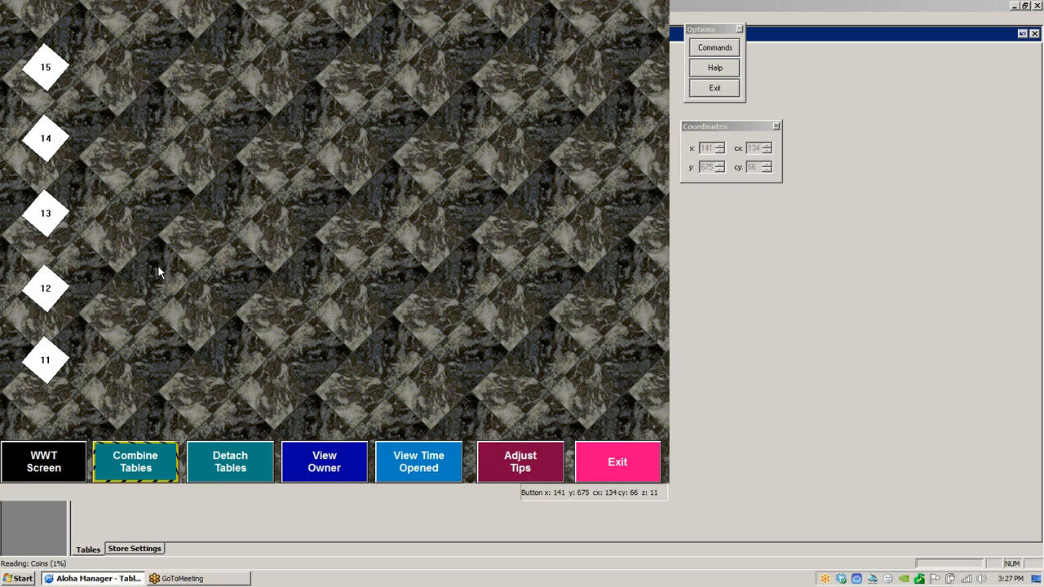
# - Copy the Floor Plan panel as a new panel named Patio
pyautogui.rightClick(297, 207)
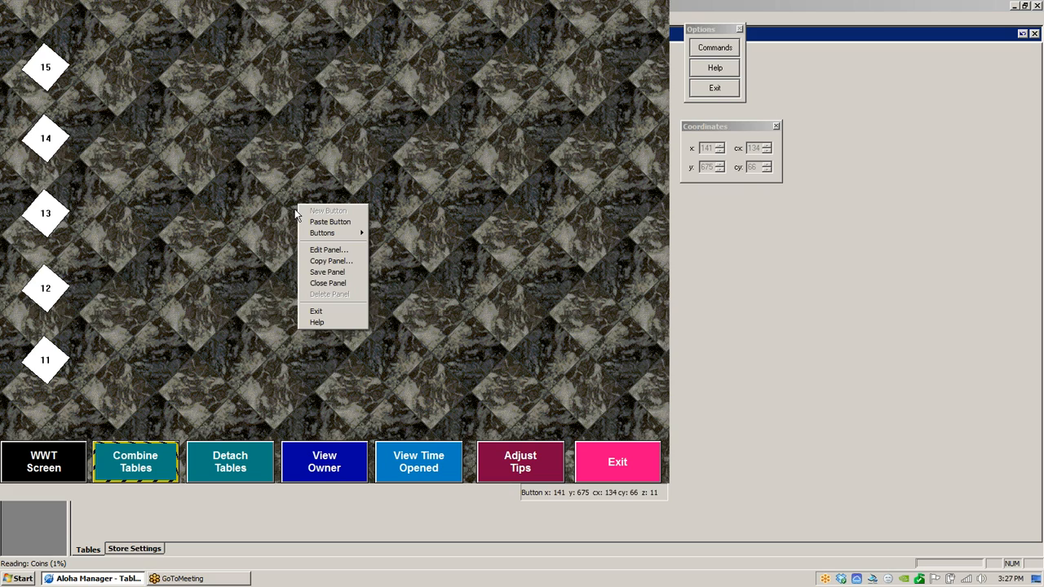
pyautogui.click(340, 262)
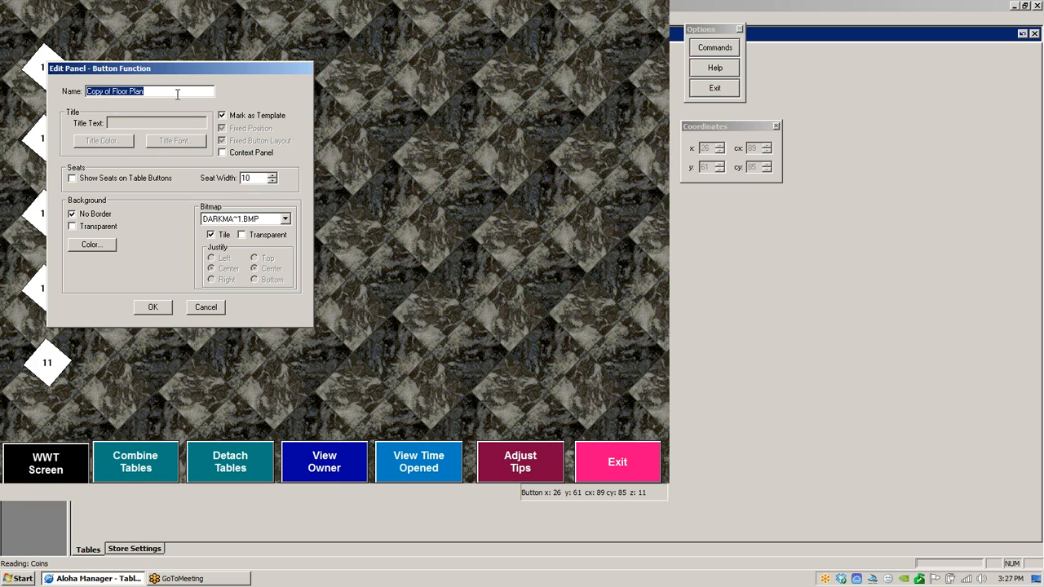
pyautogui.write('Pa')
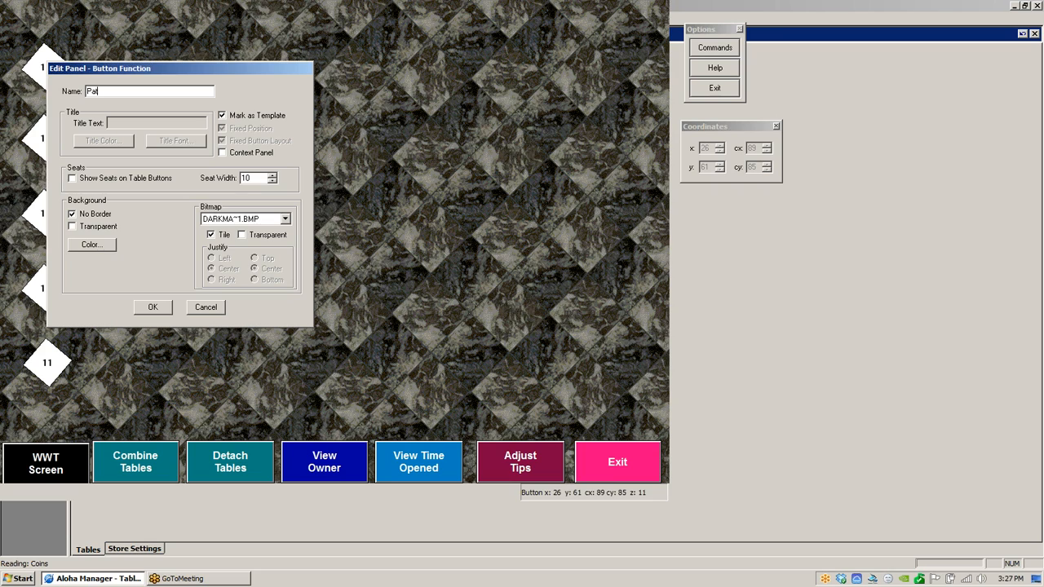
pyautogui.write('tio')
pyautogui.click(154, 309)
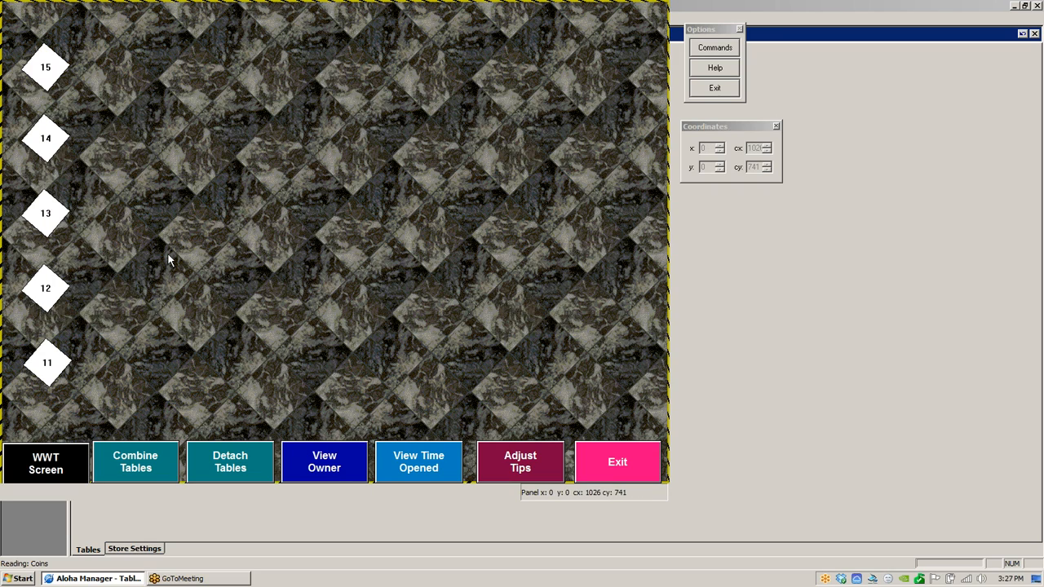
# - Close the open panels
pyautogui.rightClick(226, 186)
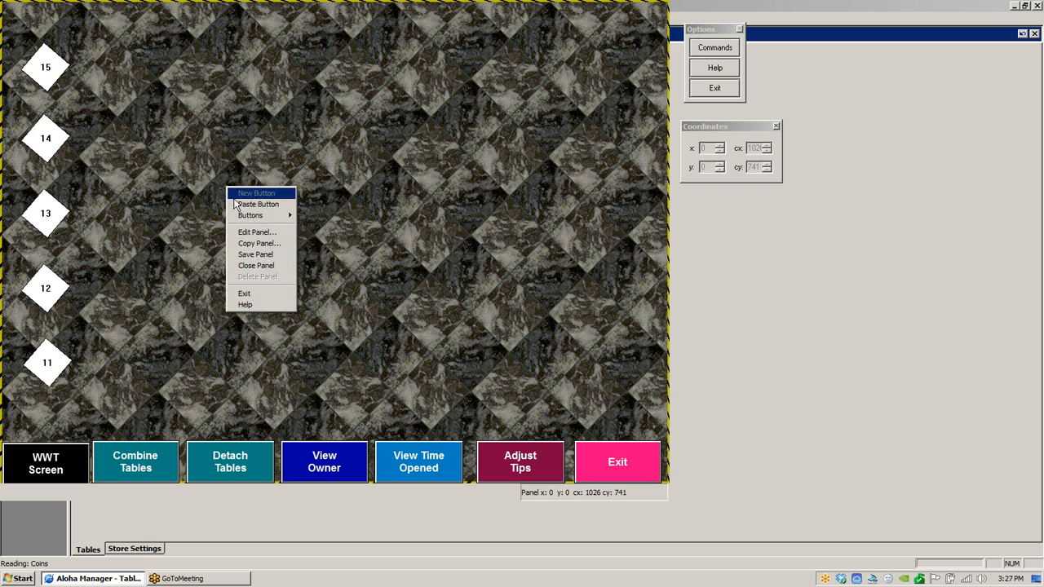
pyautogui.click(255, 268)
pyautogui.click(480, 324)
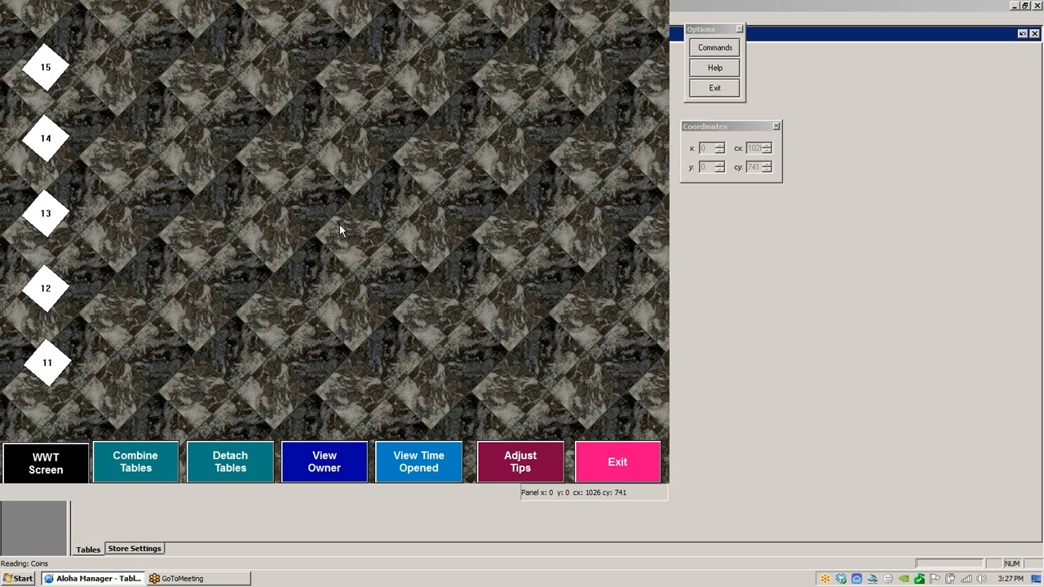
pyautogui.rightClick(340, 224)
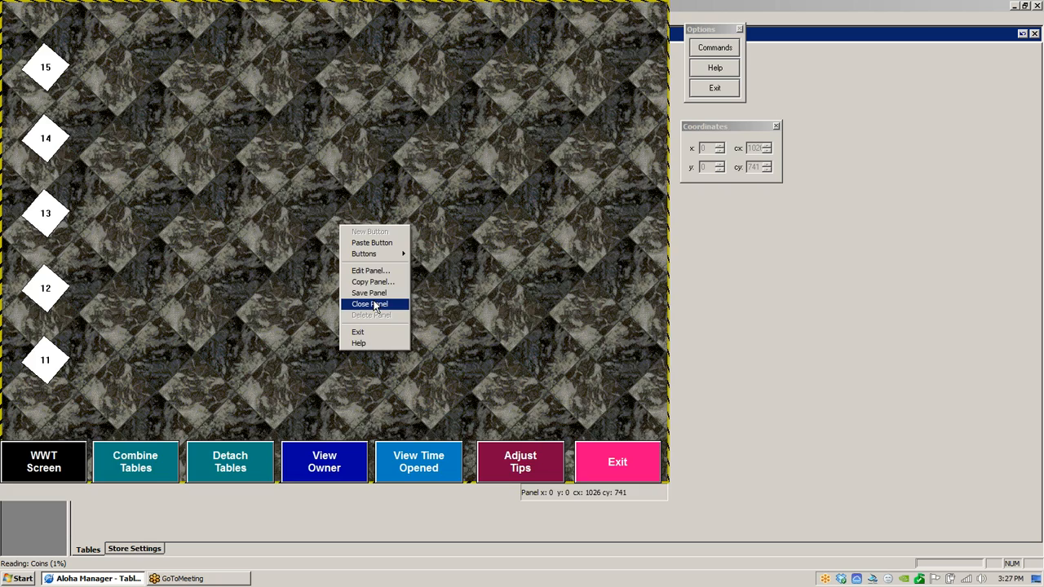
pyautogui.click(375, 304)
# - Open the existing Patio panel from the Button Functions panels
pyautogui.rightClick(326, 194)
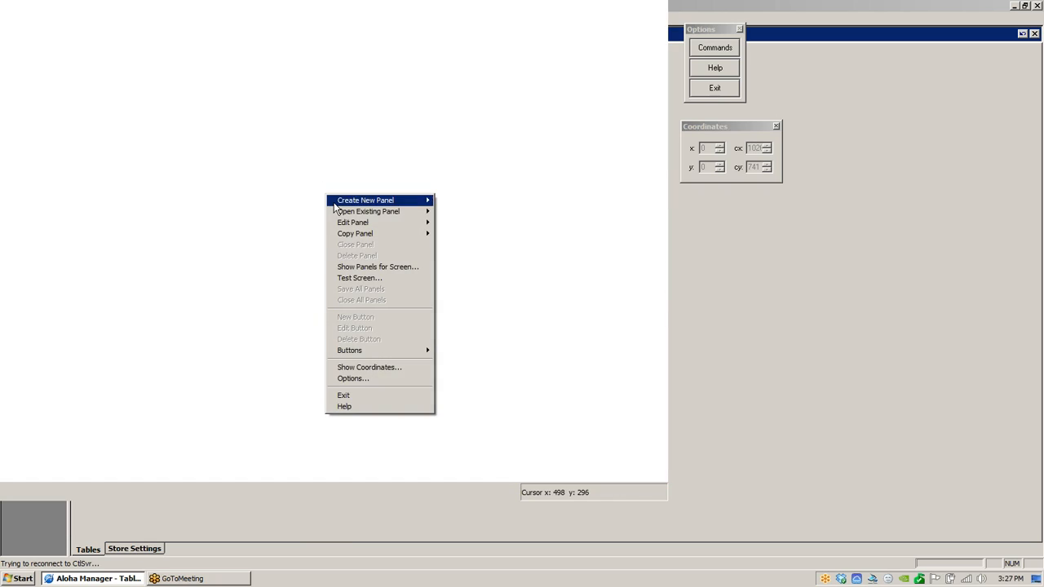
pyautogui.moveTo(368, 213)
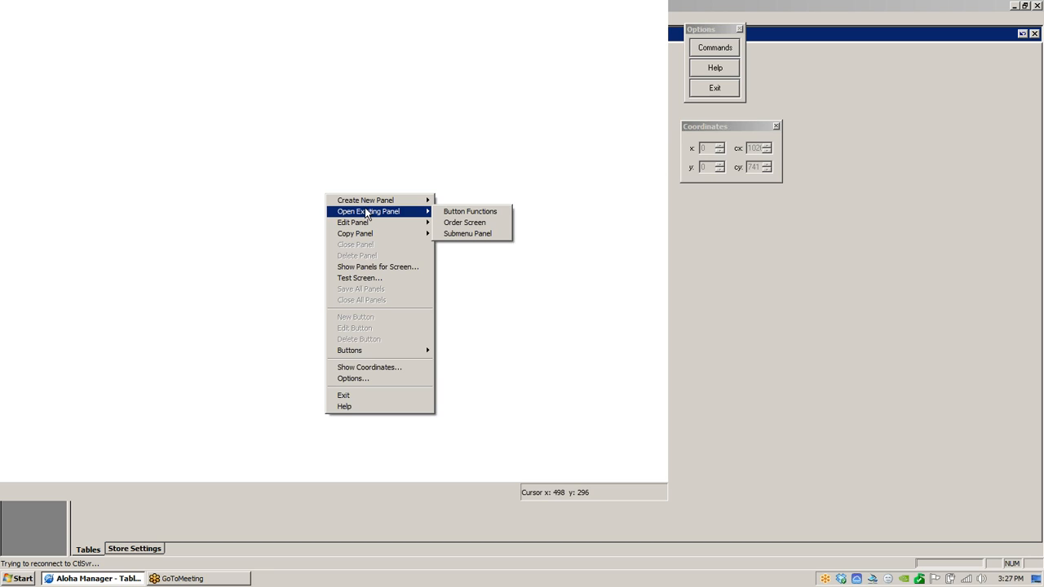
pyautogui.click(469, 214)
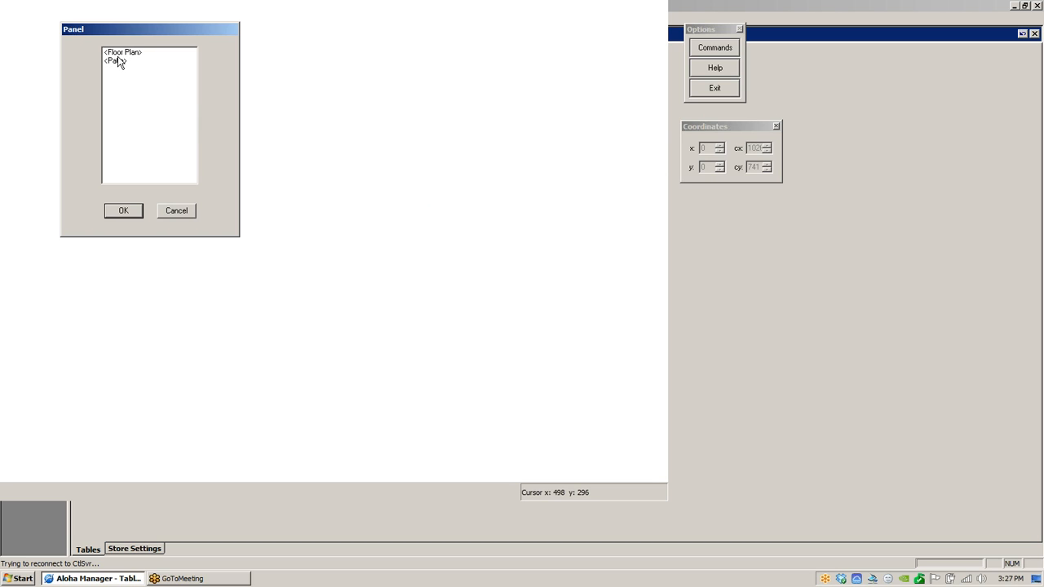
pyautogui.click(119, 61)
pyautogui.click(133, 205)
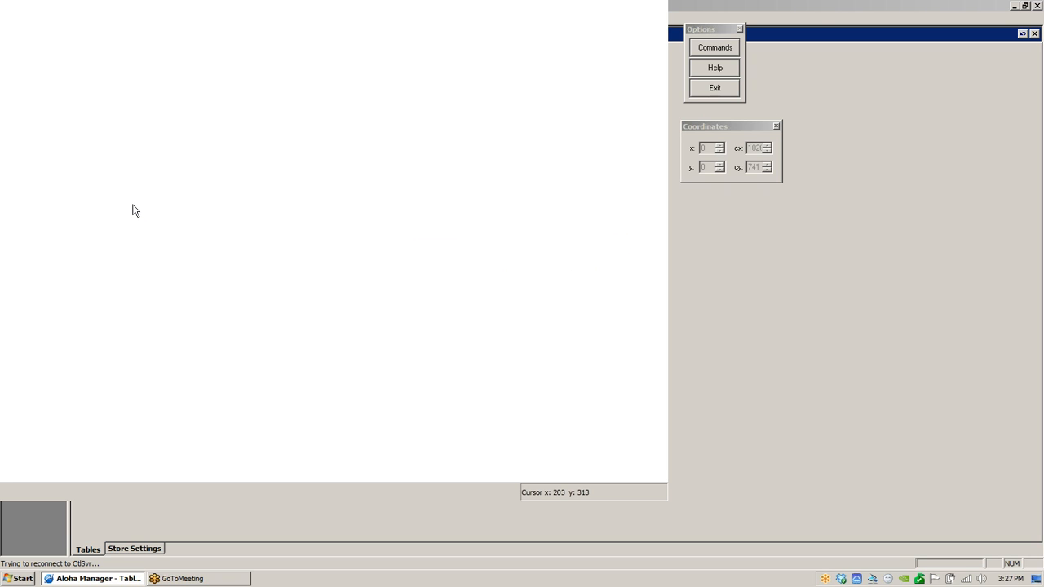
pyautogui.rightClick(183, 207)
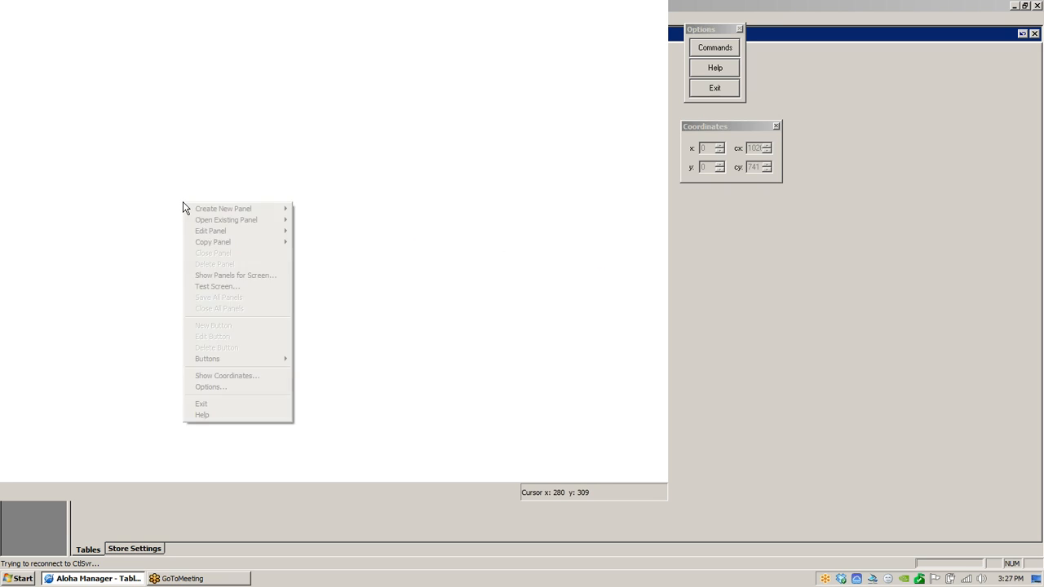
pyautogui.moveTo(274, 225)
pyautogui.click(329, 221)
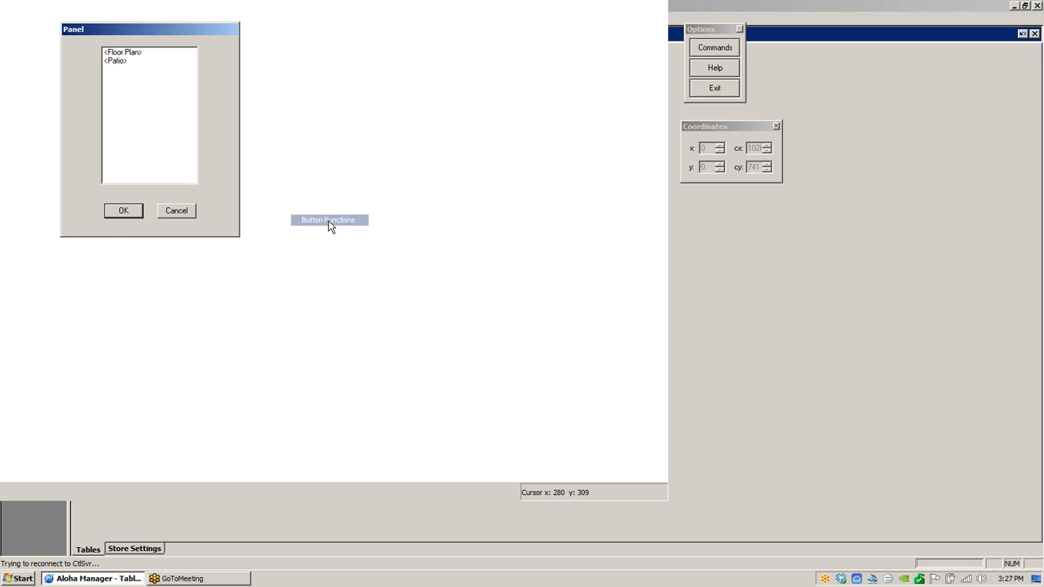
pyautogui.click(118, 65)
pyautogui.click(134, 212)
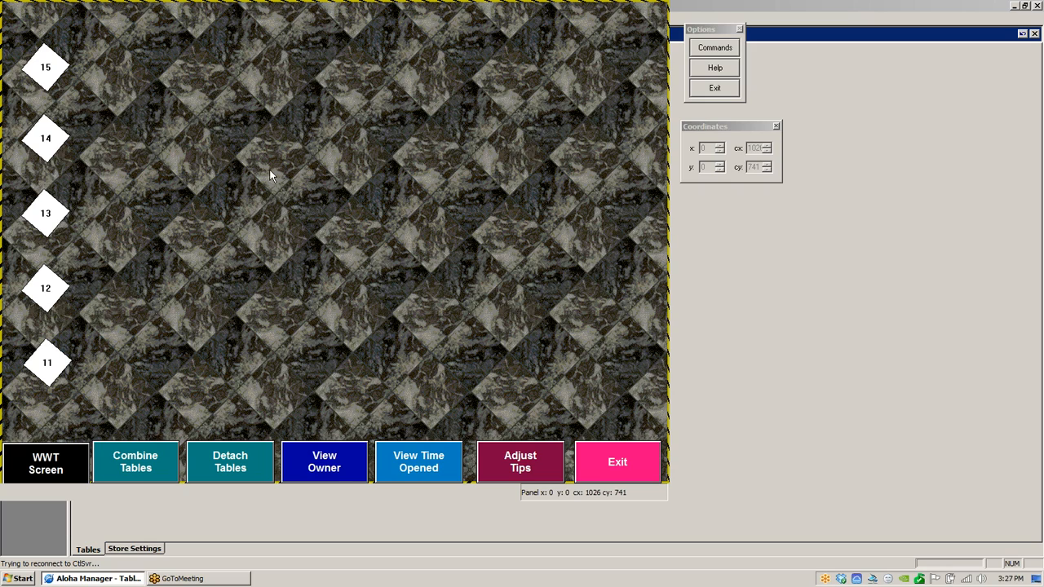
# - Unmark the Patio panel as a template and clear its Fixed Position and Fixed Button Layout options
pyautogui.rightClick(306, 160)
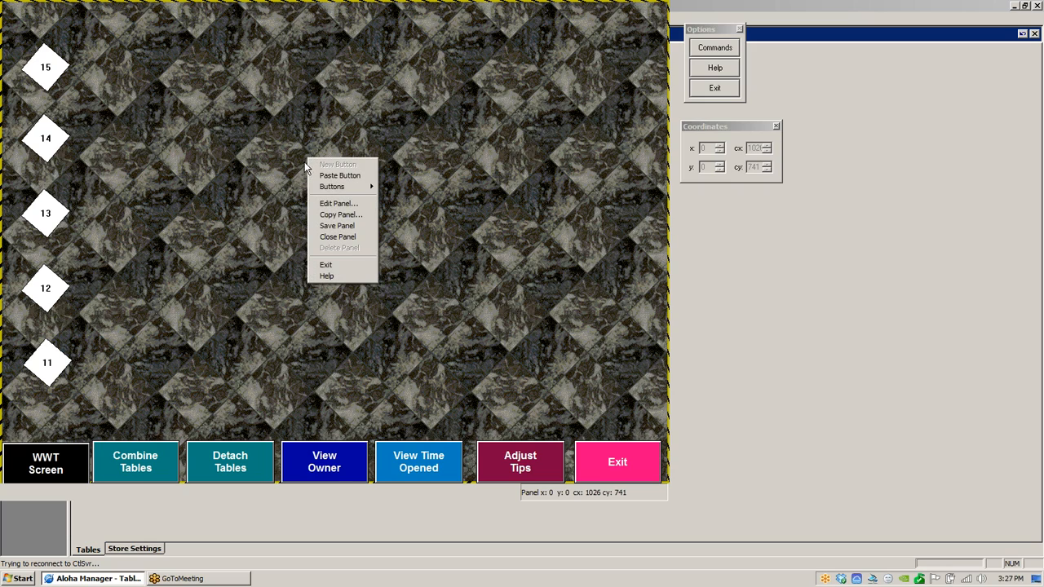
pyautogui.click(329, 205)
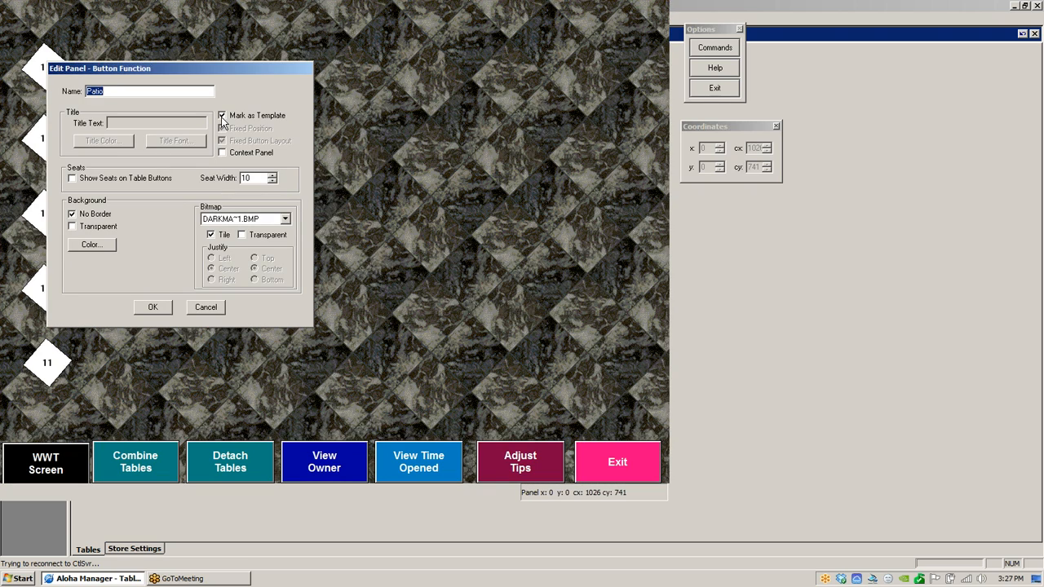
pyautogui.click(223, 128)
pyautogui.click(223, 141)
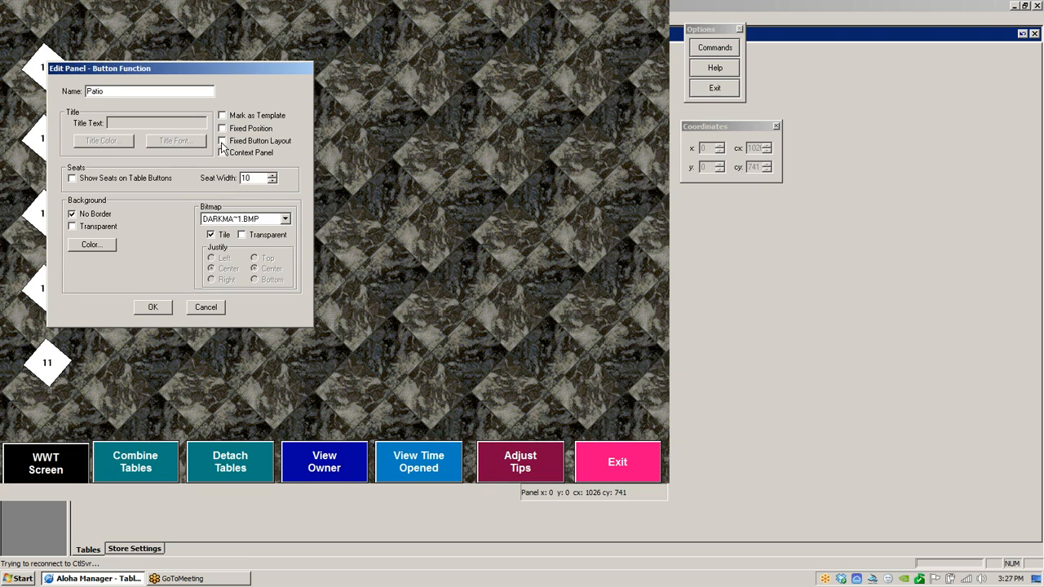
pyautogui.click(166, 307)
# - Move tables 11, 12 and 15 into a diagonal arrangement
pyautogui.moveTo(67, 367); pyautogui.dragTo(175, 261)
pyautogui.moveTo(48, 281); pyautogui.dragTo(161, 121)
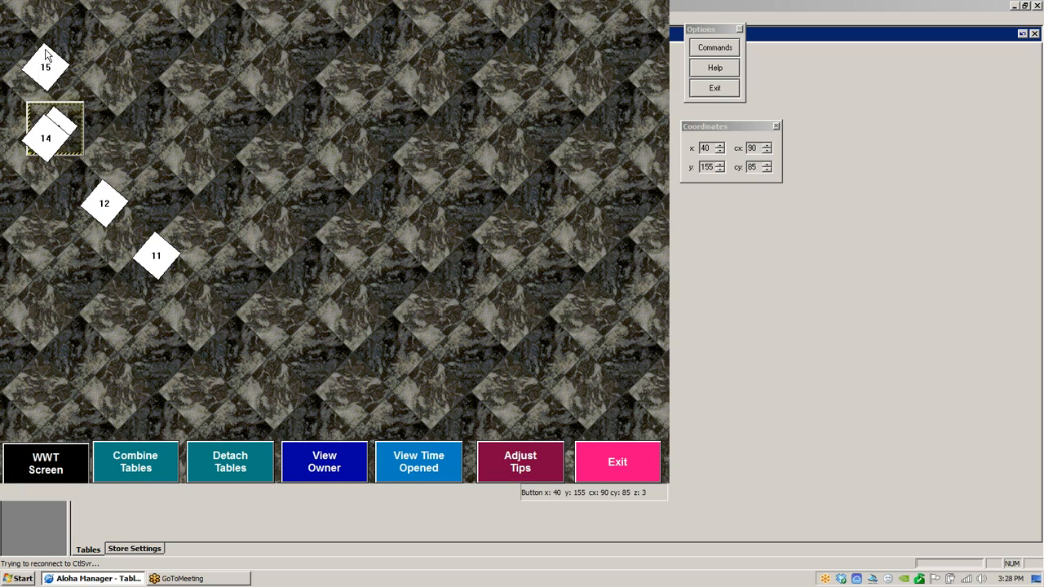
pyautogui.moveTo(46, 57); pyautogui.dragTo(113, 64)
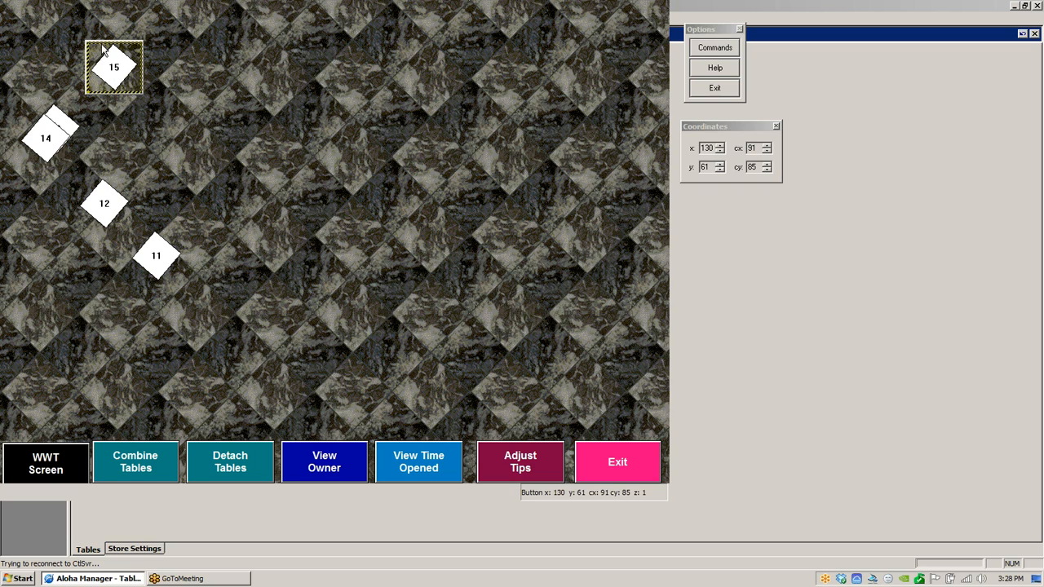
# - Select all the table buttons on the Patio panel and delete them
pyautogui.click(42, 51)
pyautogui.moveTo(40, 49); pyautogui.dragTo(157, 51)
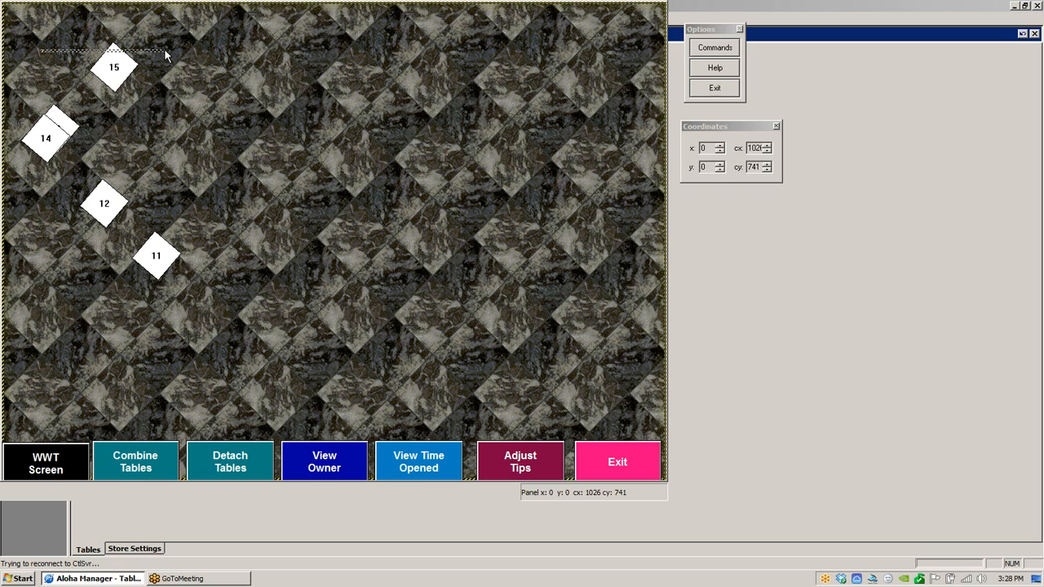
pyautogui.moveTo(166, 54); pyautogui.dragTo(173, 75)
pyautogui.moveTo(167, 231); pyautogui.dragTo(169, 262)
pyautogui.rightClick(170, 290)
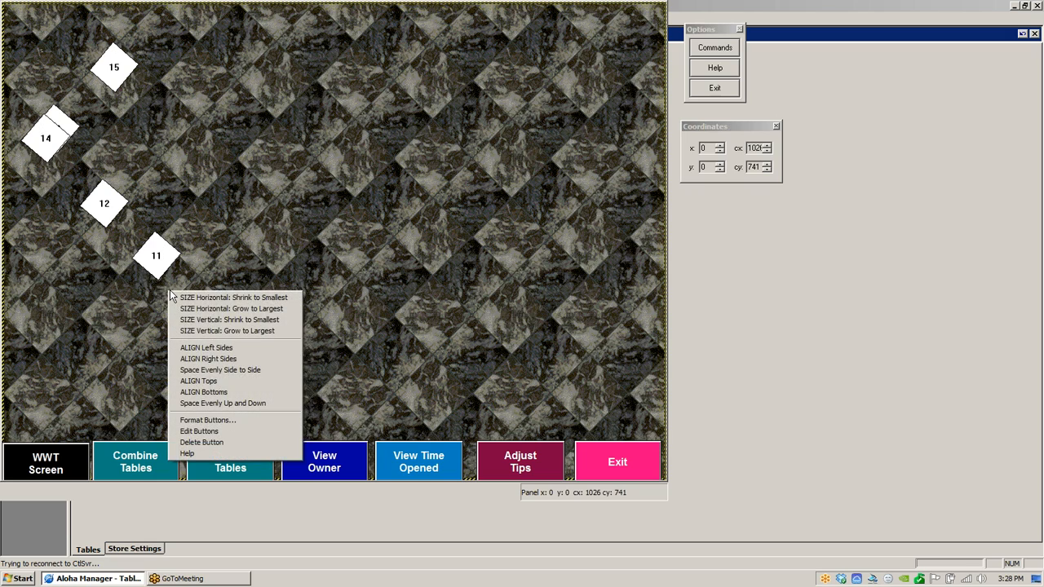
pyautogui.click(227, 443)
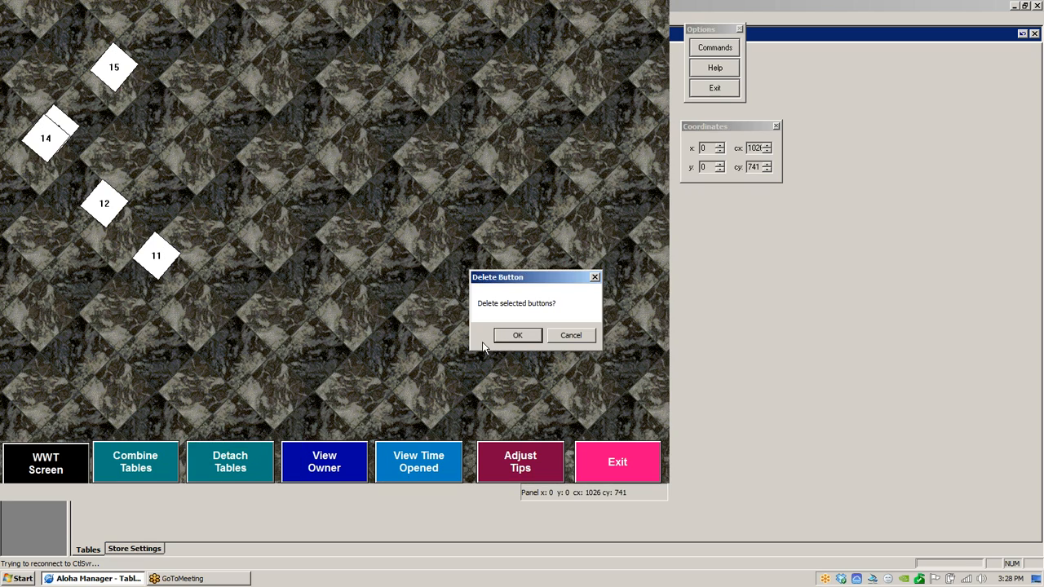
pyautogui.click(517, 335)
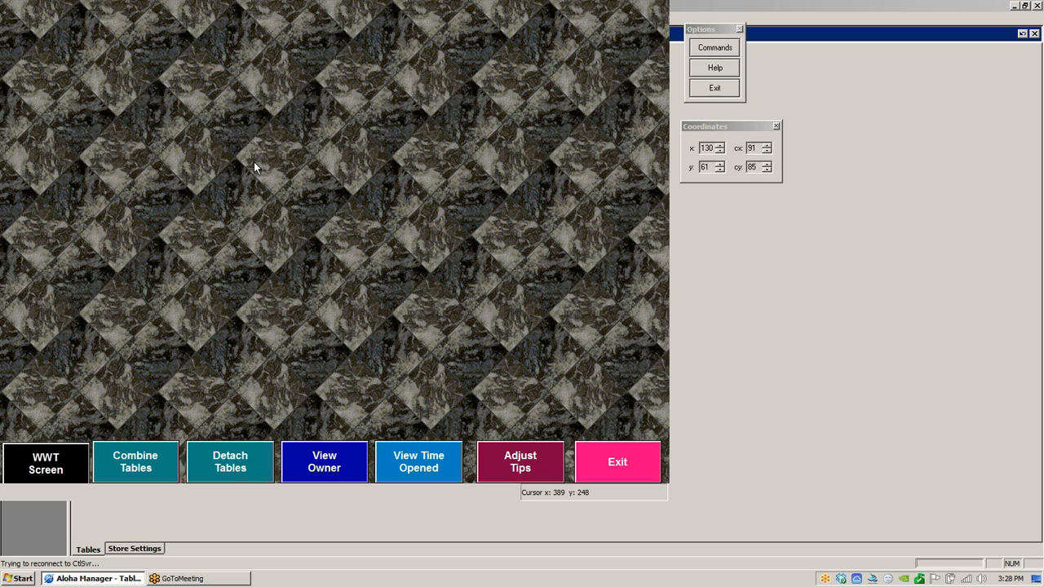
# - Set the Patio panel background bitmap to COOLBL~1.BMP
pyautogui.rightClick(278, 174)
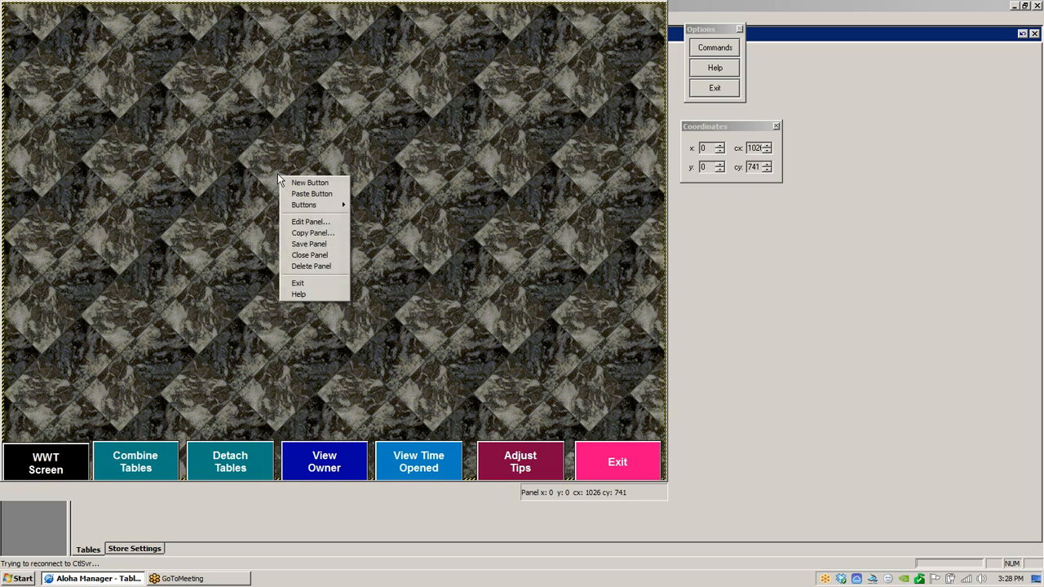
pyautogui.click(310, 222)
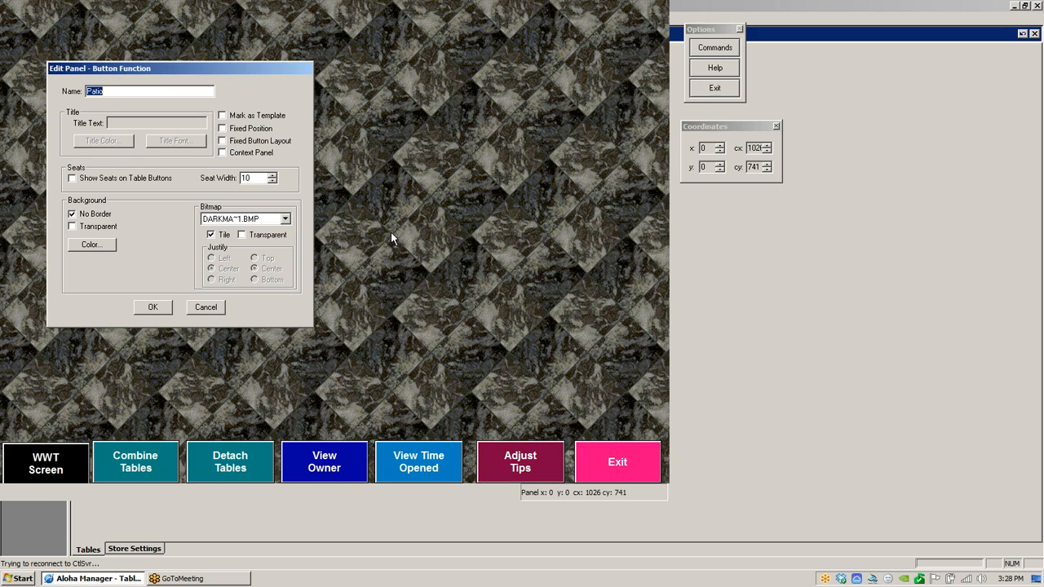
pyautogui.click(284, 219)
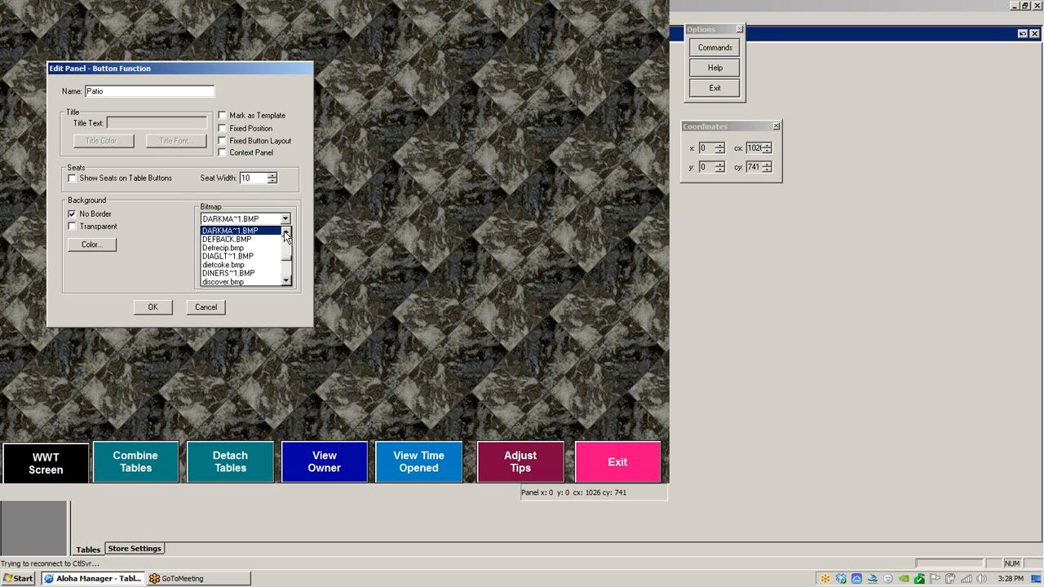
pyautogui.click(287, 233)
pyautogui.click(285, 232)
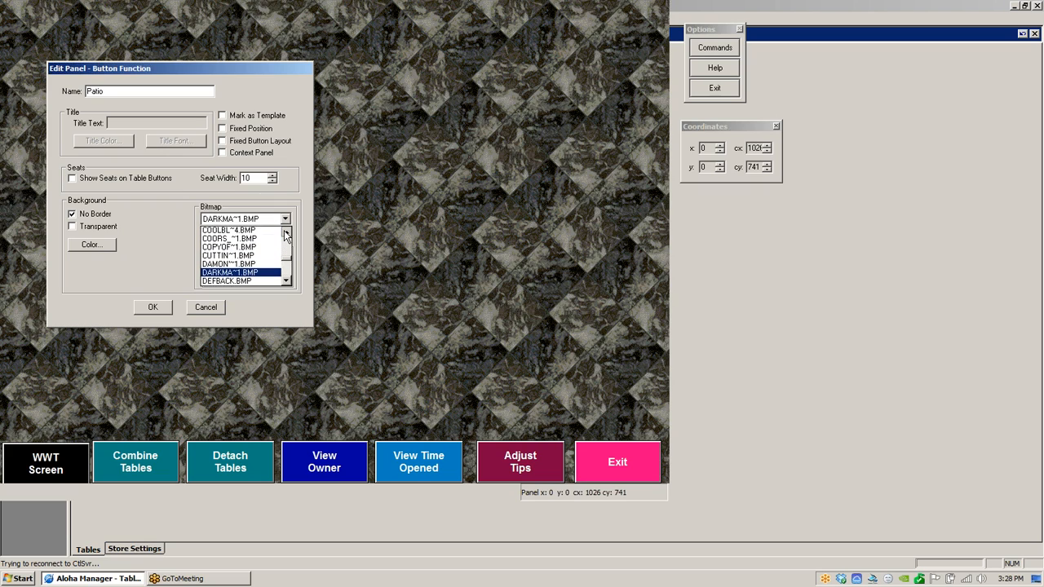
pyautogui.click(286, 234)
pyautogui.click(286, 234)
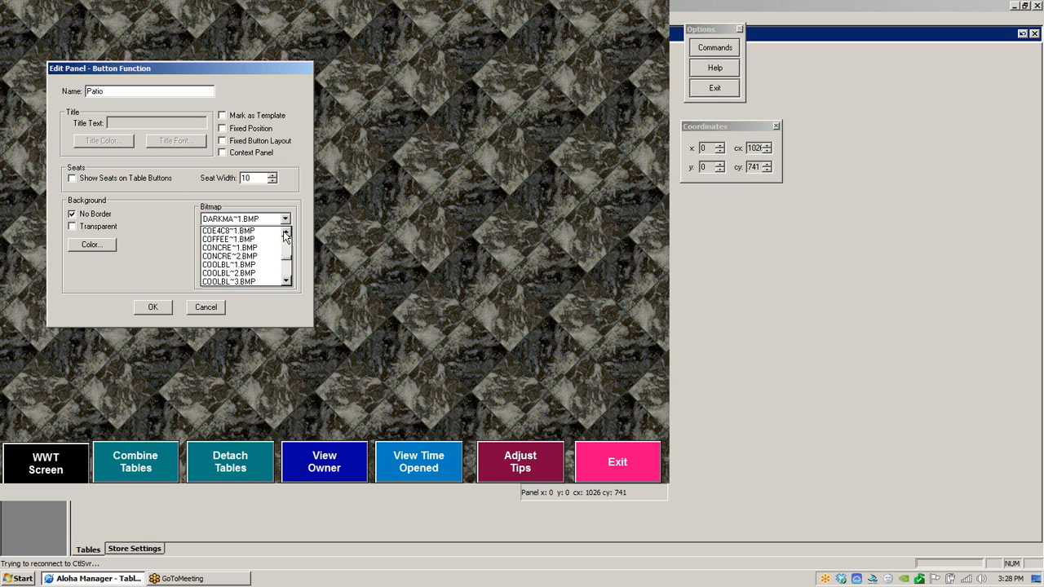
pyautogui.click(246, 268)
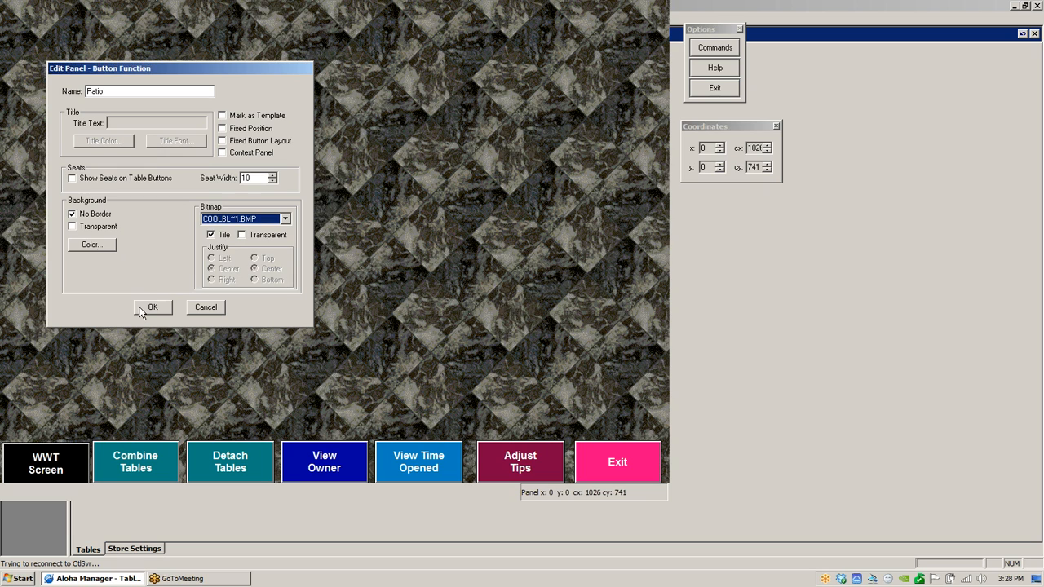
pyautogui.click(150, 309)
# - Change the Patio panel background bitmap to CONCRE~2.BMP
pyautogui.rightClick(203, 270)
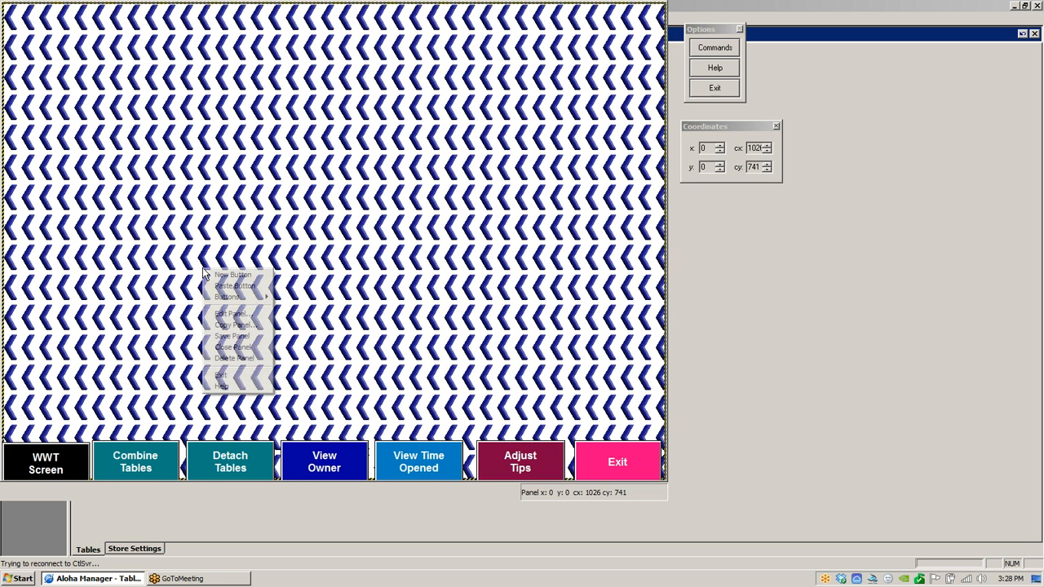
pyautogui.click(223, 315)
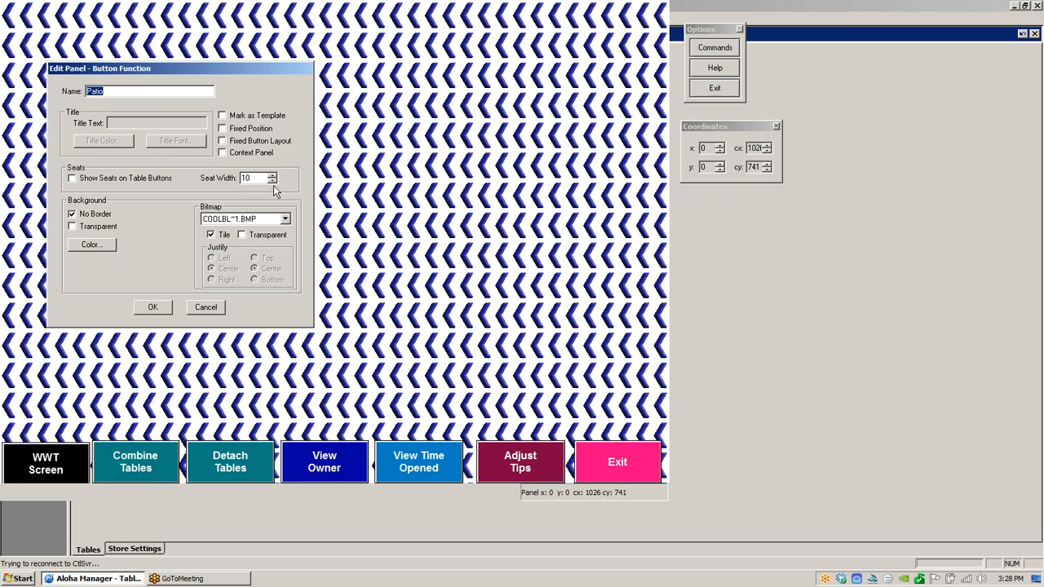
pyautogui.click(285, 220)
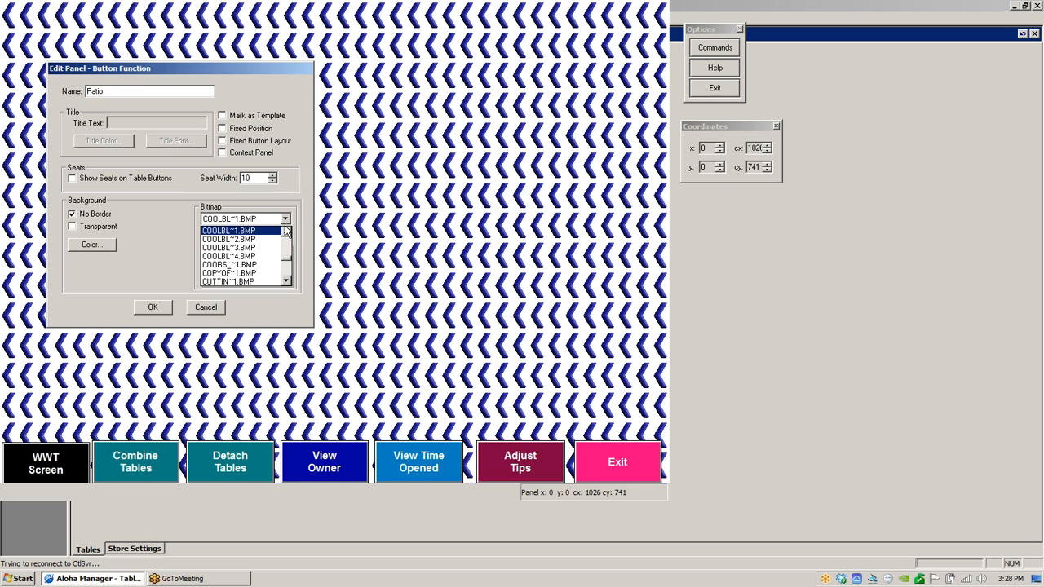
pyautogui.scroll(2, 285, 232)
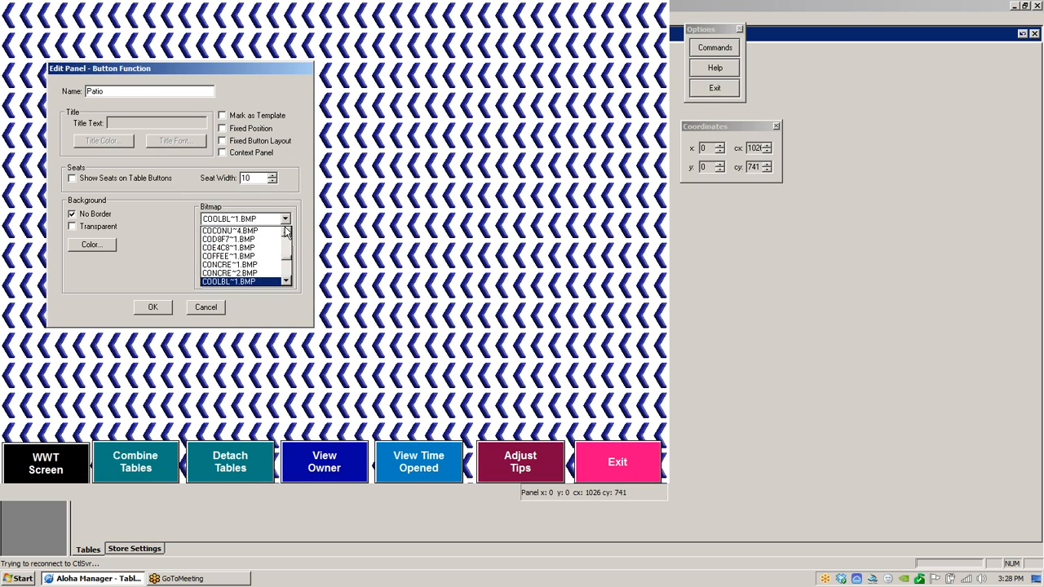
pyautogui.click(239, 273)
pyautogui.click(152, 308)
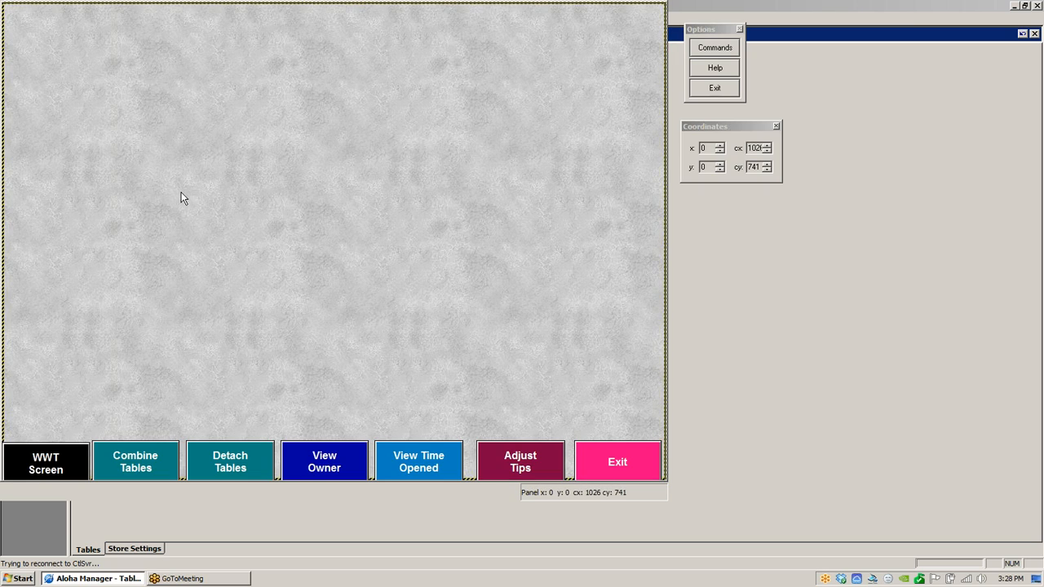
# - Choose a command from the Patio panel's context menu
pyautogui.rightClick(157, 162)
pyautogui.click(195, 169)
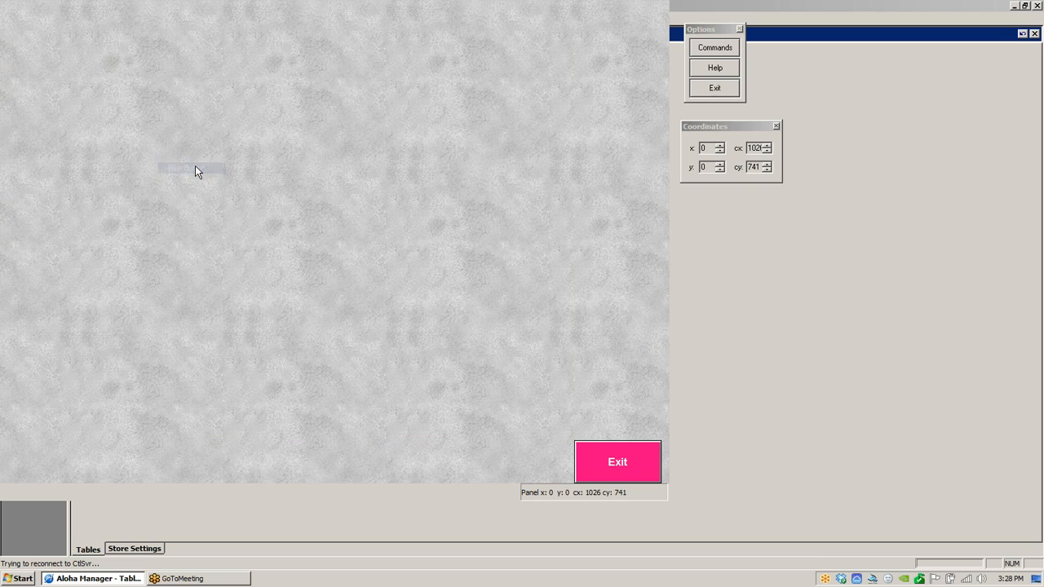
# - Make the new button a table button for 0001 Table and place it near the panel's upper-left corner
pyautogui.click(308, 107)
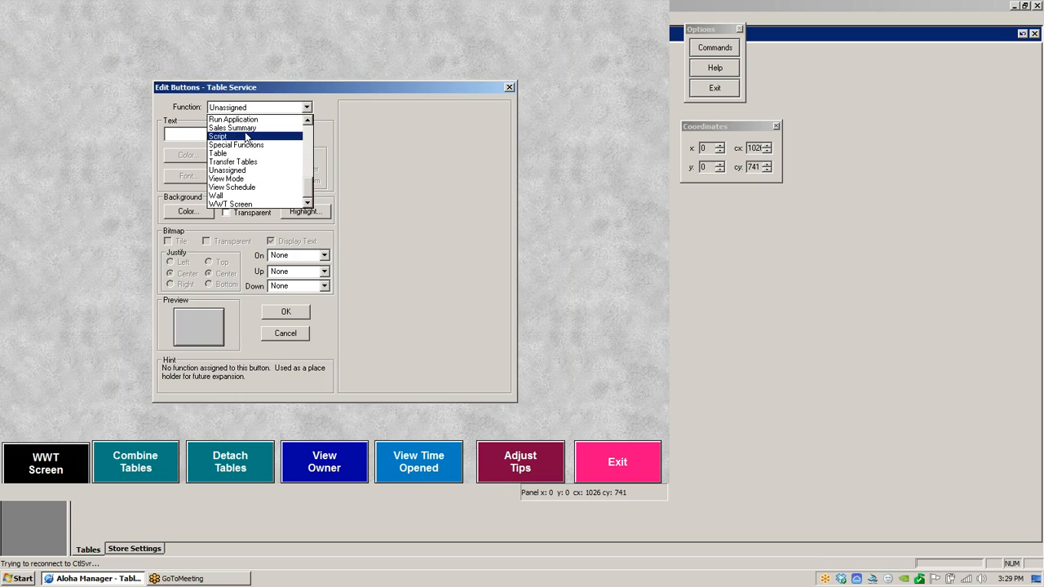
pyautogui.click(226, 157)
pyautogui.click(474, 126)
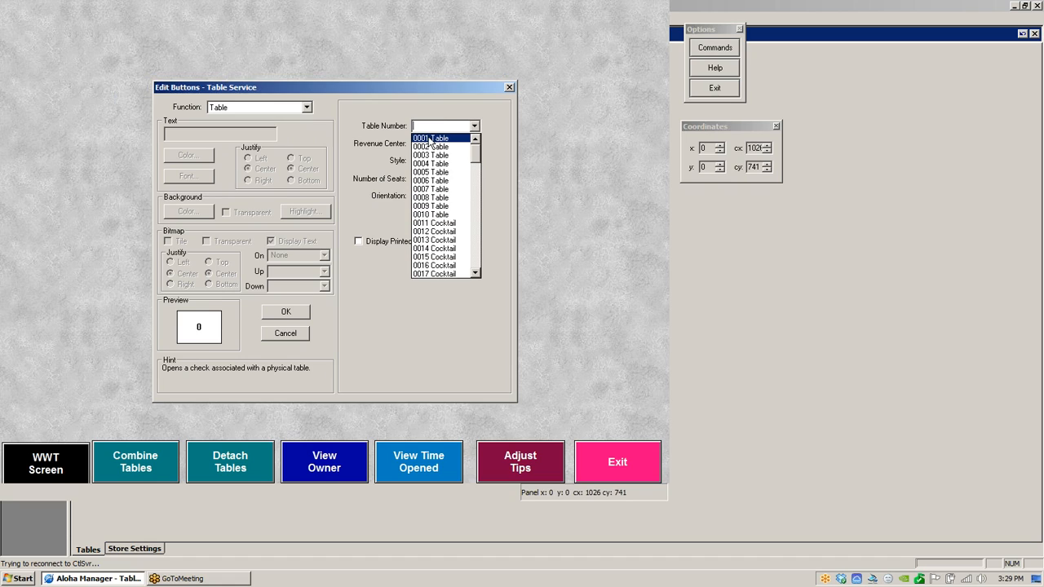
pyautogui.click(425, 138)
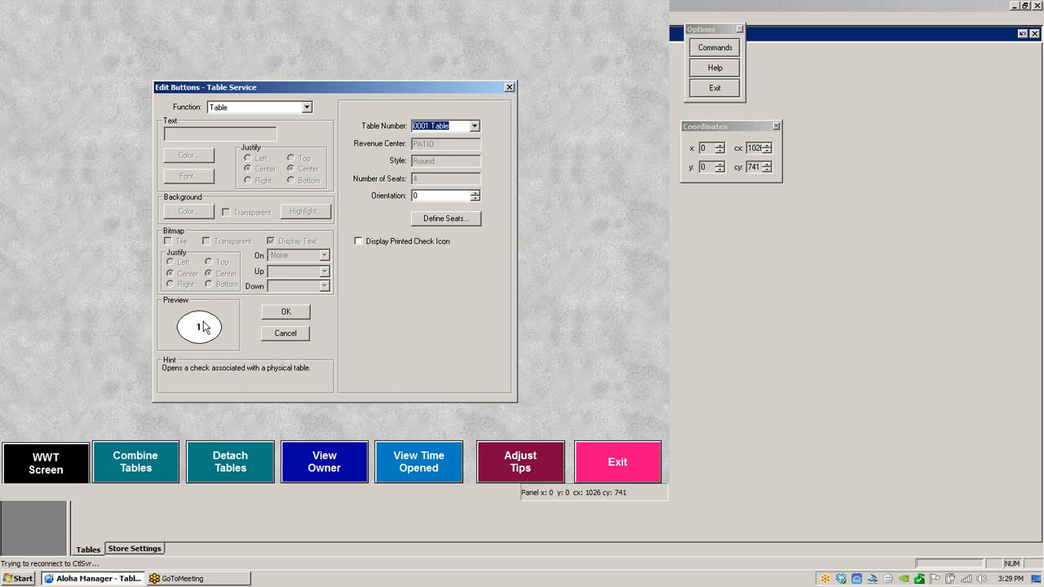
pyautogui.click(284, 312)
pyautogui.moveTo(59, 35); pyautogui.dragTo(80, 77)
# - Copy the table 1 button and paste a duplicate just to its right
pyautogui.rightClick(54, 115)
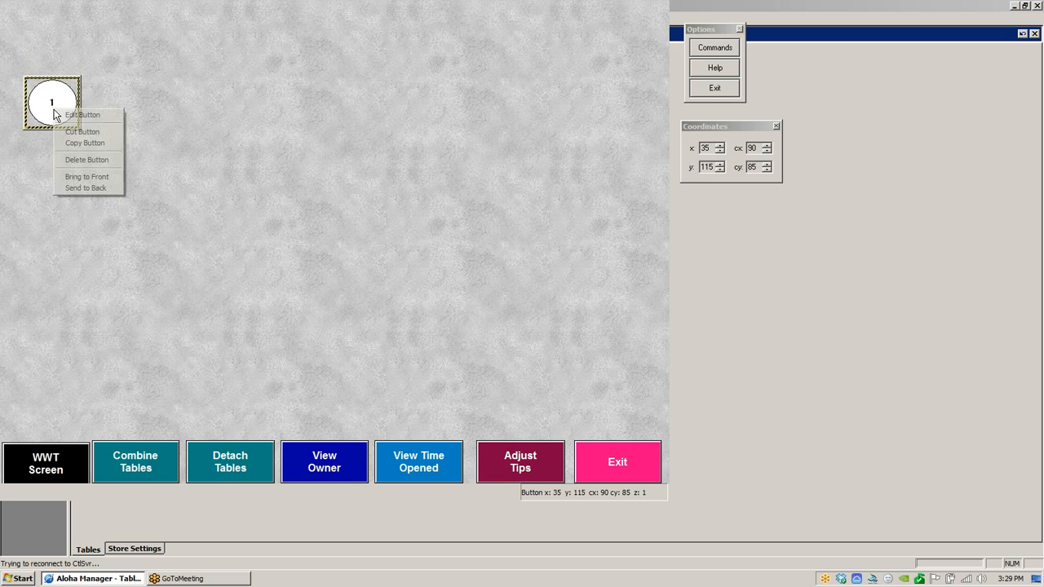
pyautogui.click(87, 142)
pyautogui.rightClick(50, 173)
pyautogui.click(83, 191)
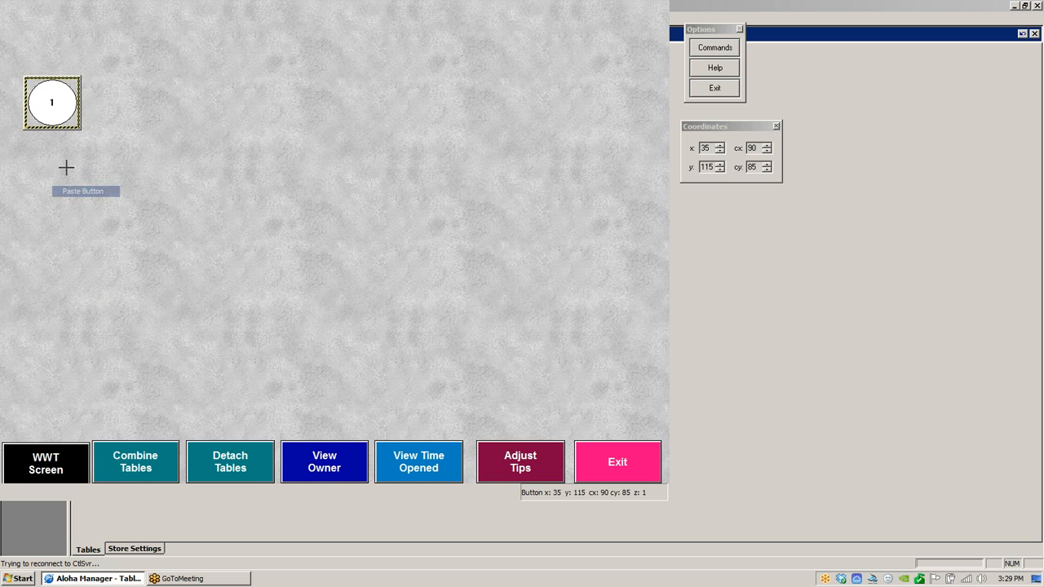
pyautogui.click(93, 205)
pyautogui.moveTo(153, 124); pyautogui.dragTo(174, 104)
# - Assign the duplicated table button to 0002 Table
pyautogui.doubleClick(174, 105)
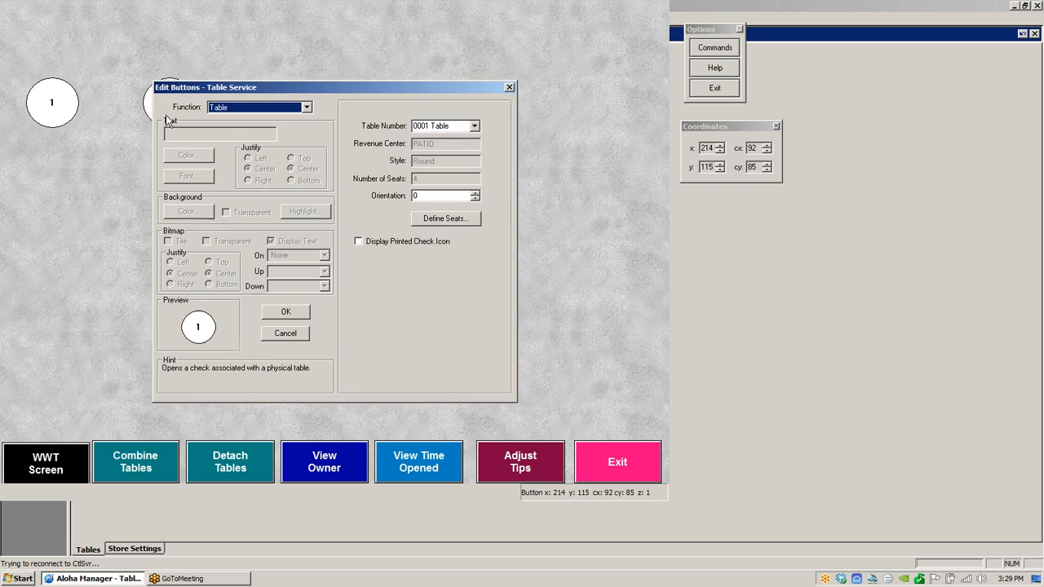
pyautogui.click(474, 125)
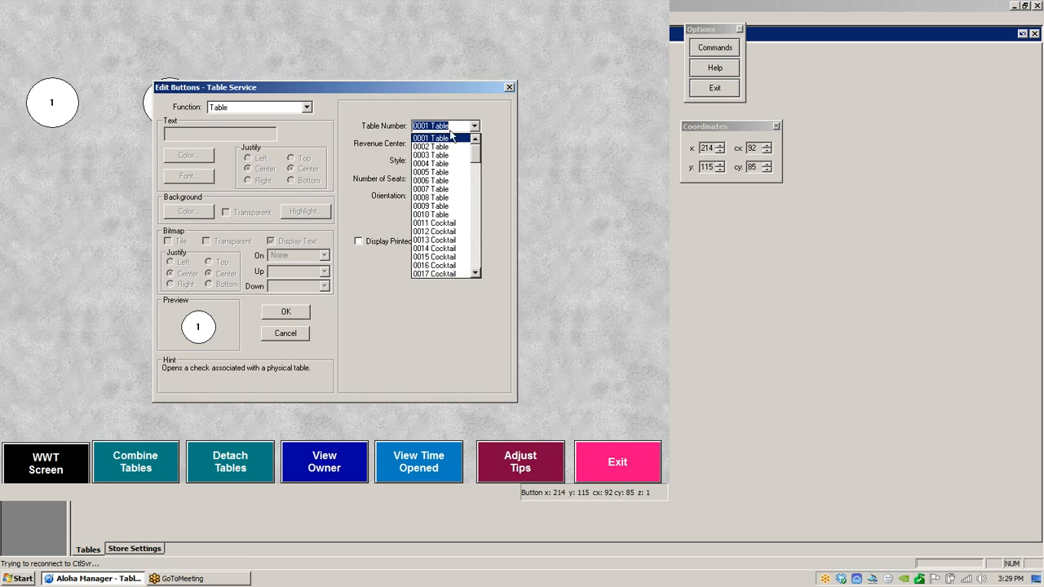
pyautogui.click(442, 148)
pyautogui.click(286, 314)
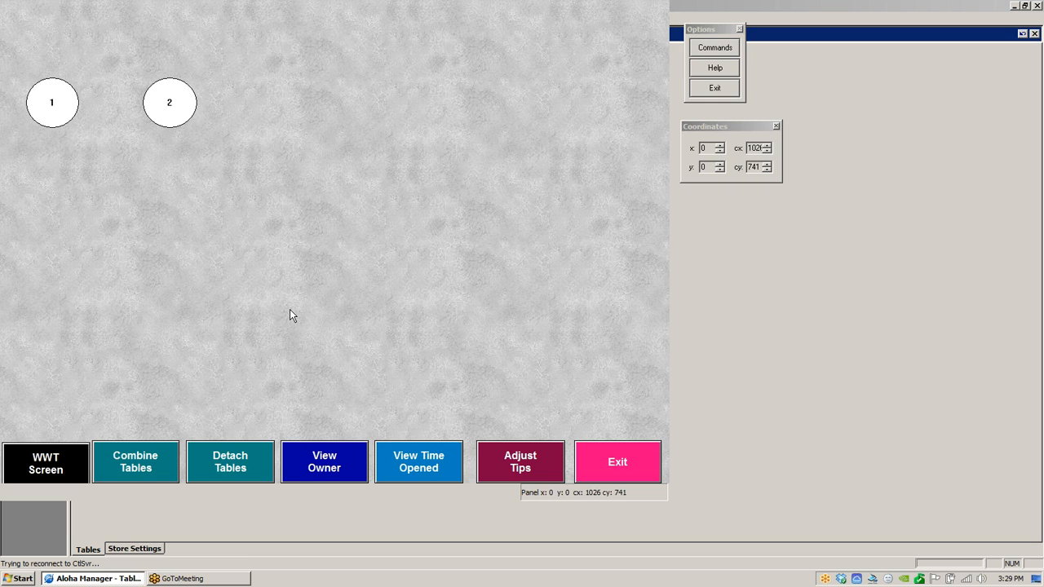
# - Add a new Chain button labelled To Restaurant on the Patio panel
pyautogui.rightClick(433, 205)
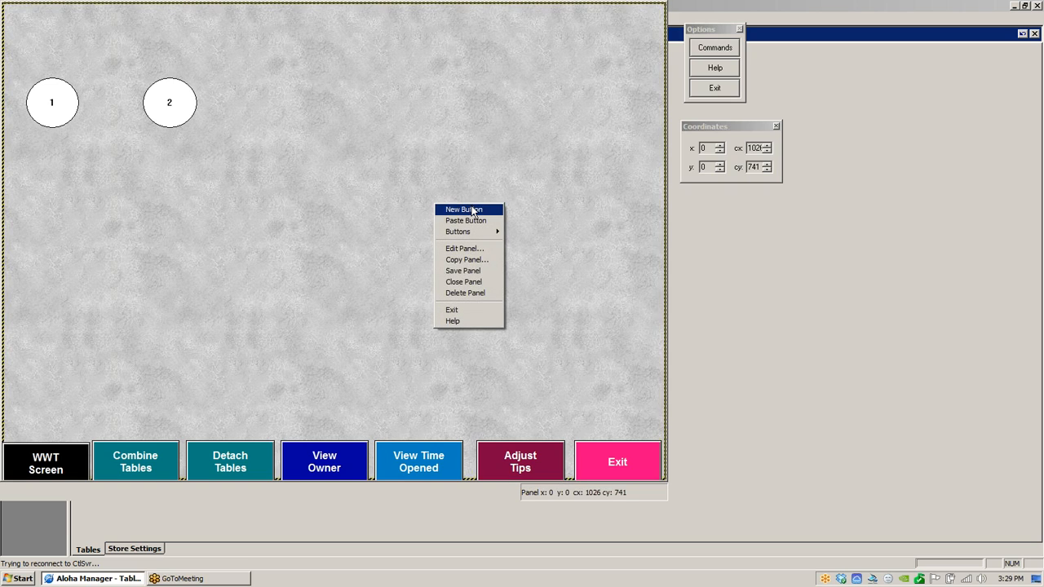
pyautogui.click(471, 210)
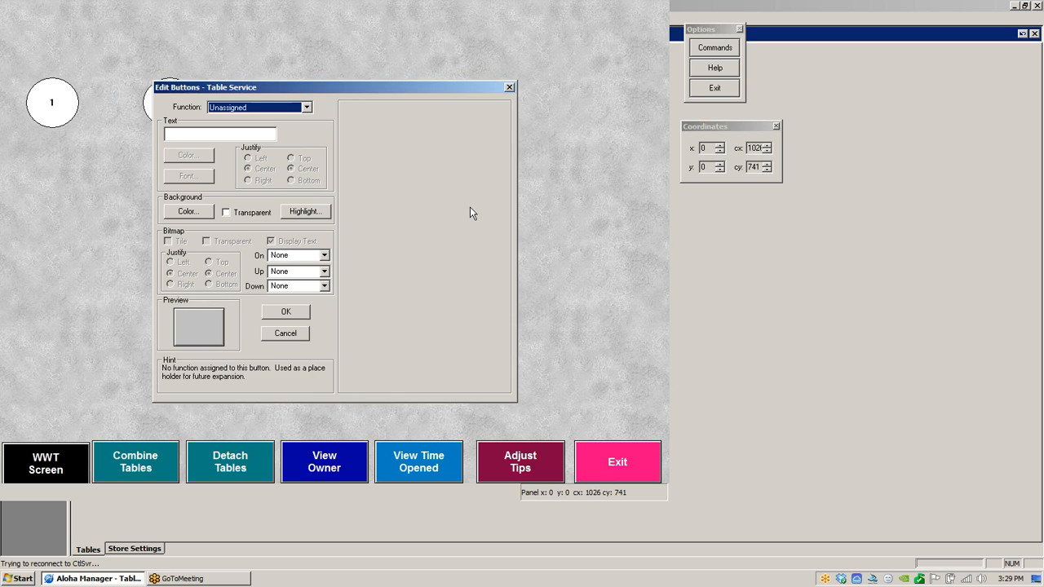
pyautogui.click(306, 107)
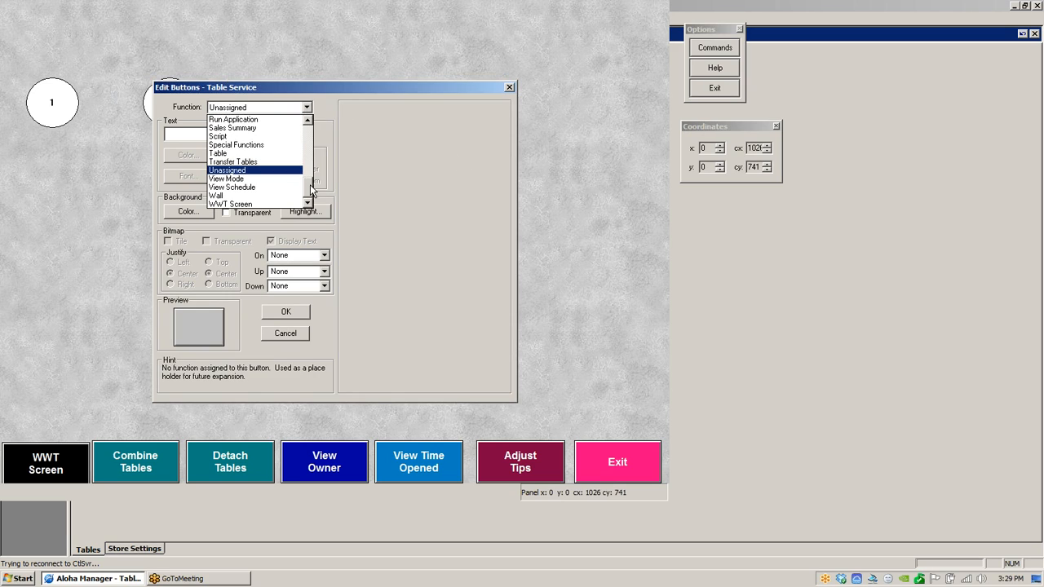
pyautogui.moveTo(313, 184); pyautogui.dragTo(317, 137)
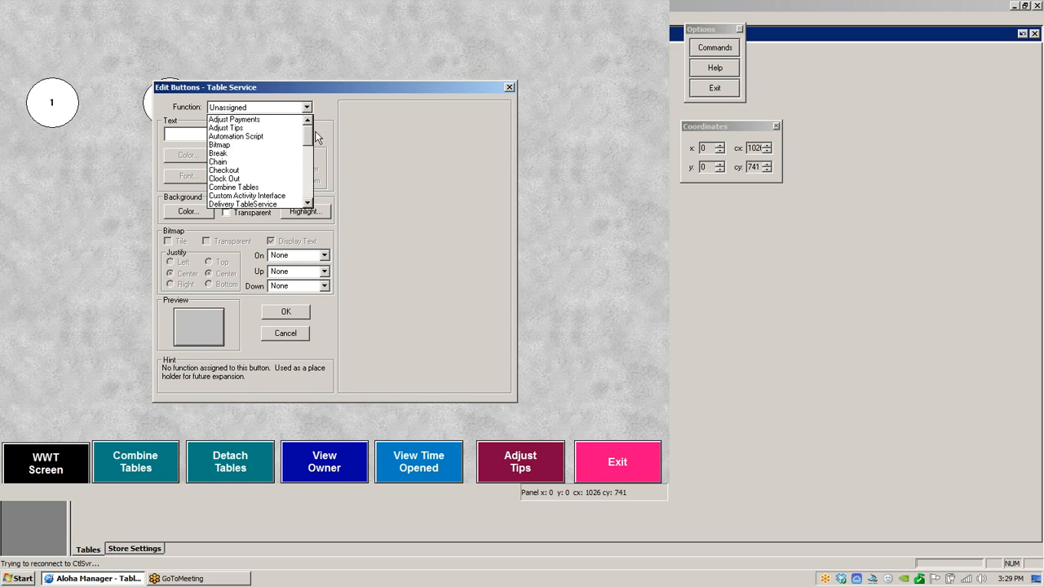
pyautogui.click(224, 162)
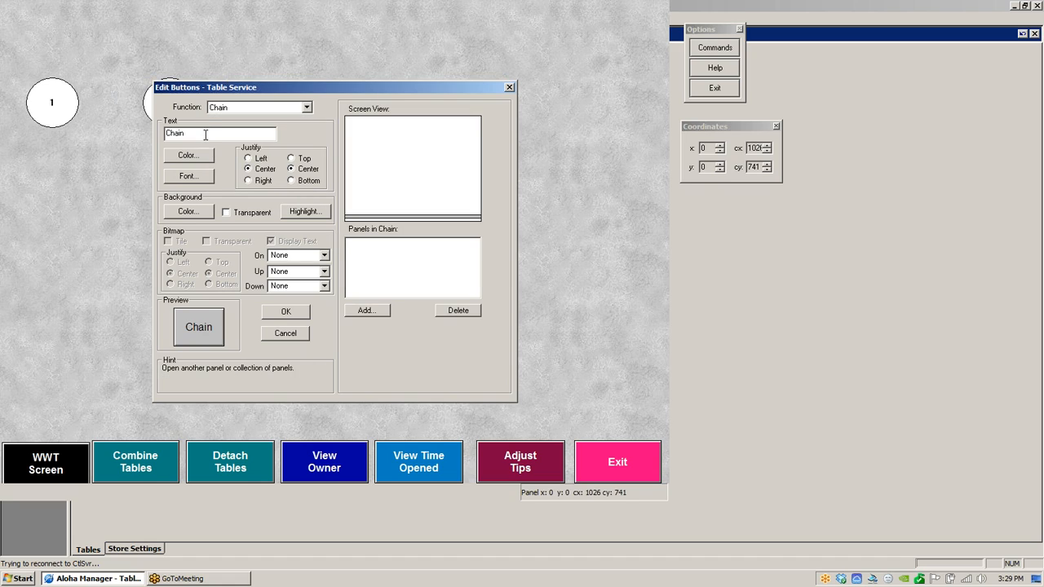
pyautogui.moveTo(206, 135); pyautogui.dragTo(161, 134)
pyautogui.write('To Restaurant')
# - Set the To Restaurant button's background color to black
pyautogui.click(201, 210)
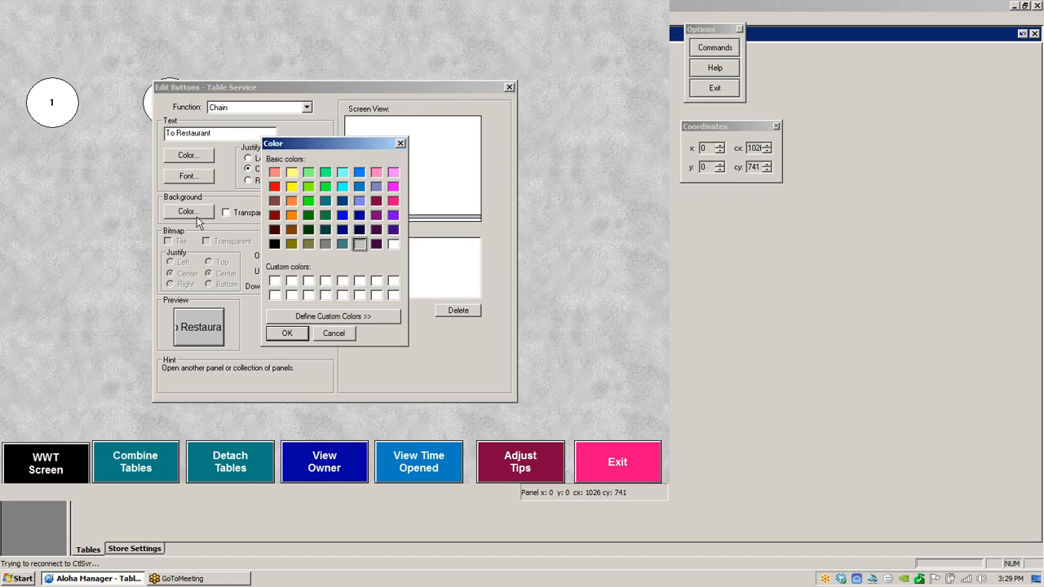
pyautogui.click(274, 243)
pyautogui.click(295, 334)
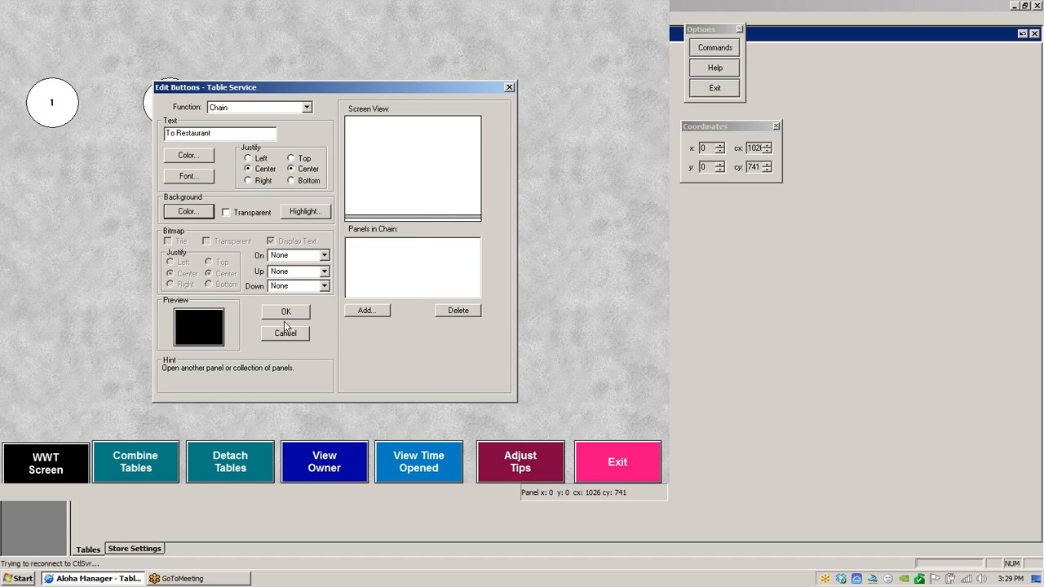
# - Set the button's text font style to Bold
pyautogui.click(205, 178)
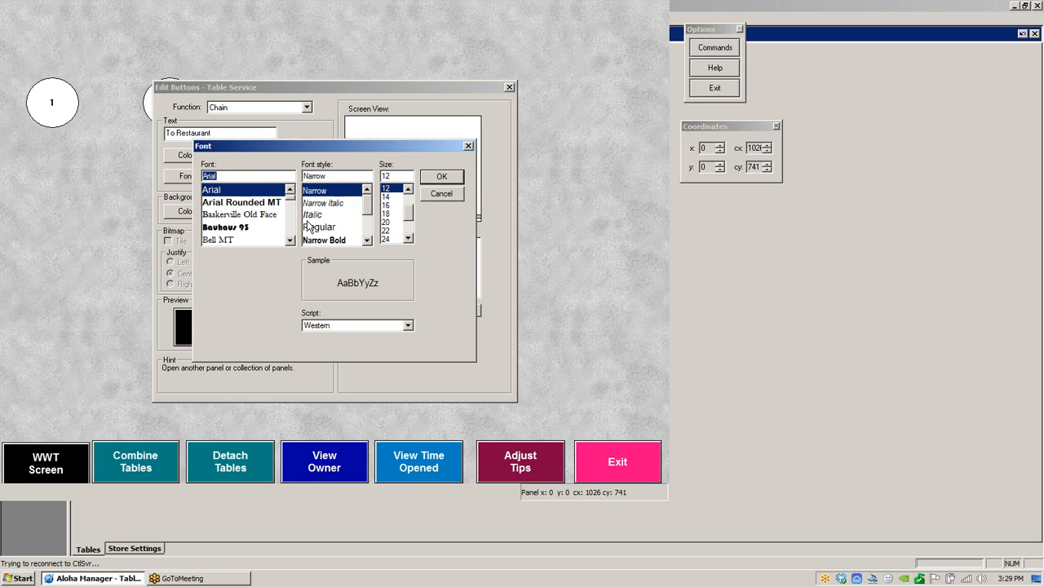
pyautogui.click(366, 239)
pyautogui.click(366, 240)
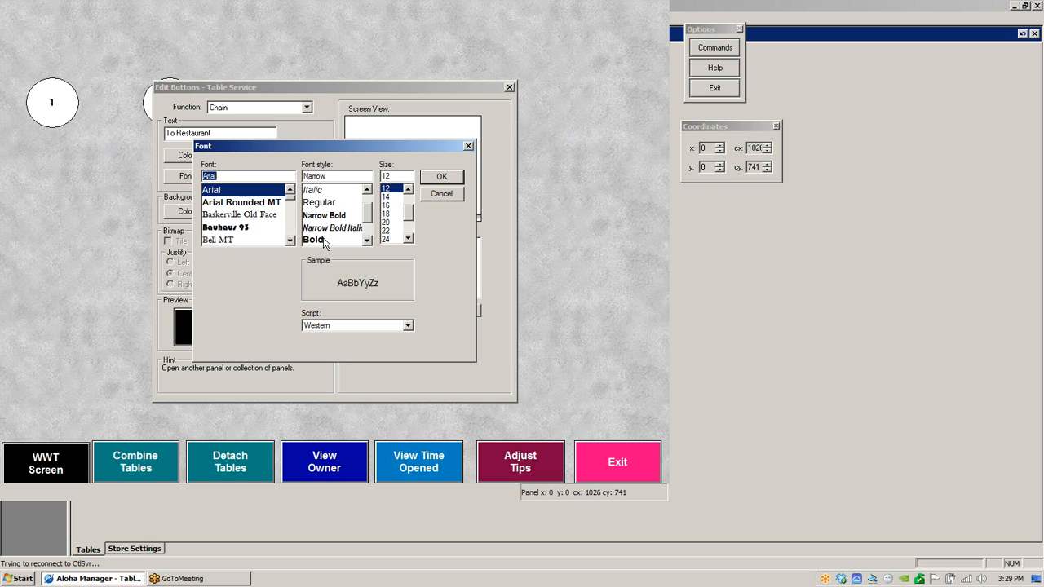
pyautogui.click(324, 242)
pyautogui.click(431, 177)
# - Set the button's text color to white
pyautogui.click(176, 155)
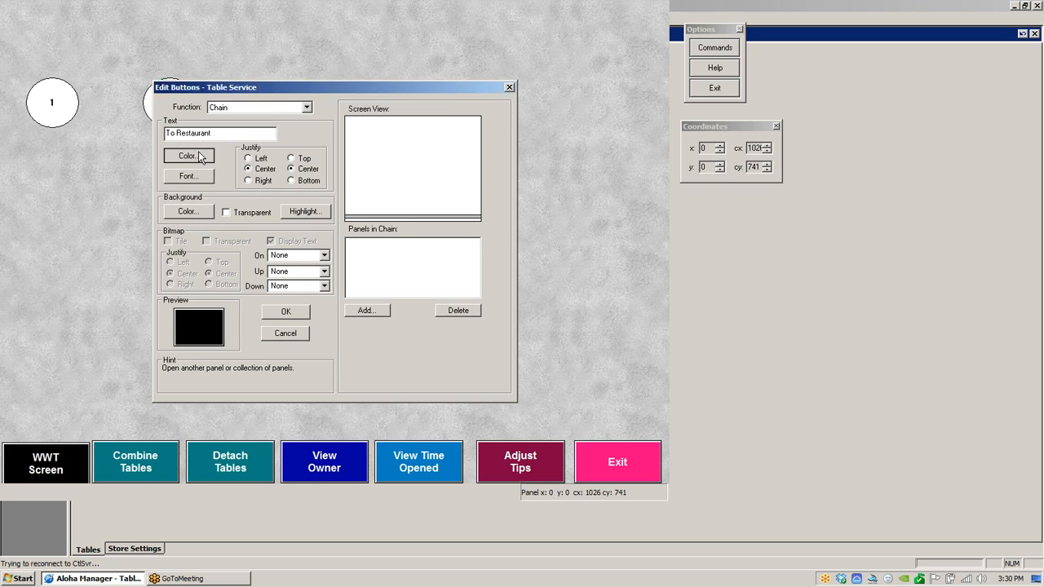
pyautogui.click(393, 243)
pyautogui.click(290, 332)
# - Add the Floor Plan panel to the button's chain and move the button to the panel's upper-right corner
pyautogui.click(365, 311)
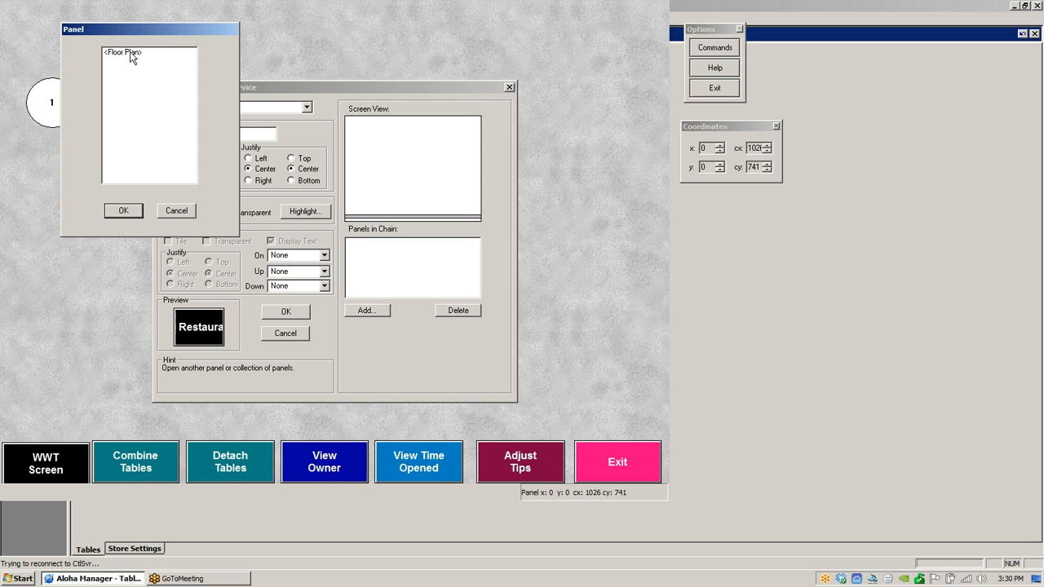
pyautogui.click(132, 54)
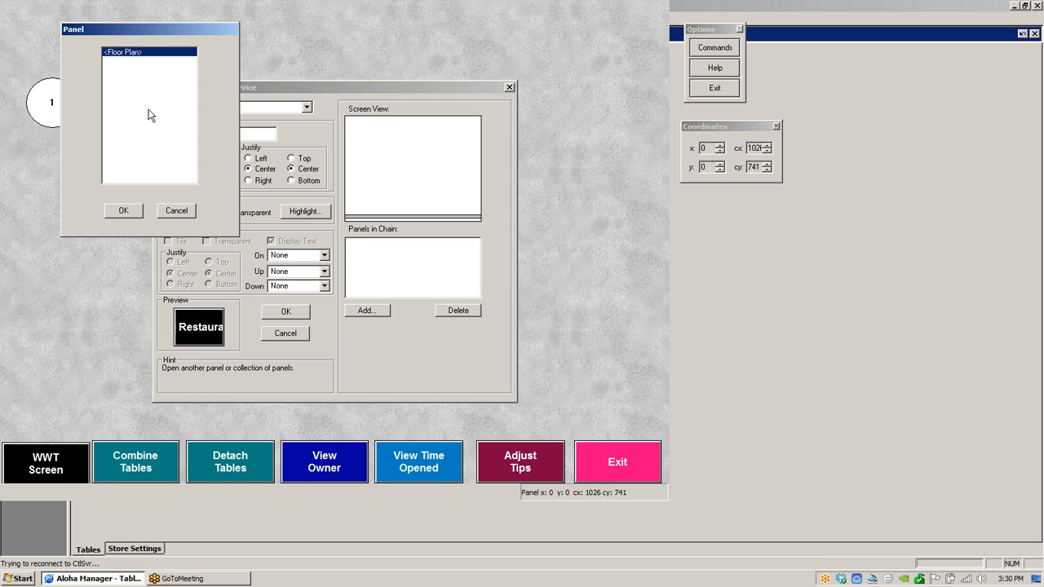
pyautogui.click(124, 211)
pyautogui.click(297, 315)
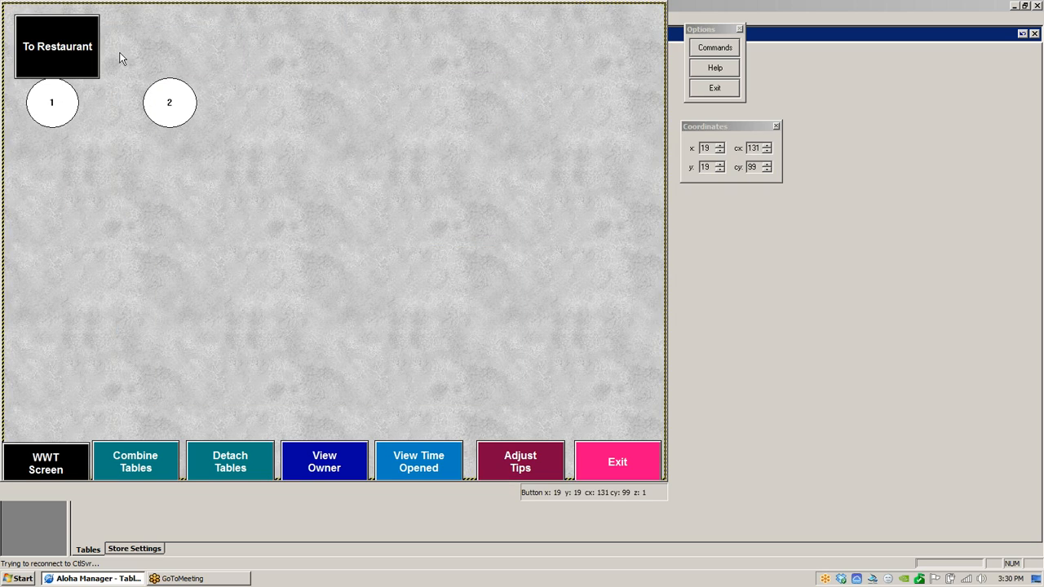
pyautogui.moveTo(69, 45); pyautogui.dragTo(585, 33)
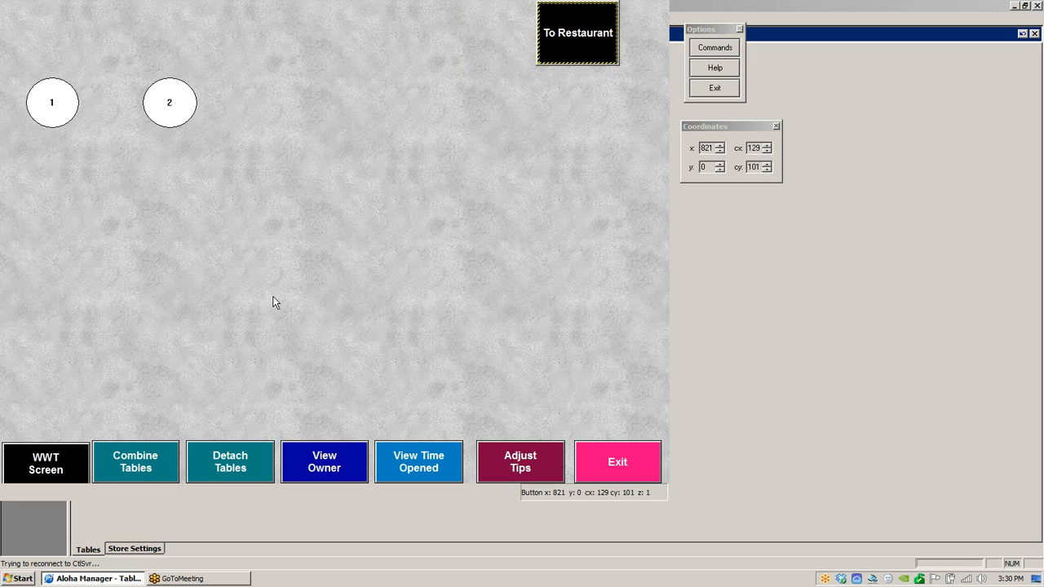
# - Mark the Patio panel as a template in its panel properties
pyautogui.rightClick(309, 243)
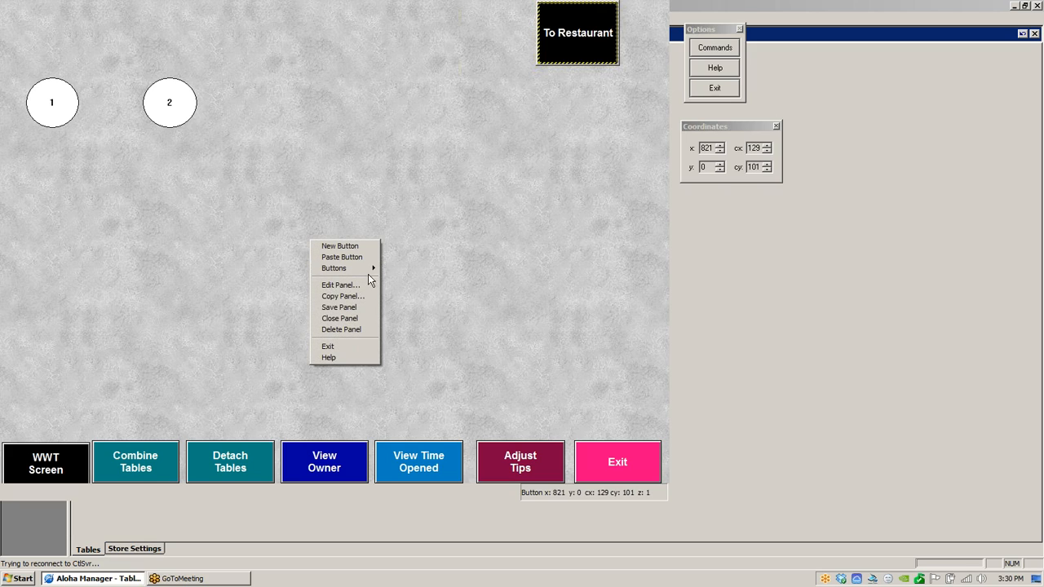
pyautogui.click(343, 285)
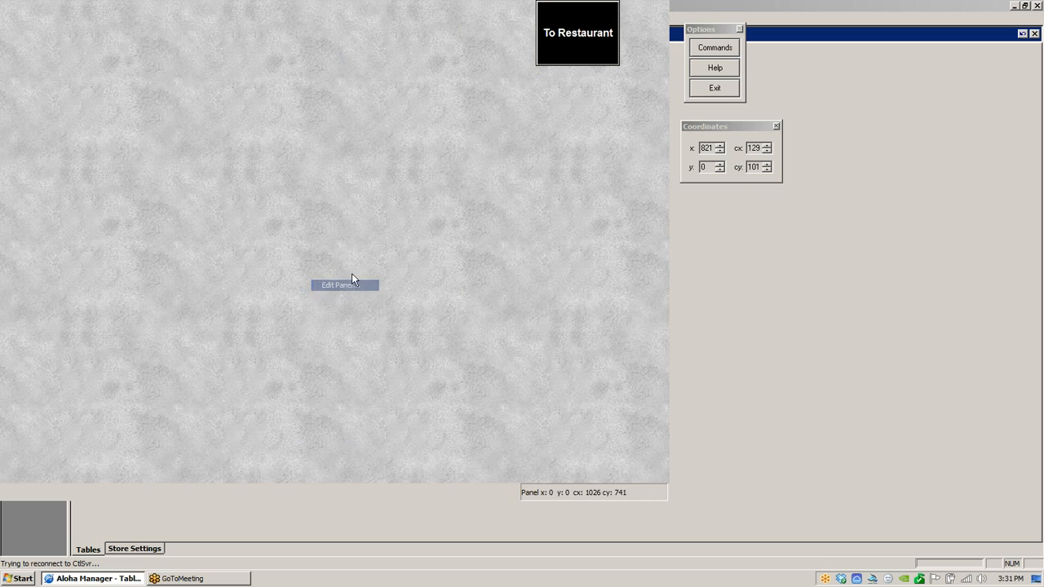
pyautogui.click(222, 116)
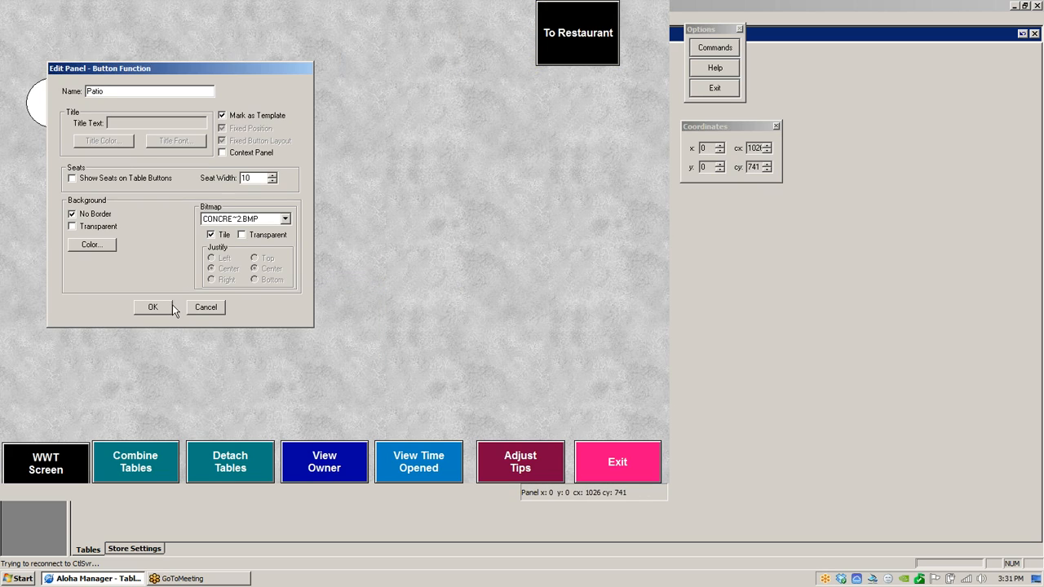
pyautogui.click(152, 308)
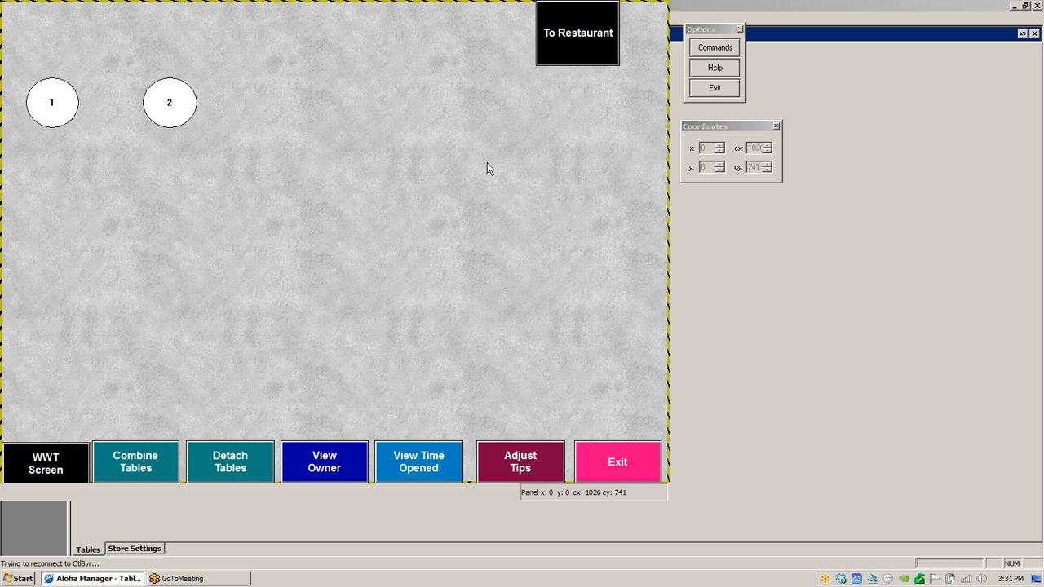
# - Exit the panel editor saving changes to the Patio panel, and cancel the reconnect prompt
pyautogui.click(716, 90)
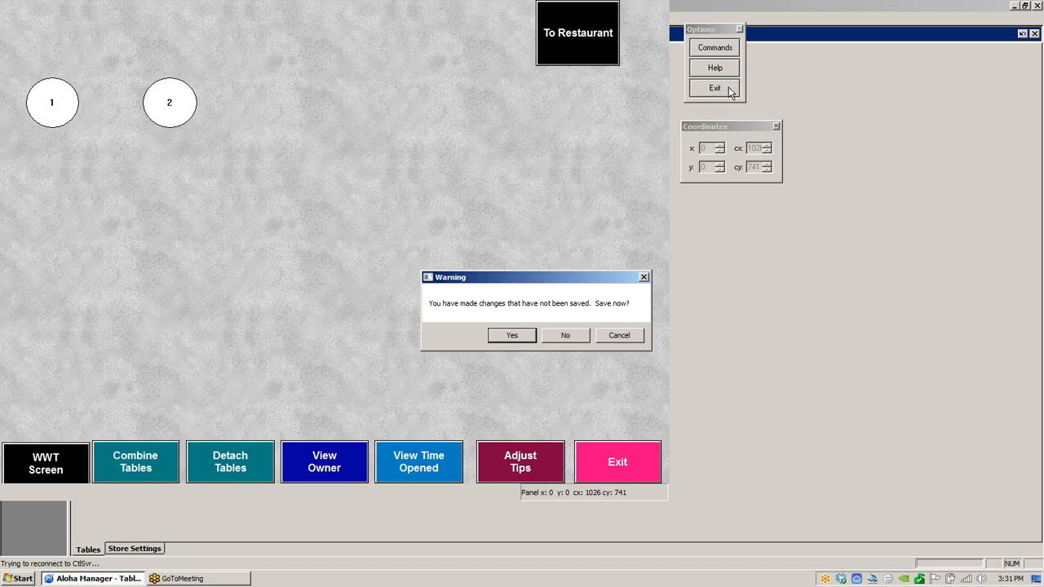
pyautogui.click(513, 335)
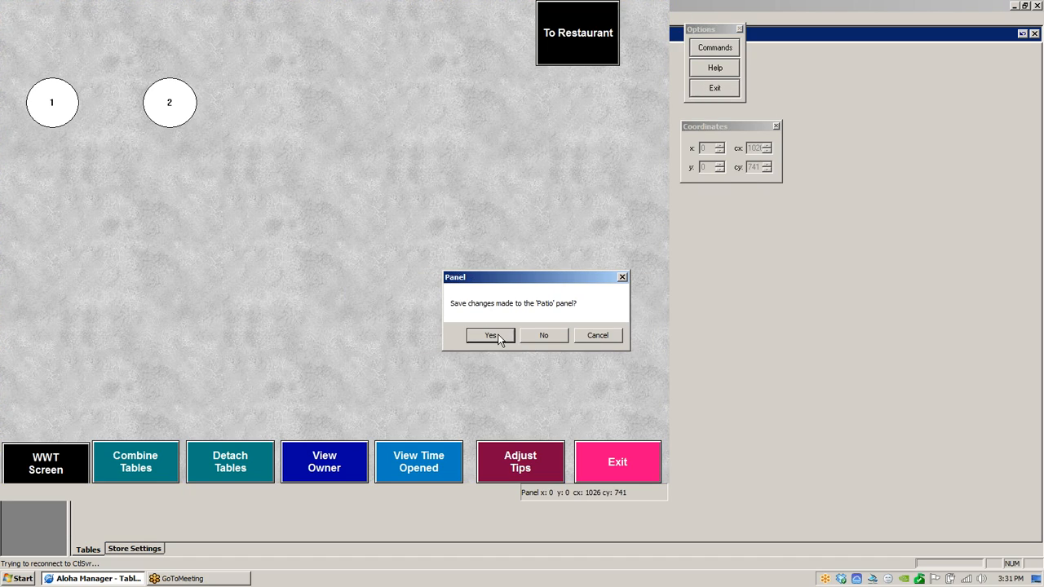
pyautogui.click(491, 336)
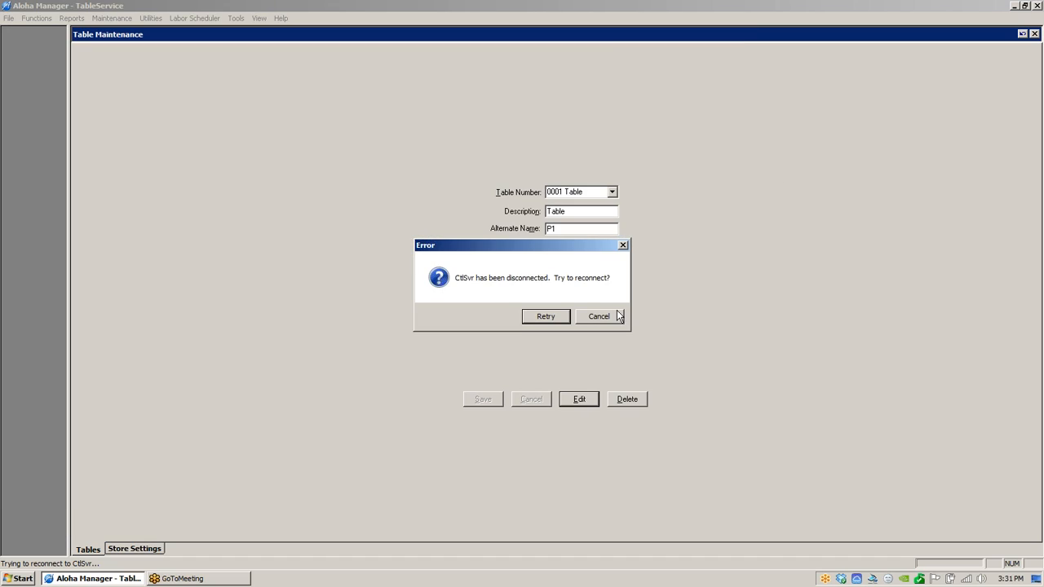
pyautogui.click(609, 316)
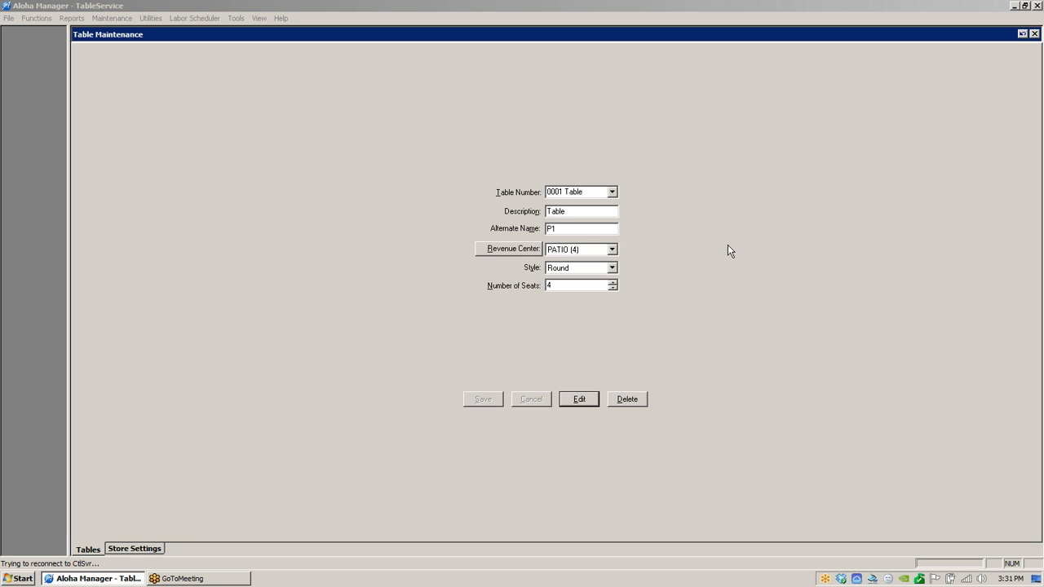
pyautogui.click(115, 19)
# - Force-close Aloha Manager in Windows Task Manager and relaunch Aloha Manager from the desktop
pyautogui.hotkey('ctrl', 'alt', 'Delete')
pyautogui.click(522, 367)
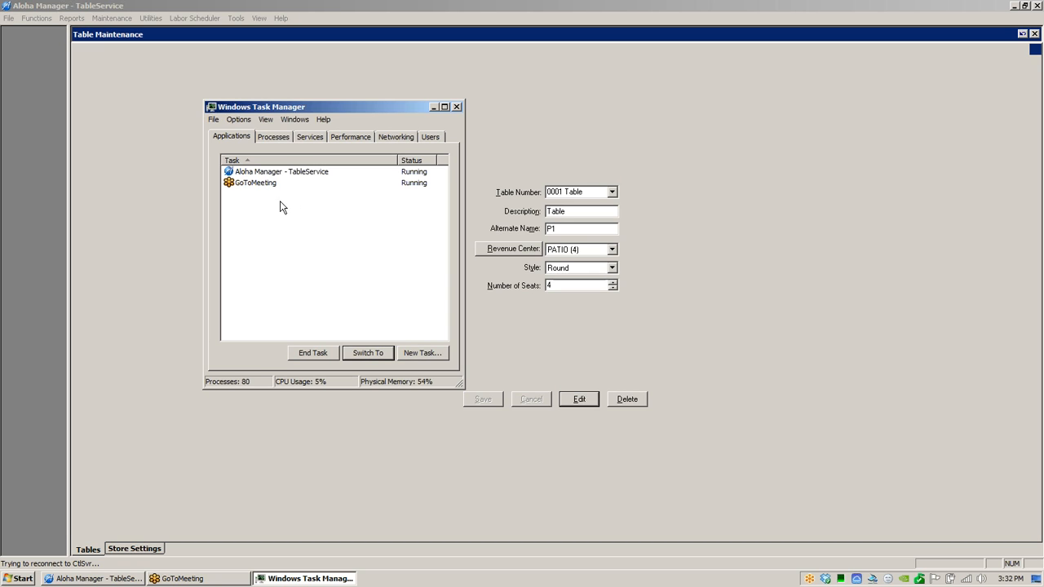
pyautogui.click(275, 173)
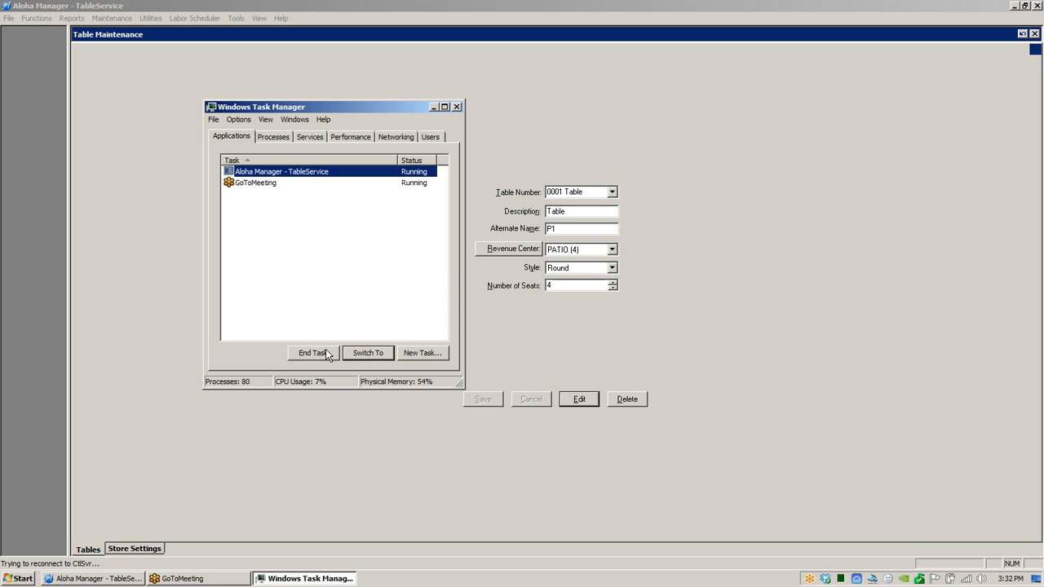
pyautogui.click(327, 353)
pyautogui.click(554, 349)
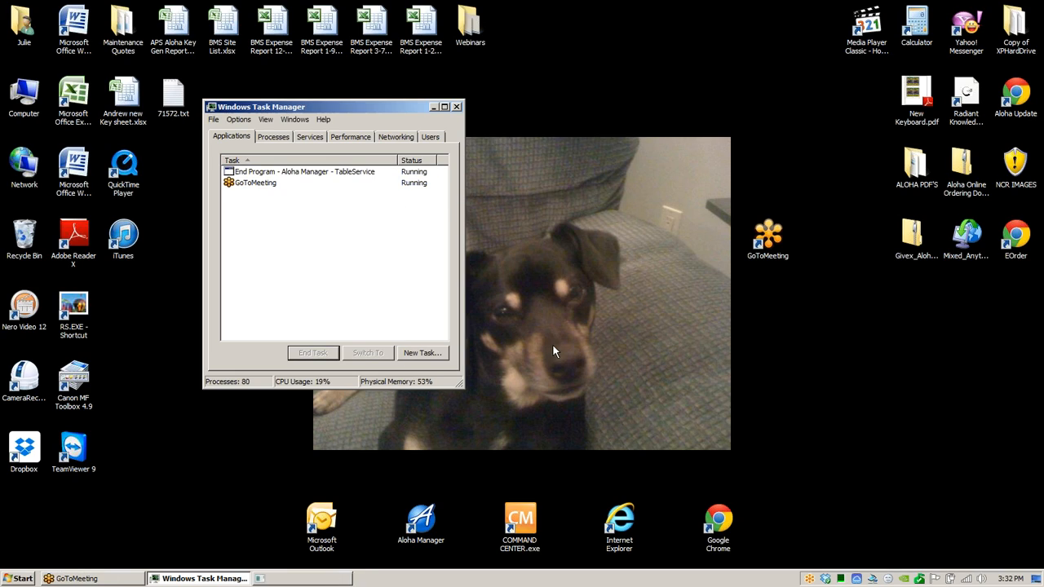
pyautogui.click(457, 107)
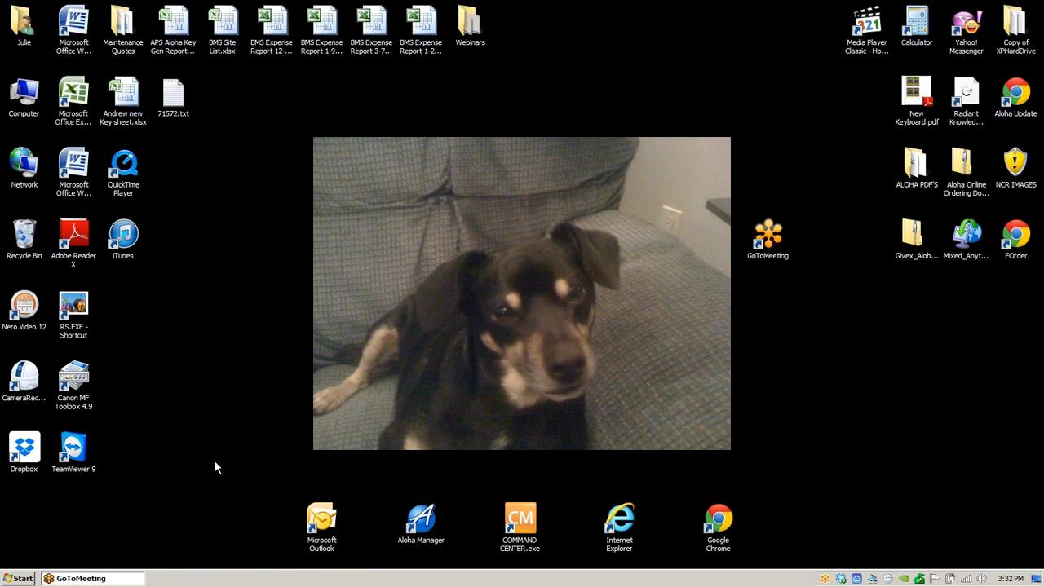
pyautogui.doubleClick(421, 522)
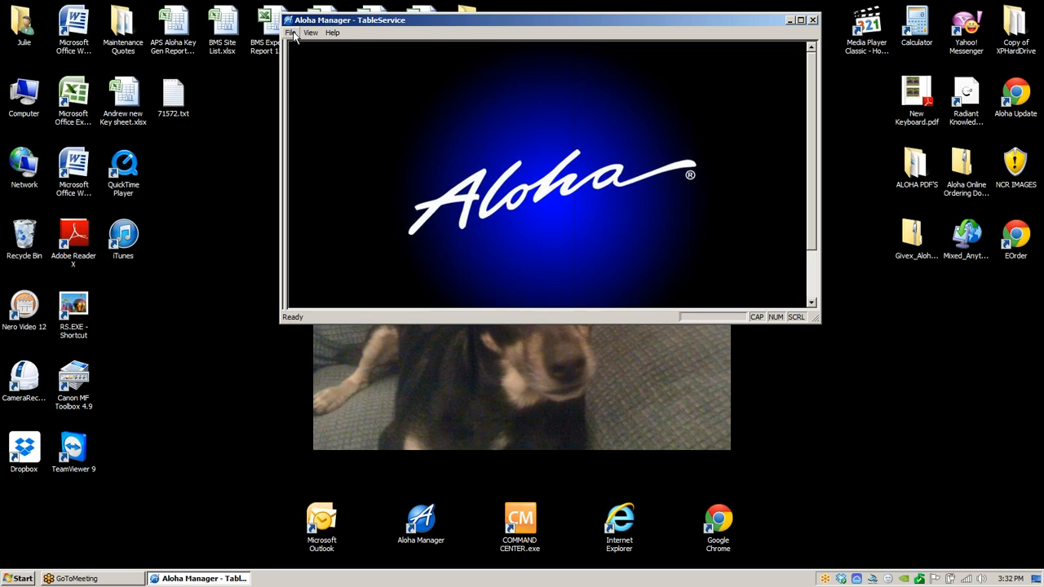
# - Dismiss the warning, start logging in, cancel the reconnect prompt, and log in with the user's login number
pyautogui.click(633, 202)
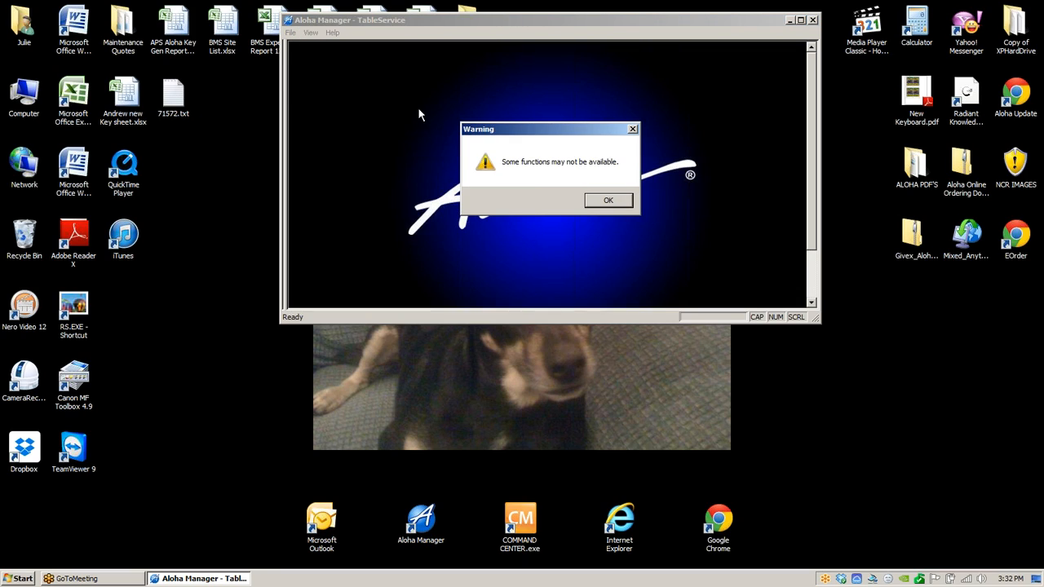
pyautogui.click(604, 201)
pyautogui.click(292, 33)
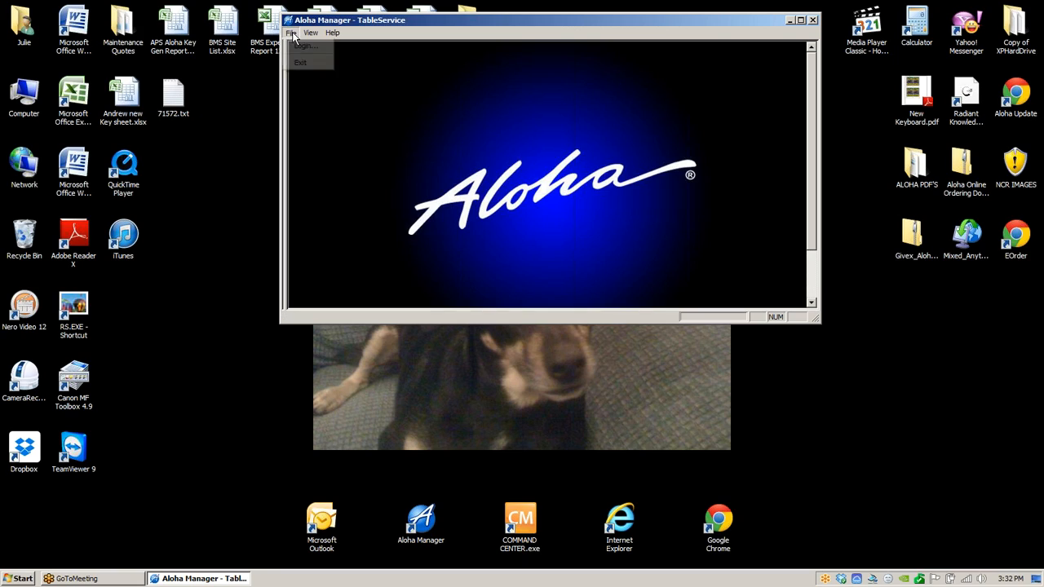
pyautogui.click(302, 47)
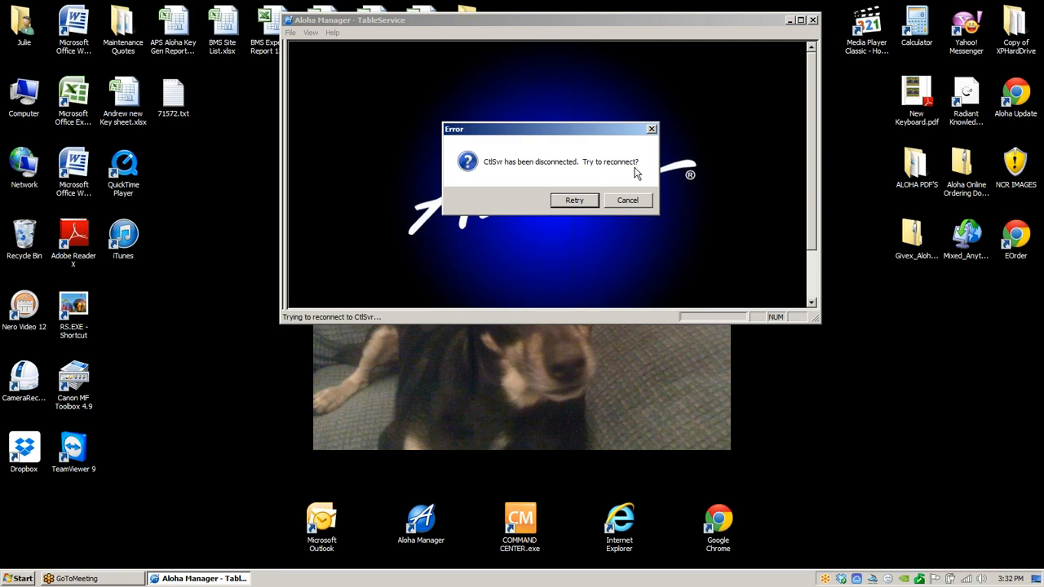
pyautogui.click(629, 201)
pyautogui.click(627, 202)
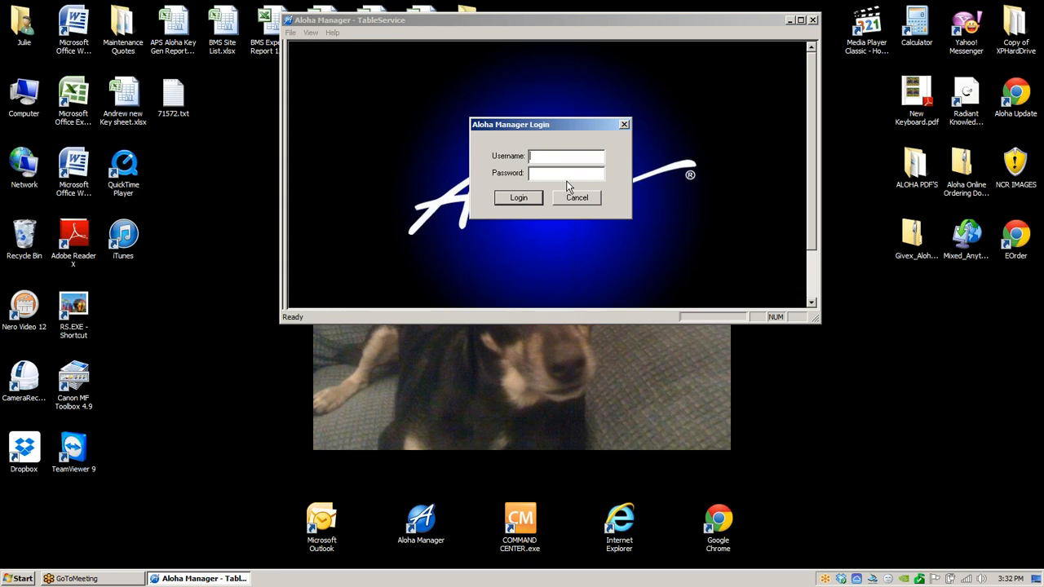
pyautogui.write('12')
pyautogui.press('Return')
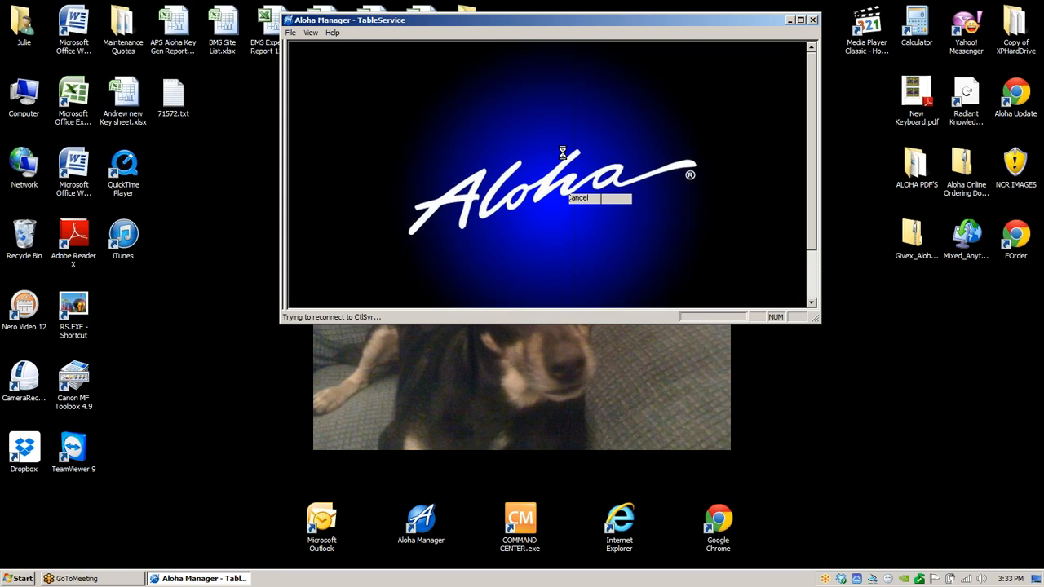
# - Maximize the Aloha Manager window and dismiss the functions warning
pyautogui.click(802, 19)
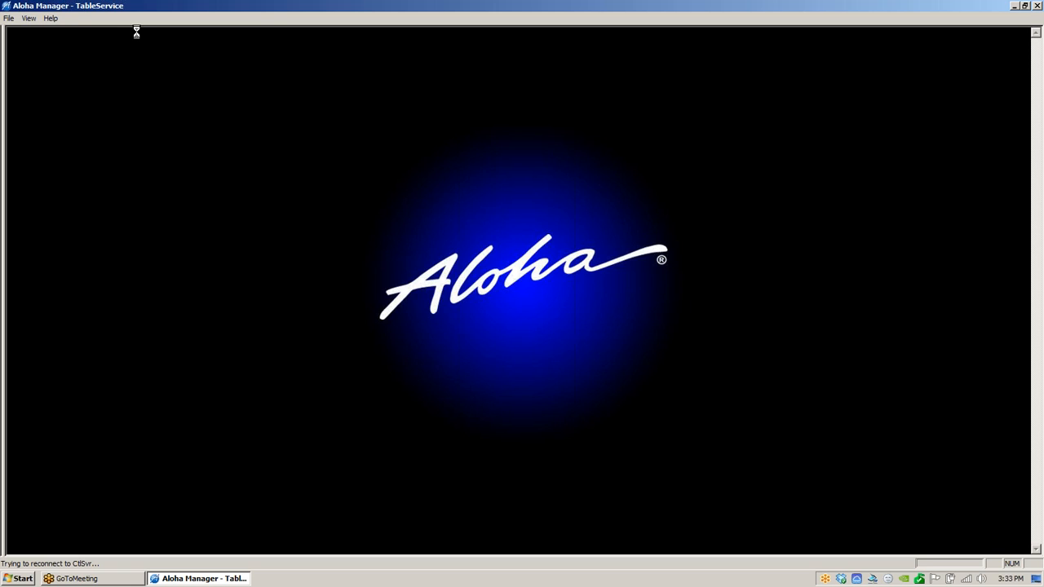
pyautogui.click(599, 315)
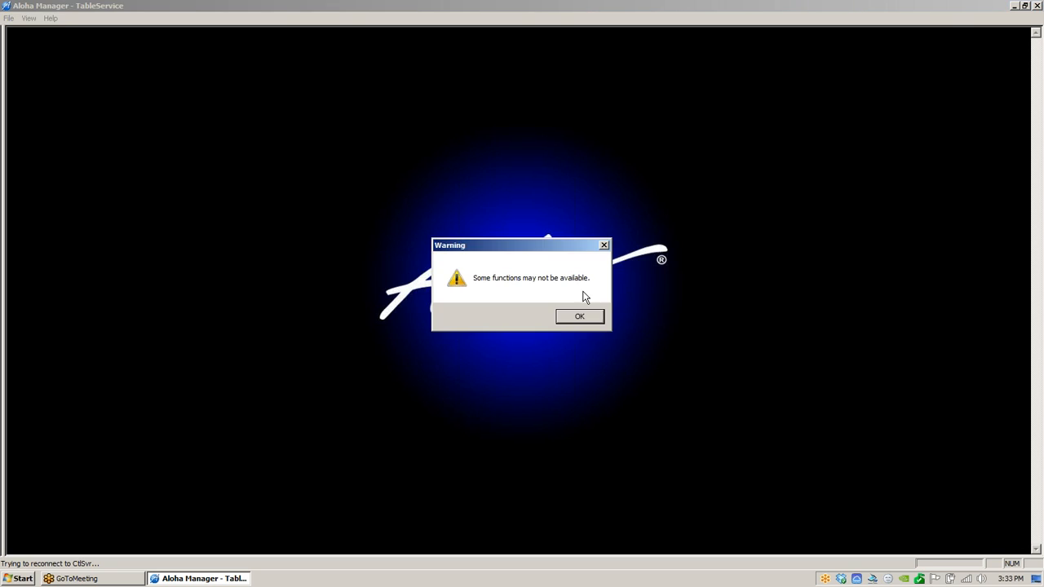
pyautogui.click(602, 316)
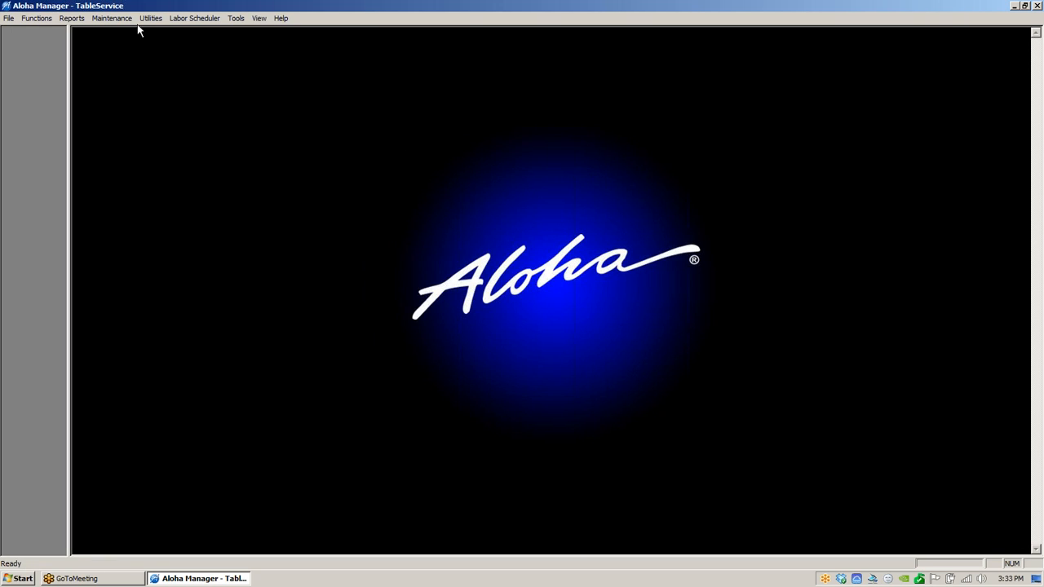
# - From the job codes' table service screen settings, add the Floor Plan panel to screen 0001 Server and save
pyautogui.click(118, 19)
pyautogui.moveTo(122, 33)
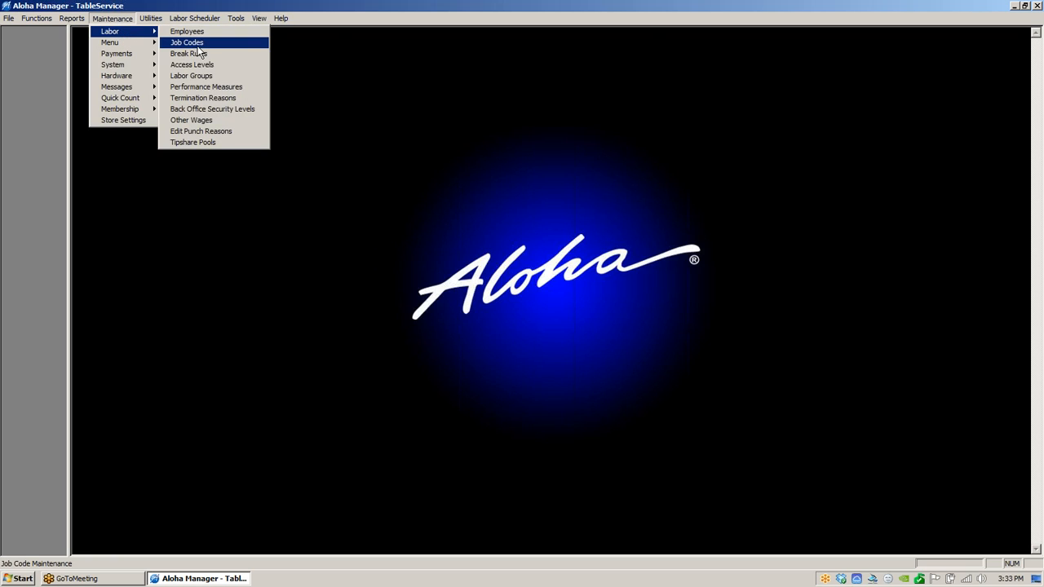
pyautogui.click(192, 43)
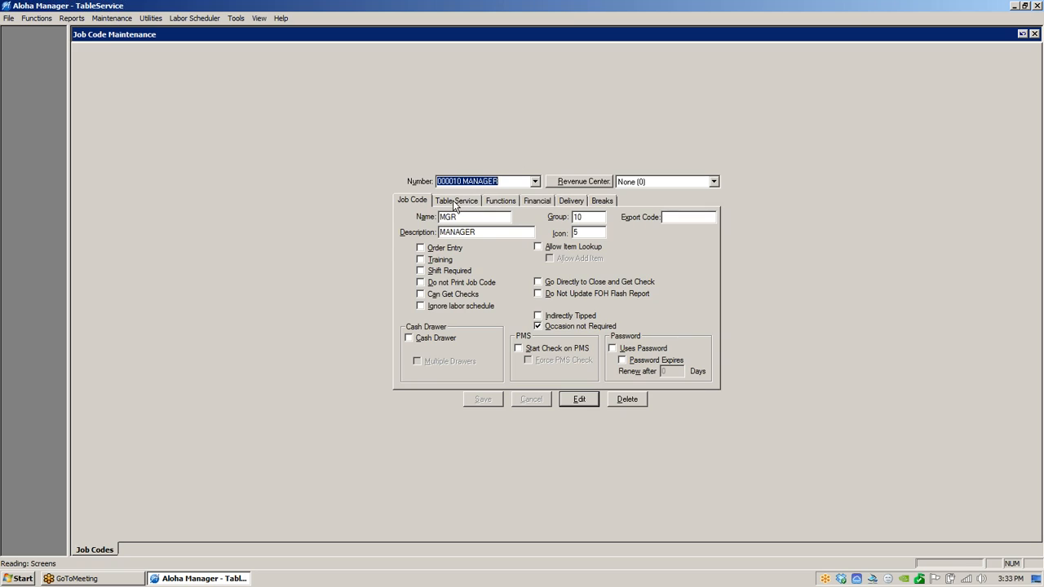
pyautogui.click(454, 202)
pyautogui.click(1039, 34)
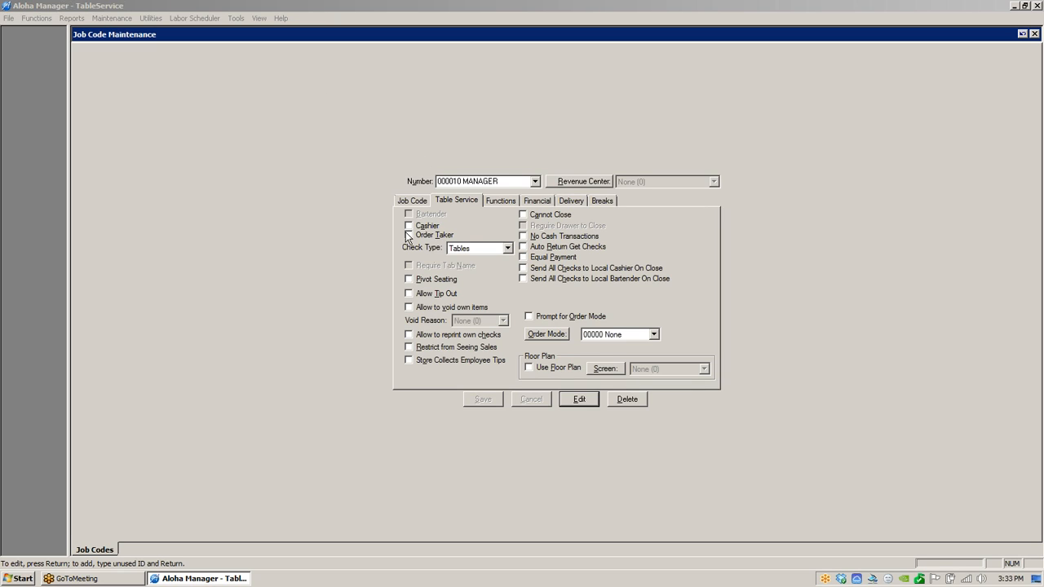
pyautogui.click(604, 370)
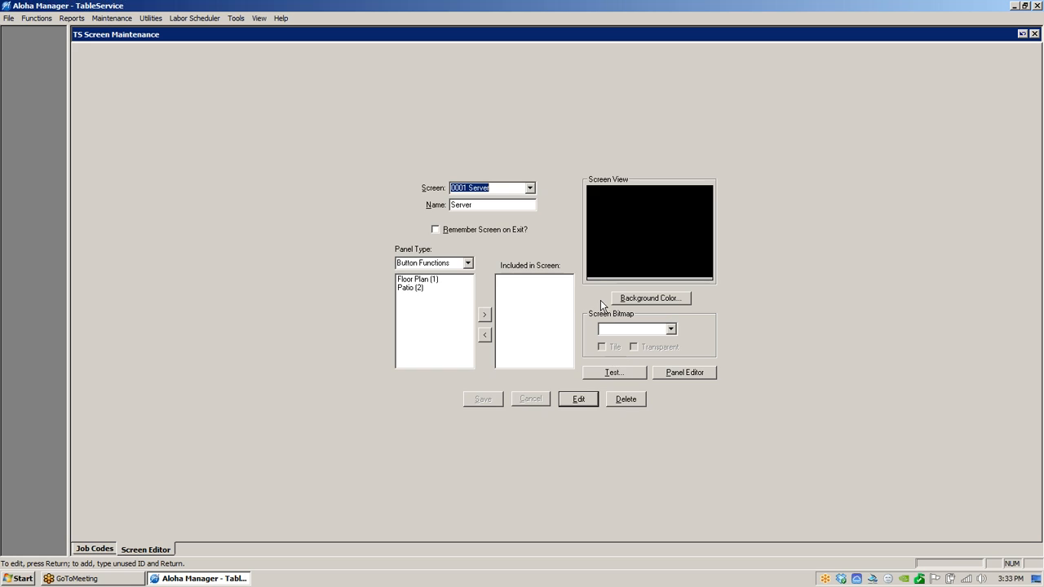
pyautogui.click(530, 188)
pyautogui.click(532, 145)
pyautogui.click(432, 281)
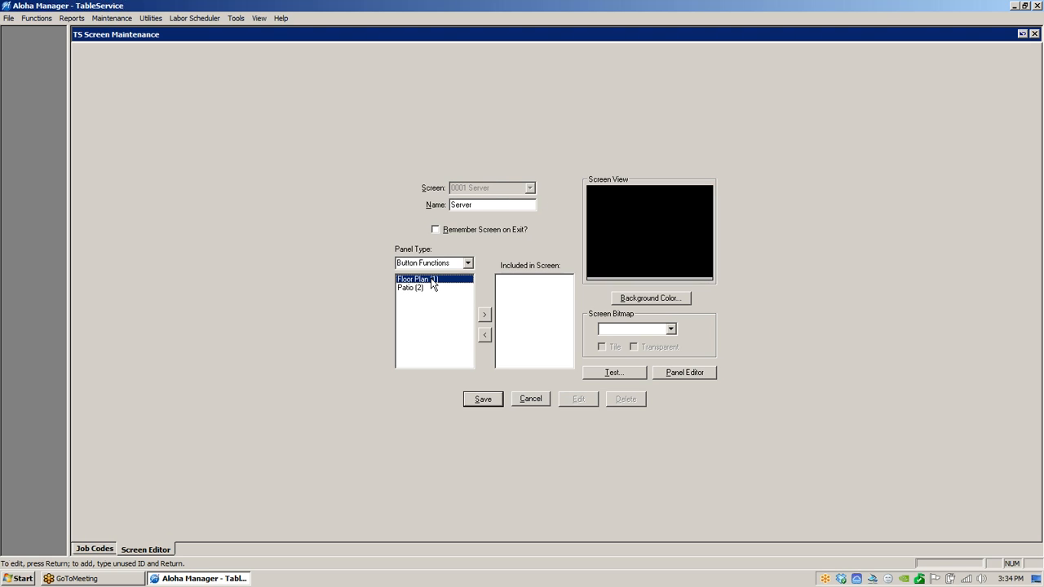
pyautogui.click(486, 316)
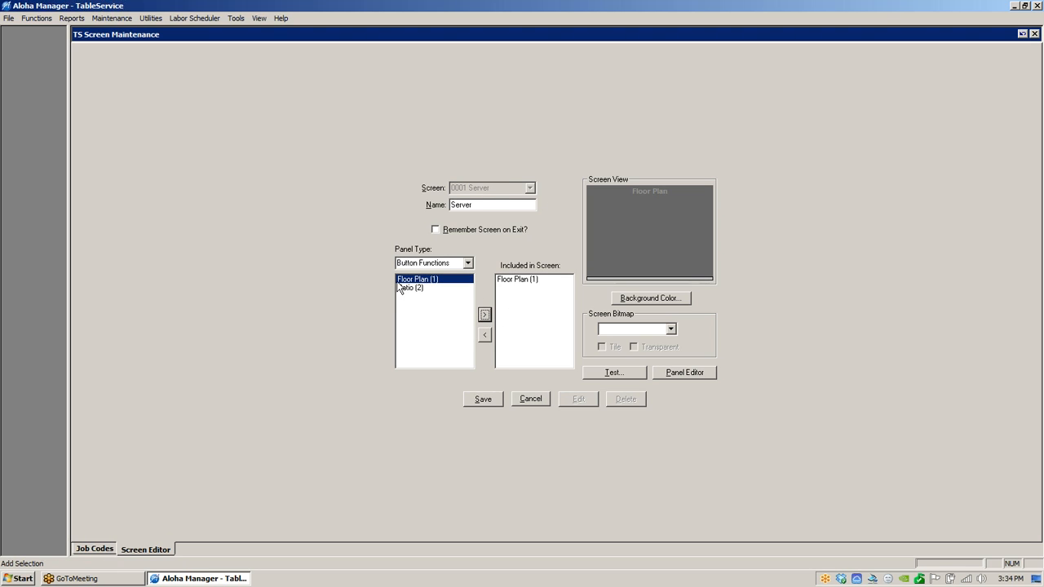
pyautogui.click(490, 400)
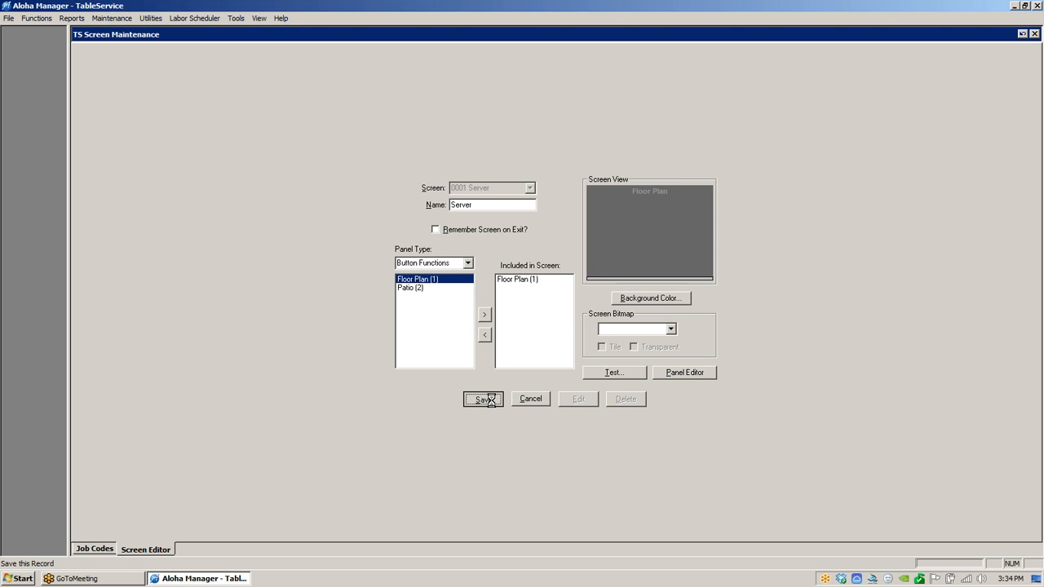
# - Create screen 0002 named Patio Server, include the Patio panel in it, and save
pyautogui.click(530, 188)
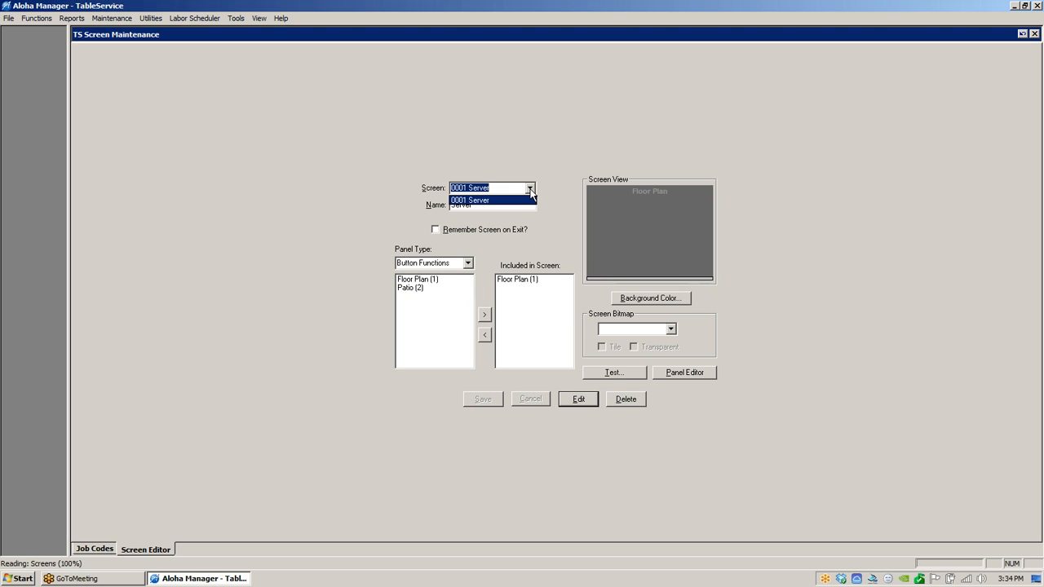
pyautogui.click(501, 201)
pyautogui.write('2')
pyautogui.press('Return')
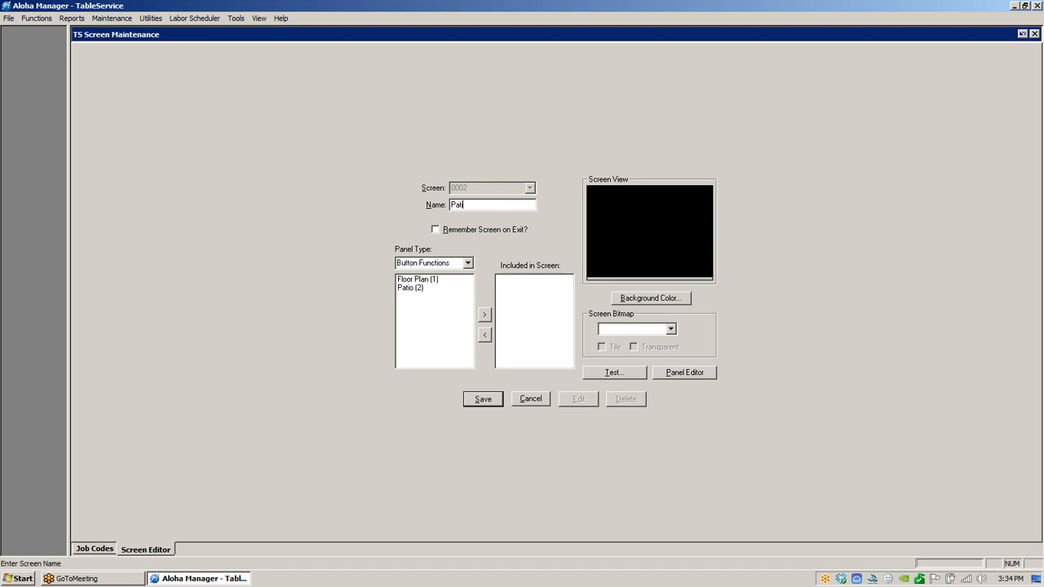
pyautogui.write('Patio Server')
pyautogui.click(422, 291)
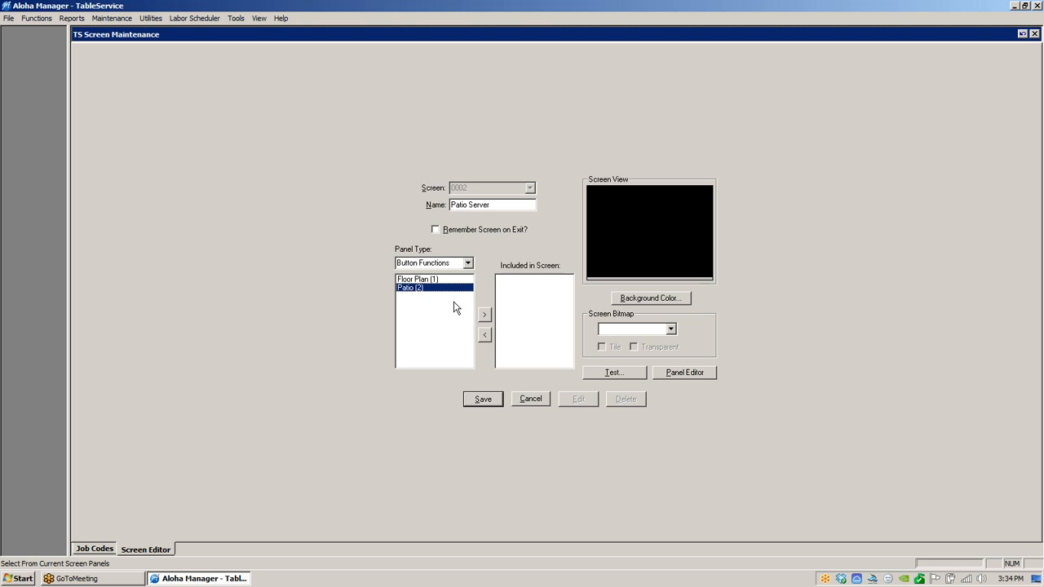
pyautogui.click(486, 315)
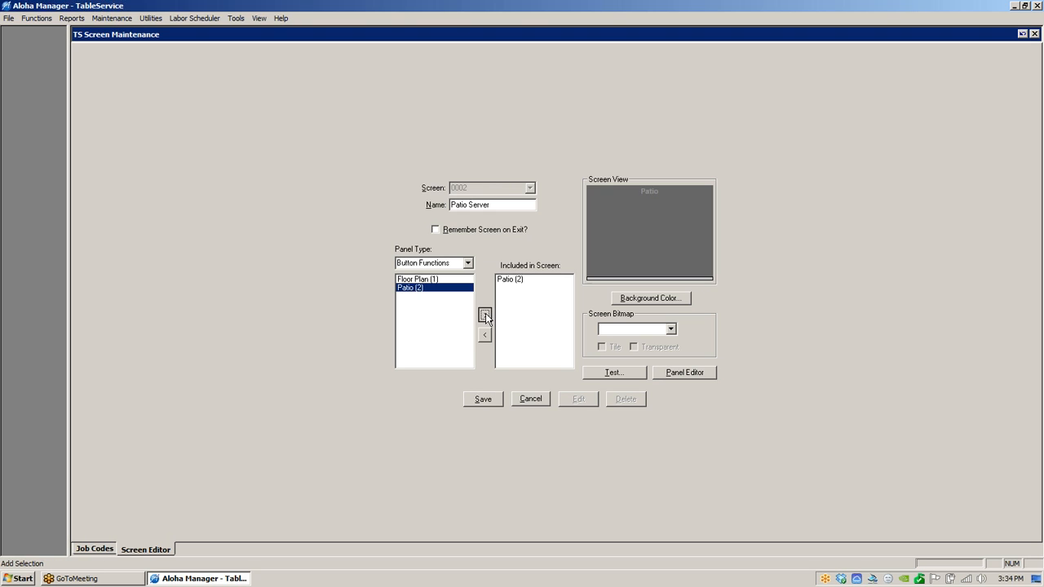
pyautogui.click(497, 398)
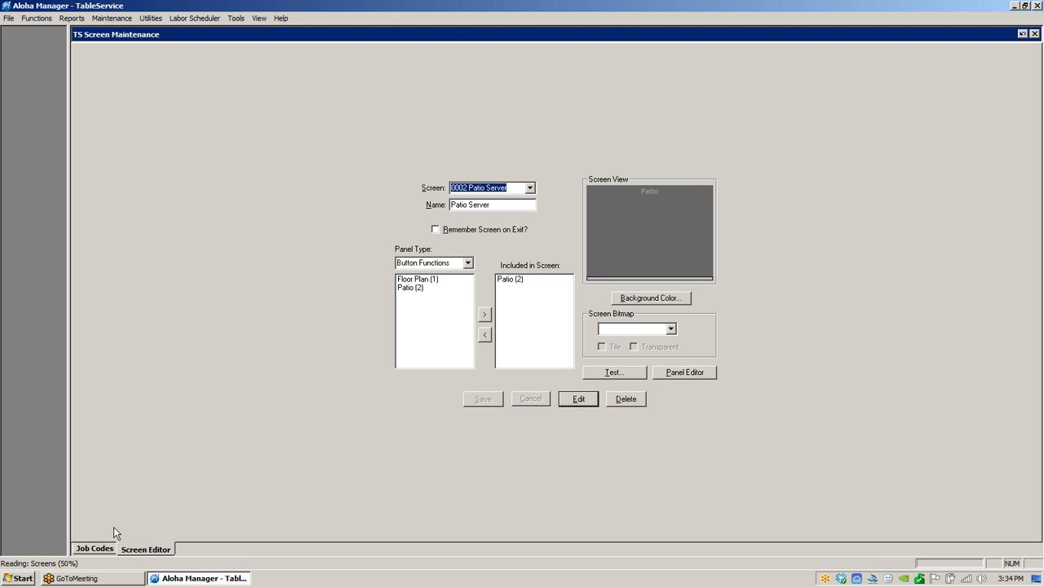
# - For the MANAGER job code, enable Use Floor Plan with screen 0001 Server and save
pyautogui.click(99, 552)
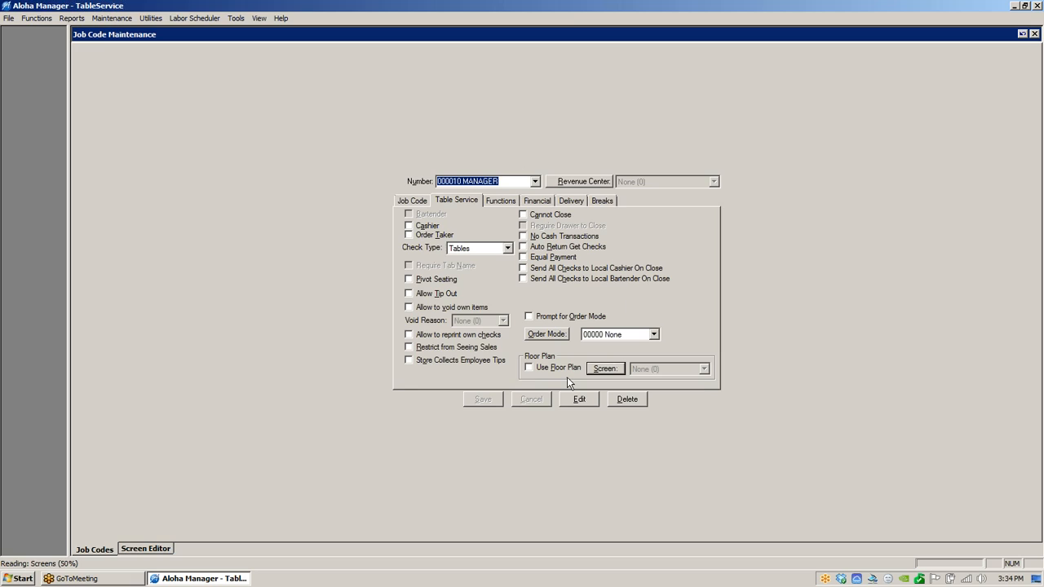
pyautogui.click(531, 367)
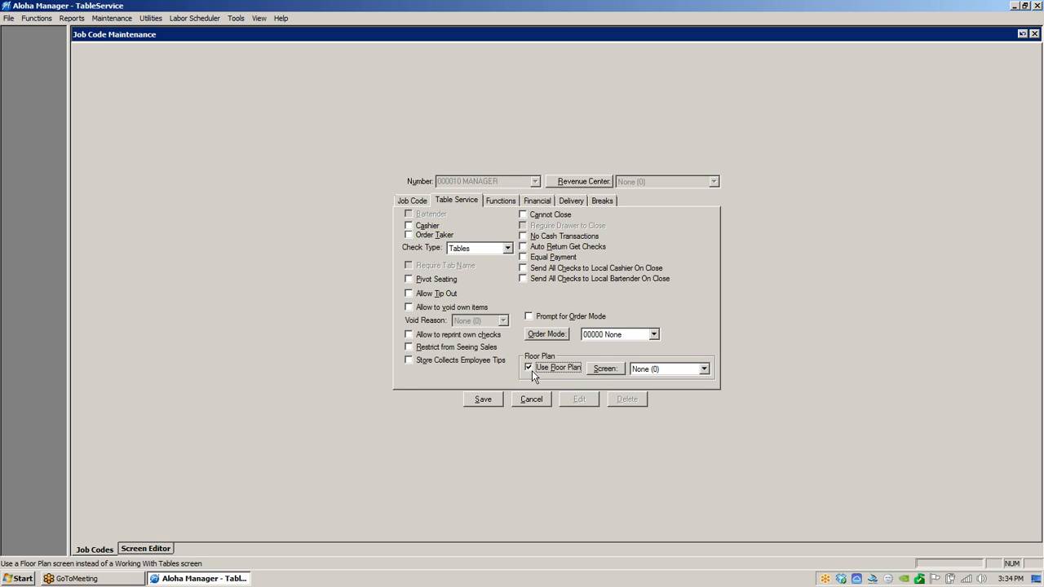
pyautogui.click(704, 368)
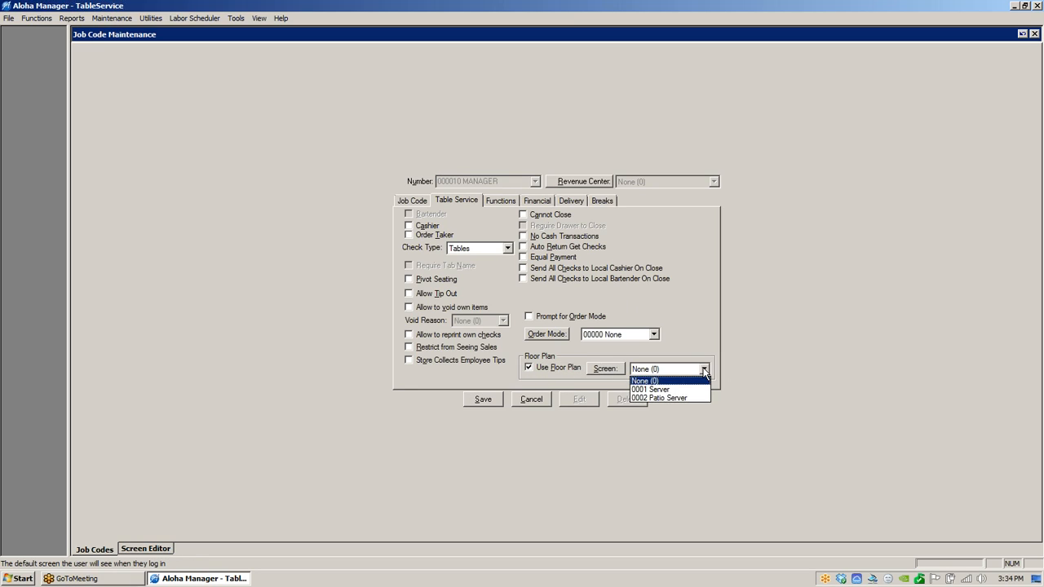
pyautogui.click(665, 390)
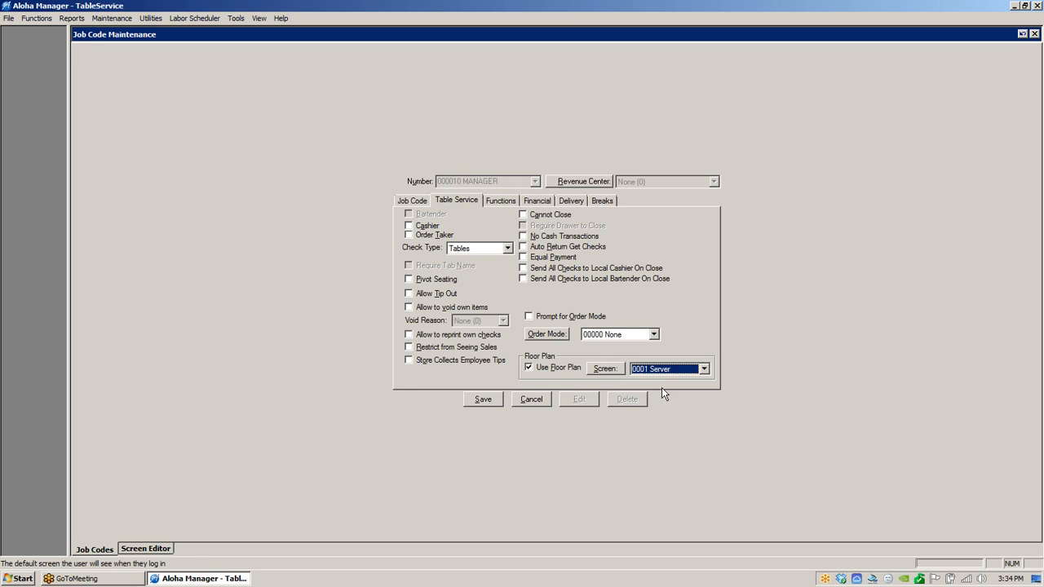
pyautogui.click(486, 398)
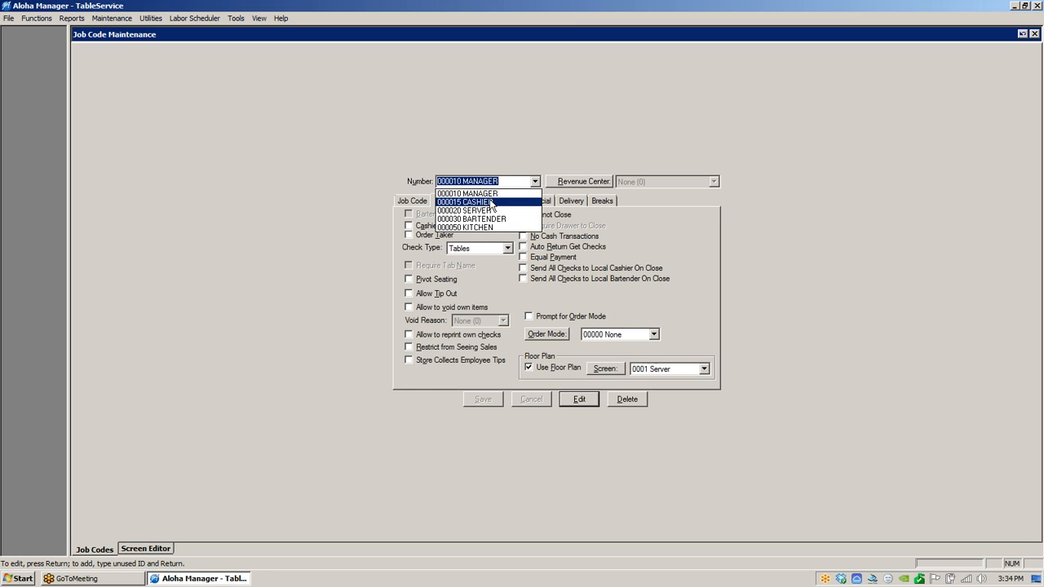
# - For the SERVER job code, enable Use Floor Plan with screen 0001 Server and save
pyautogui.click(489, 210)
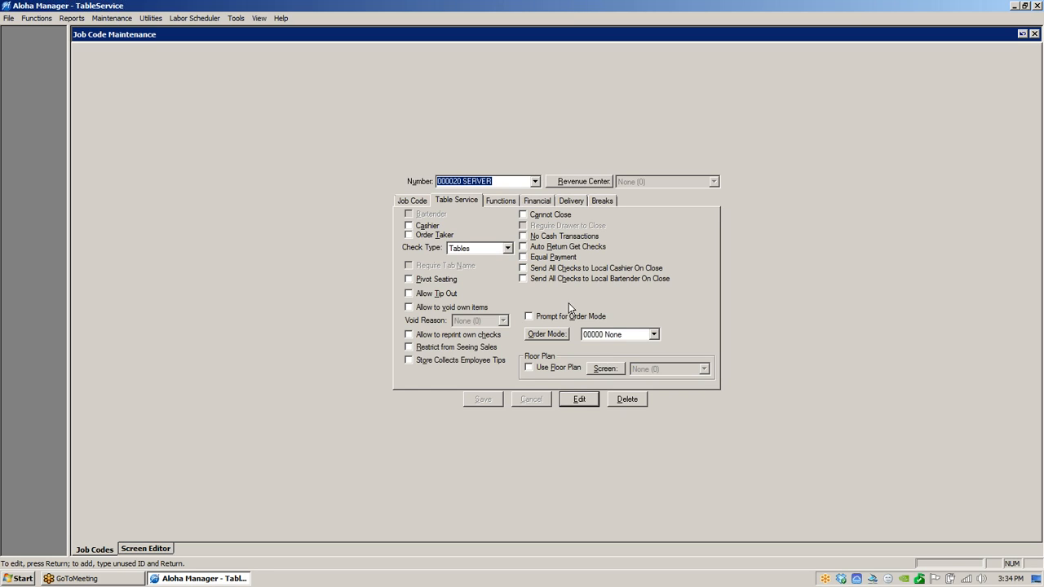
pyautogui.click(529, 368)
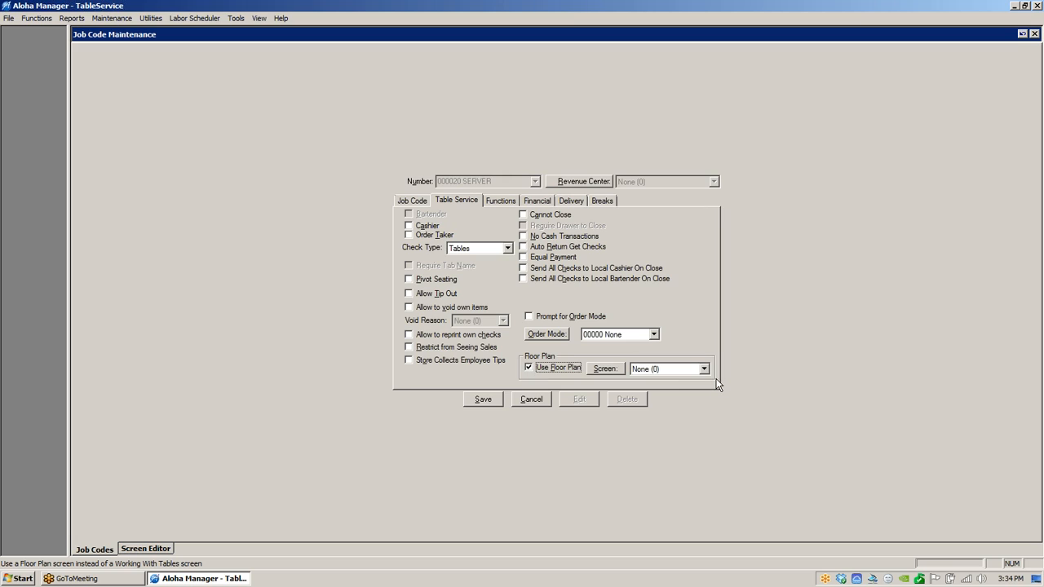
pyautogui.click(703, 369)
pyautogui.click(665, 387)
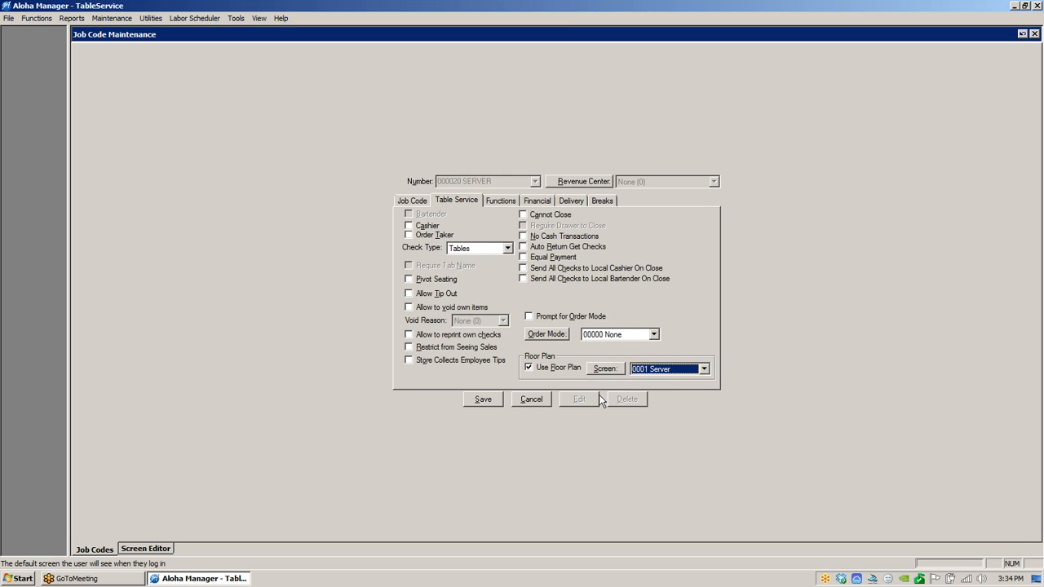
pyautogui.click(495, 401)
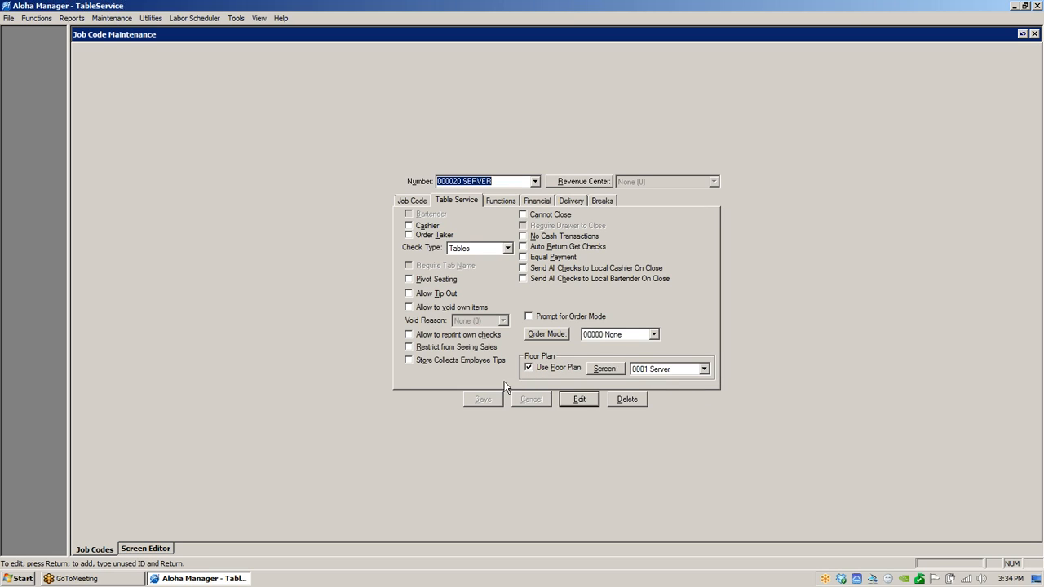
# - Open the existing Floor Plan panel in the screen editor
pyautogui.click(536, 181)
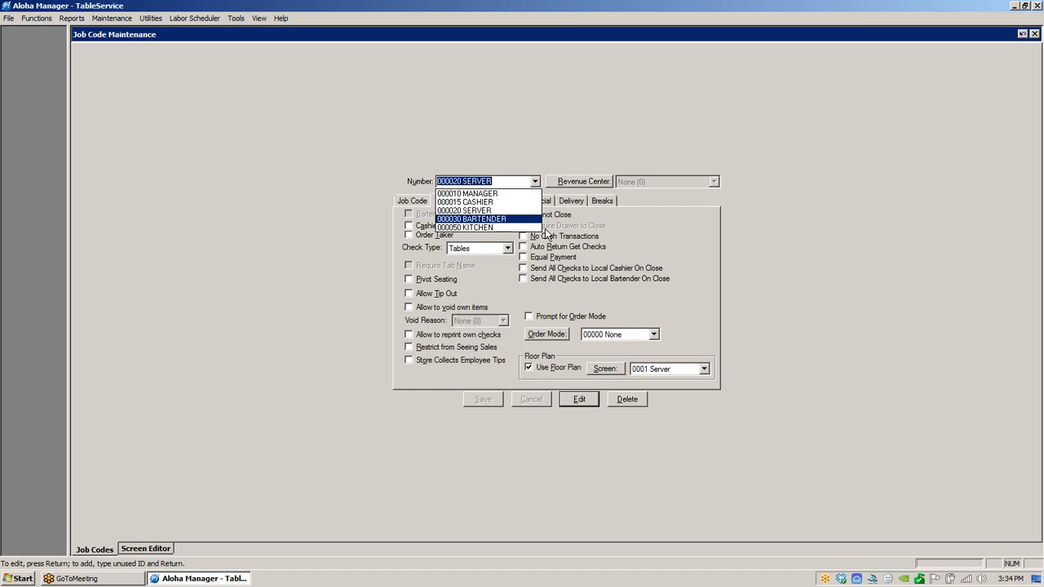
pyautogui.click(485, 194)
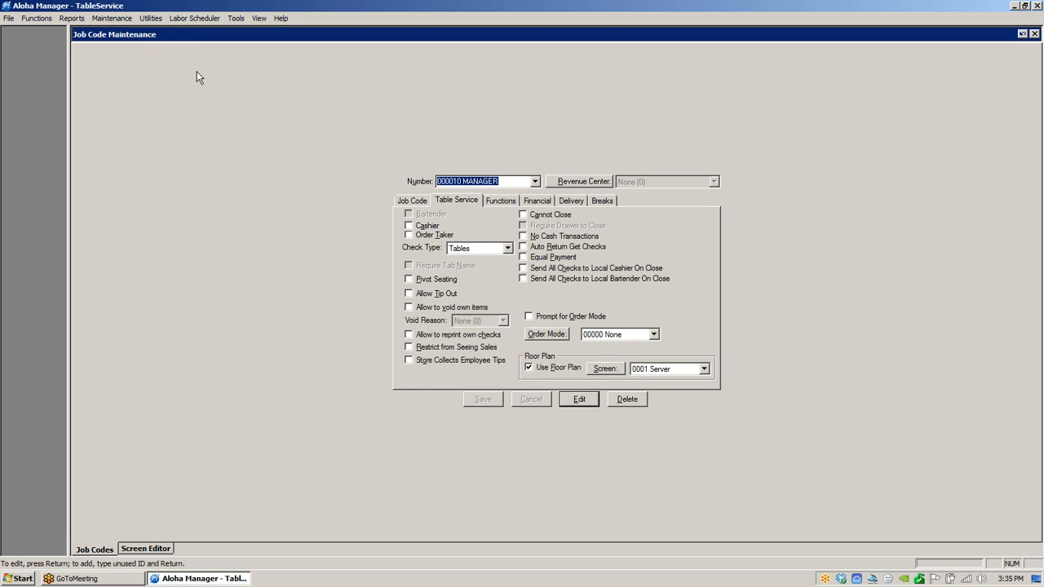
pyautogui.click(123, 19)
pyautogui.moveTo(128, 44)
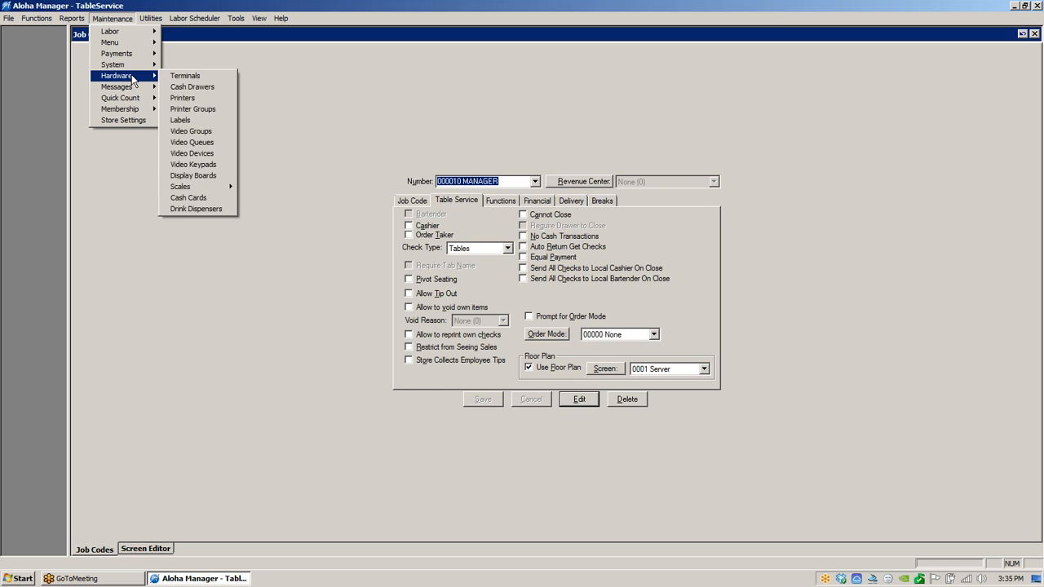
pyautogui.moveTo(131, 65)
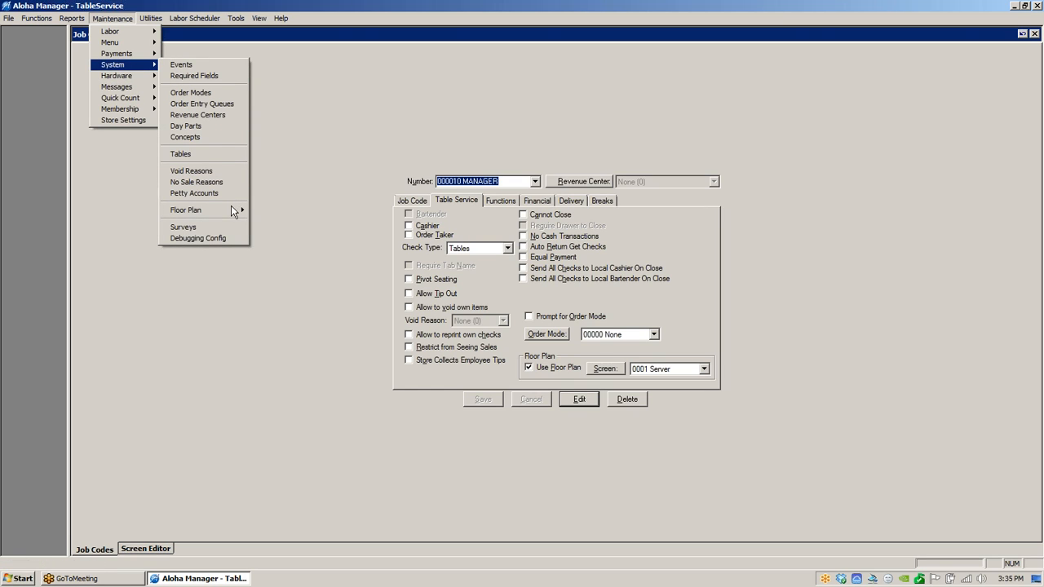
pyautogui.moveTo(233, 210)
pyautogui.click(277, 211)
pyautogui.click(526, 323)
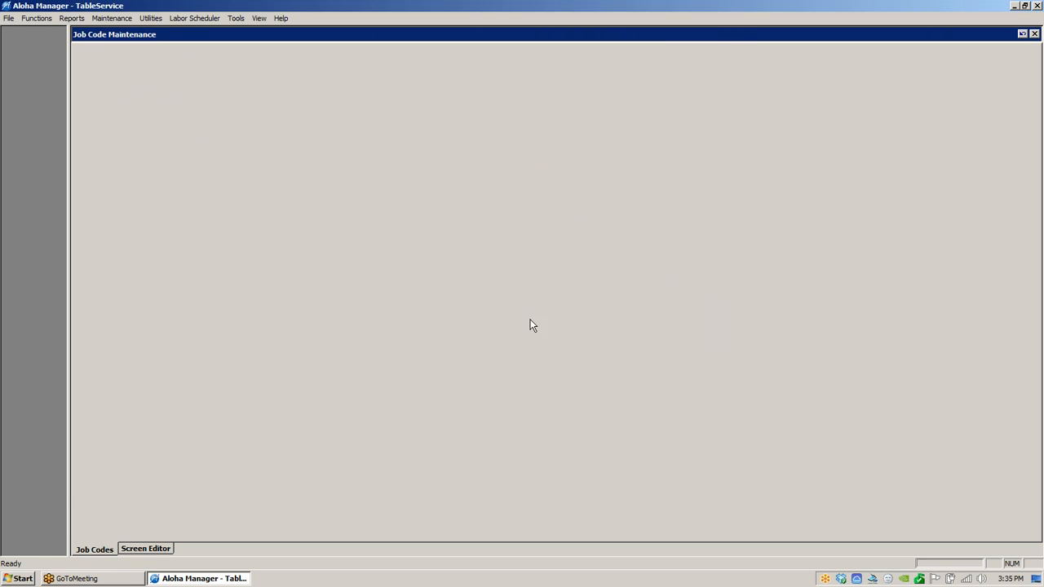
pyautogui.rightClick(279, 147)
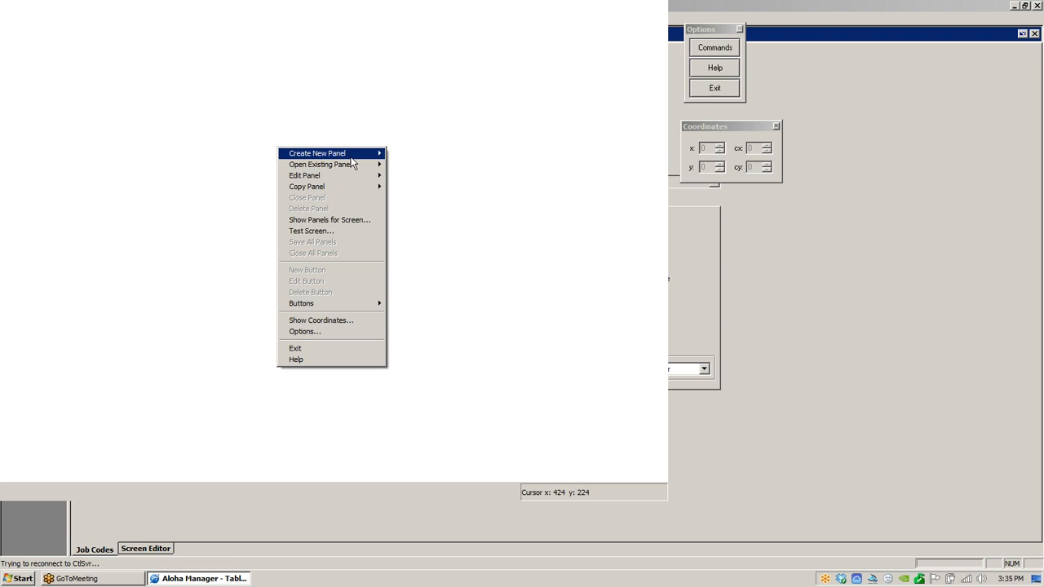
pyautogui.moveTo(363, 164)
pyautogui.click(400, 162)
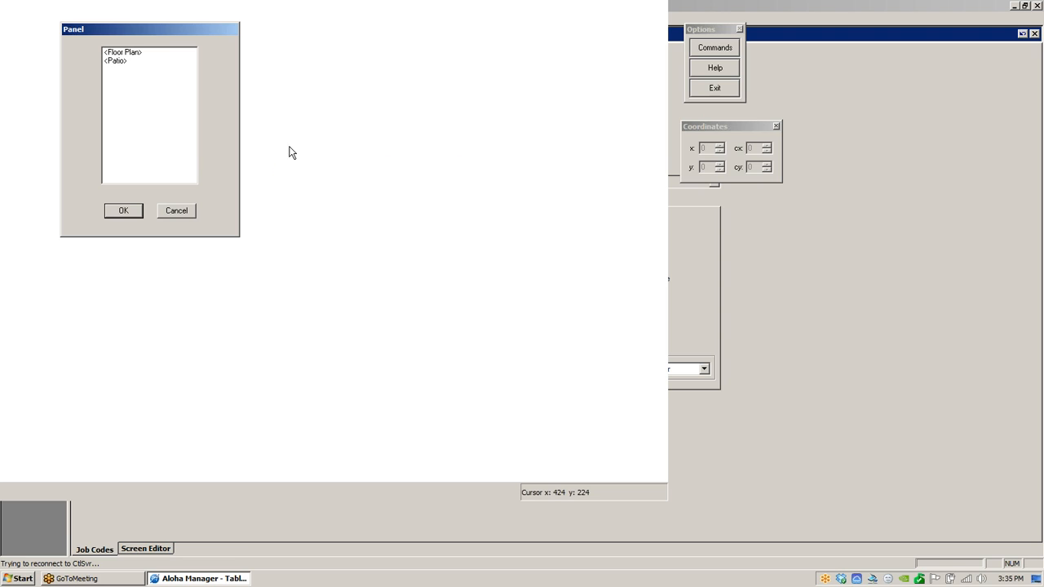
pyautogui.click(125, 53)
pyautogui.click(122, 211)
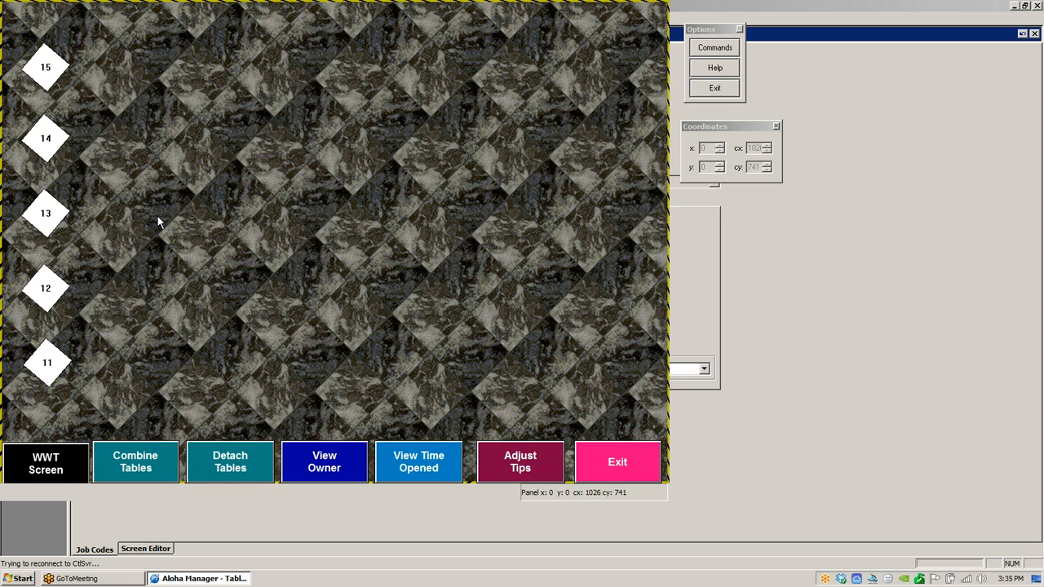
# - Enable Show Seats on Table Buttons in the Floor Plan panel's properties and reconnect to the server
pyautogui.rightClick(331, 205)
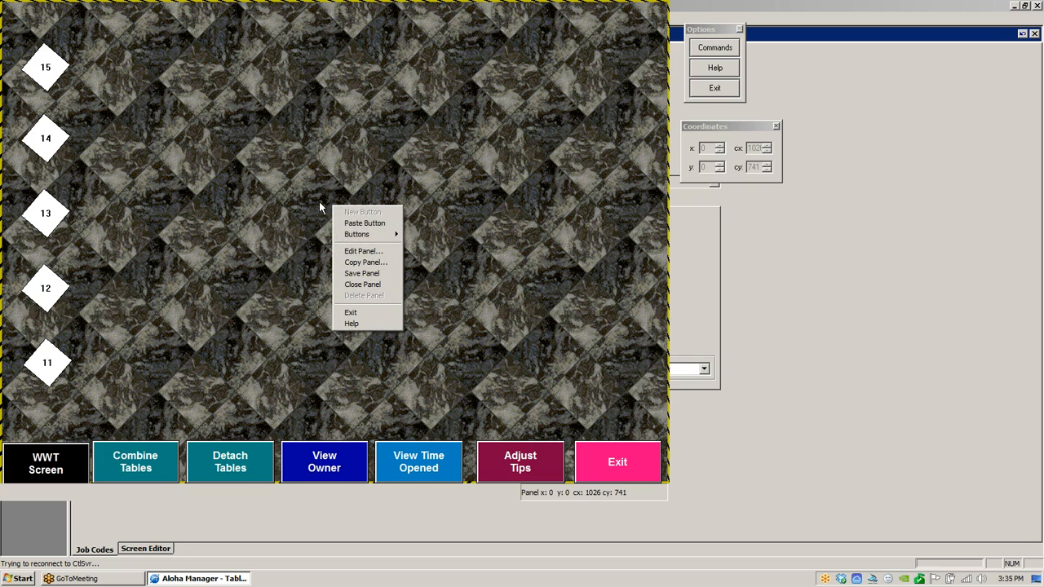
pyautogui.click(371, 252)
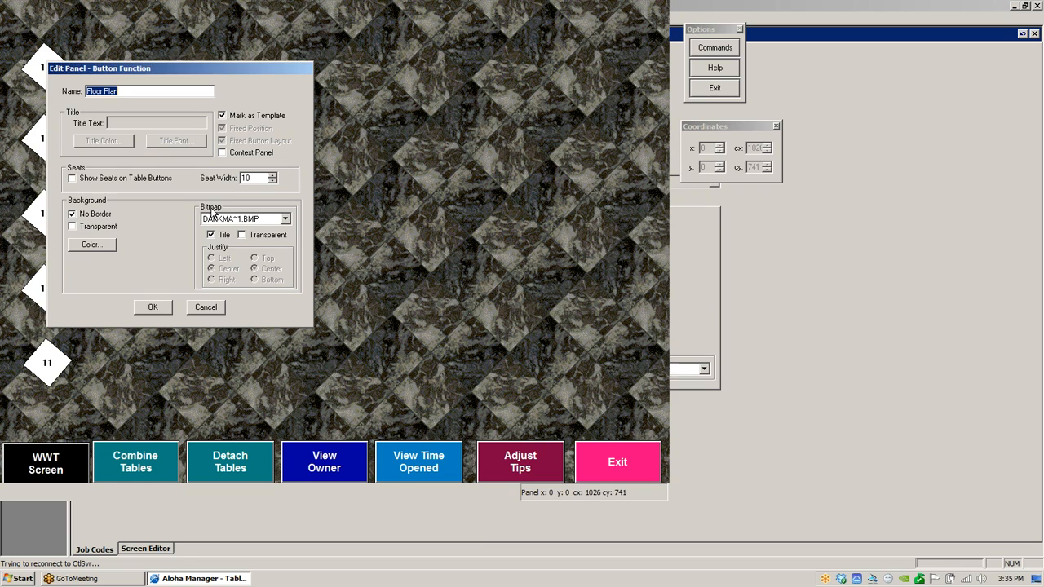
pyautogui.click(75, 178)
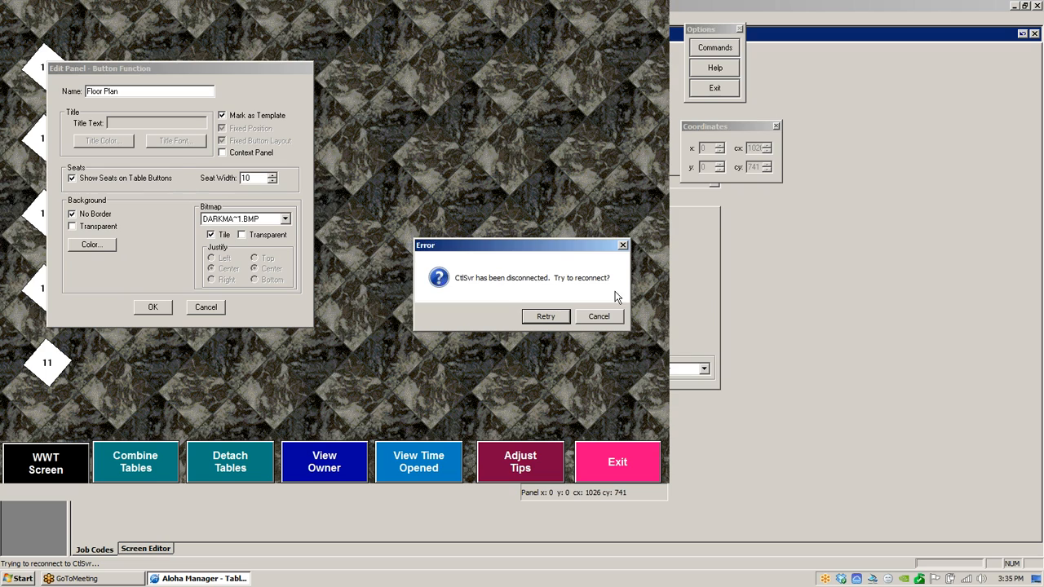
pyautogui.click(607, 316)
pyautogui.click(571, 312)
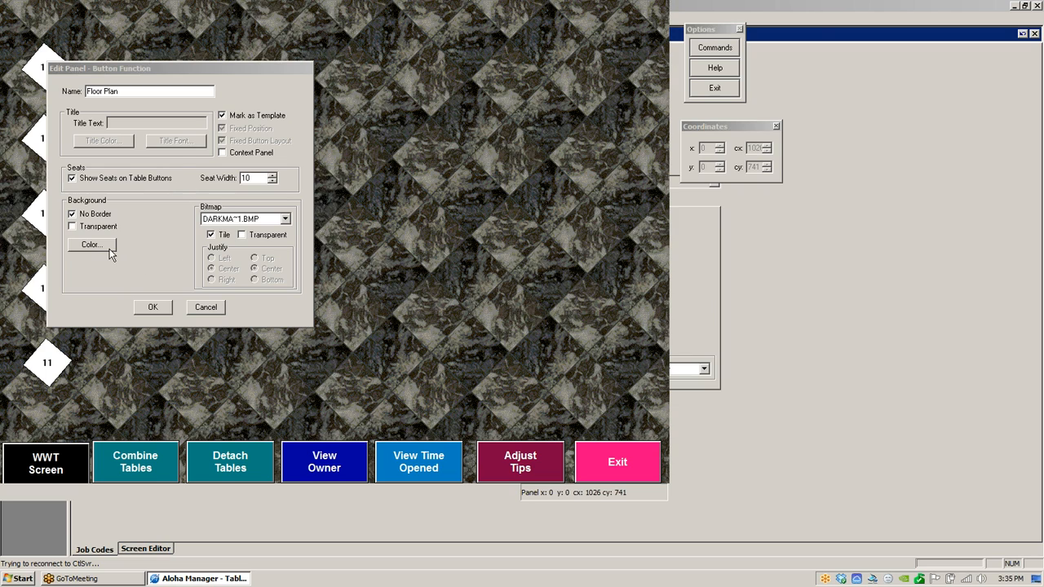
pyautogui.click(155, 308)
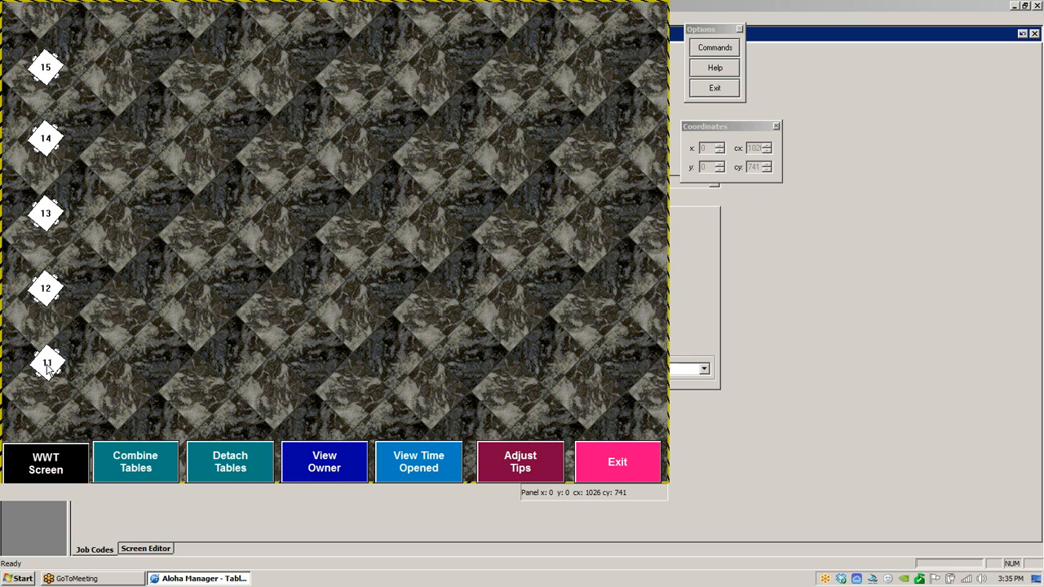
# - Try defining bench seats on the top and bottom sides of table 15, then cancel both dialogs
pyautogui.doubleClick(47, 70)
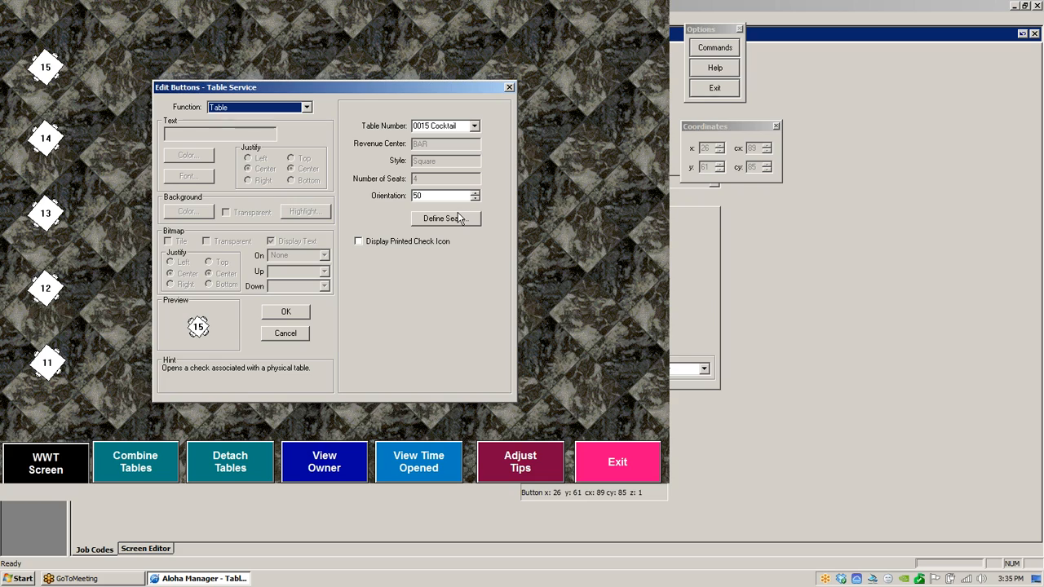
pyautogui.click(450, 218)
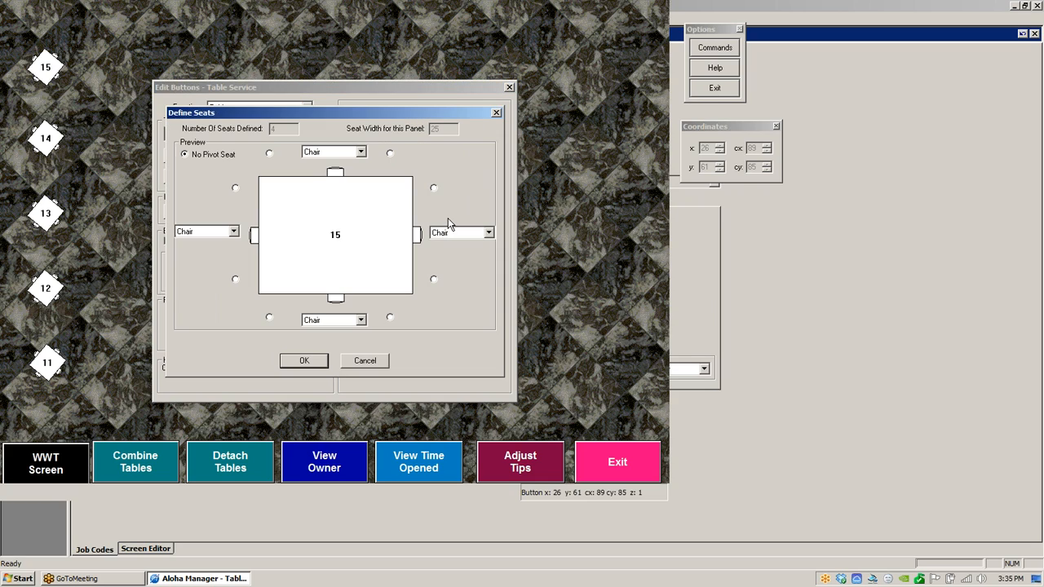
pyautogui.click(362, 152)
pyautogui.click(327, 173)
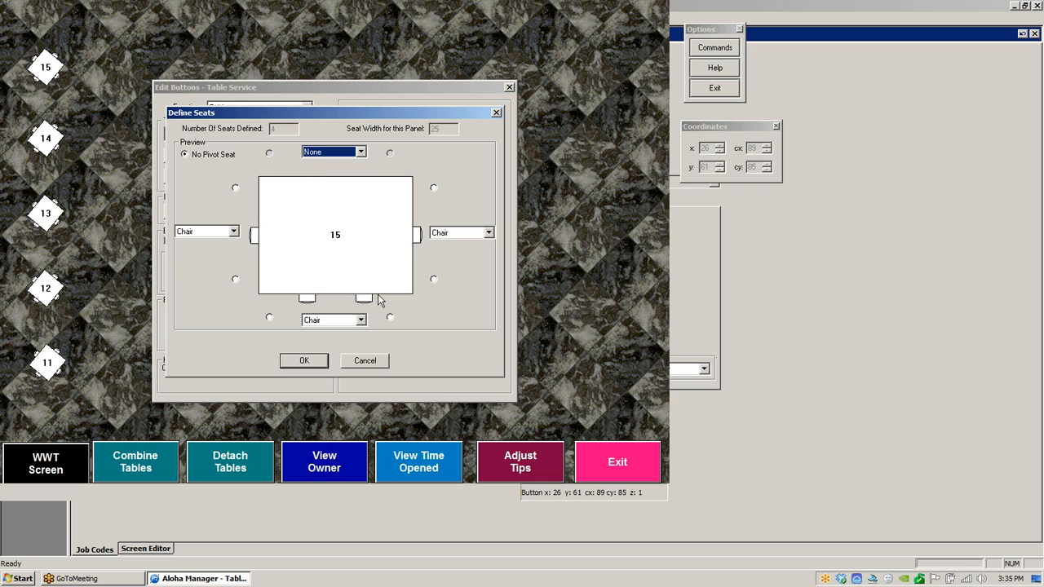
pyautogui.click(361, 320)
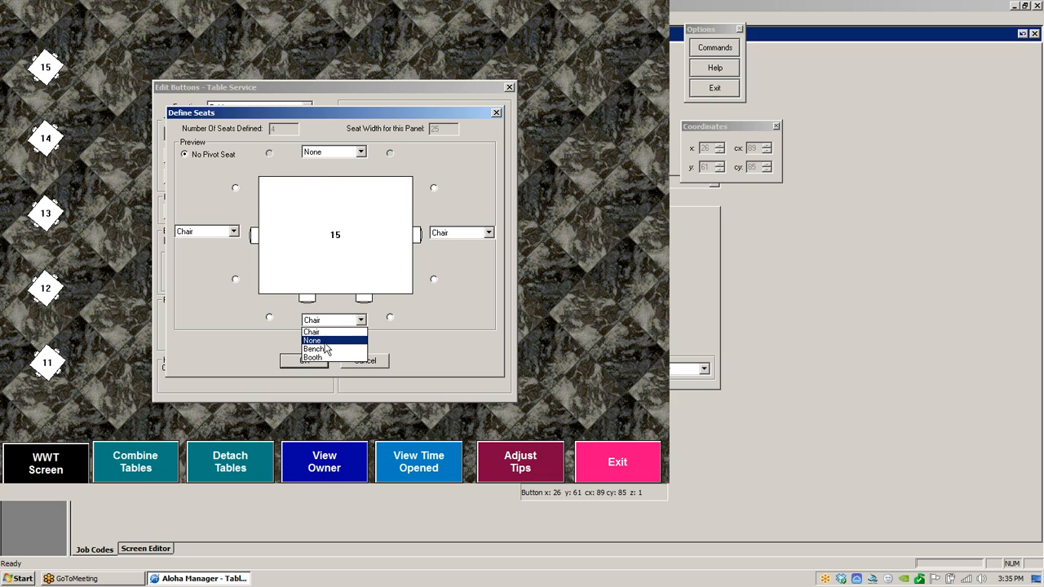
pyautogui.click(345, 341)
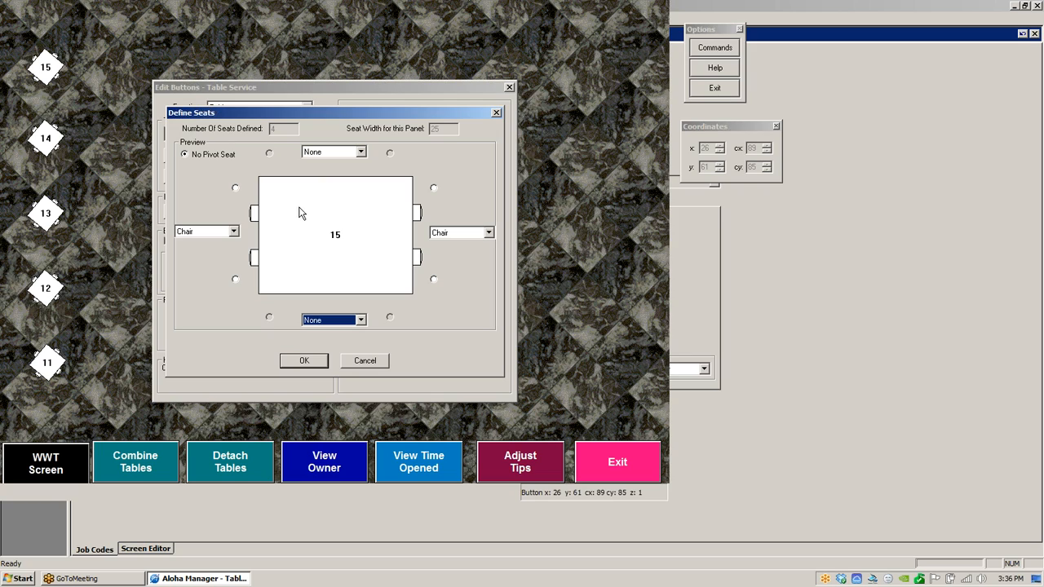
pyautogui.click(360, 153)
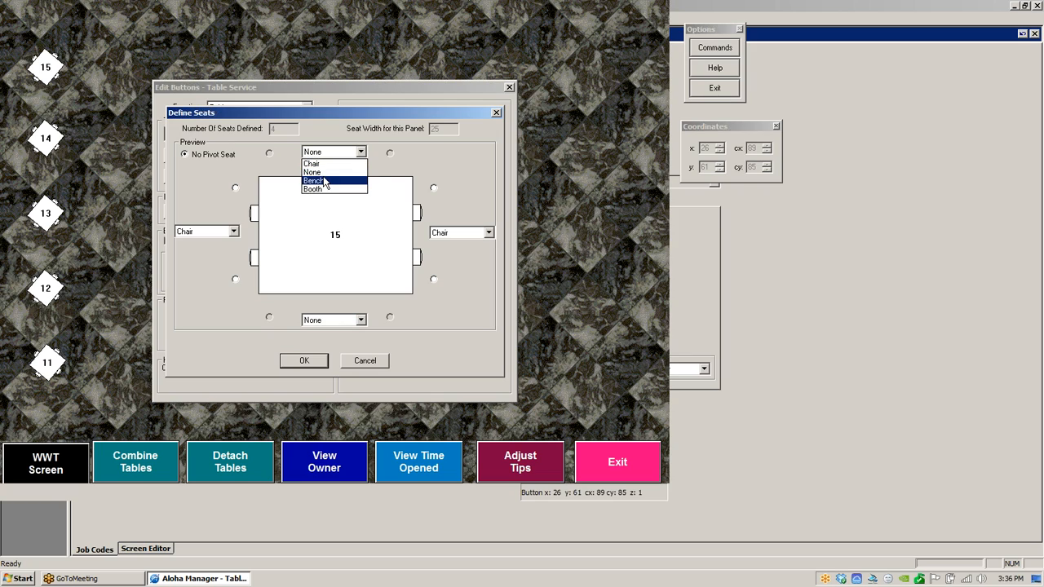
pyautogui.click(325, 164)
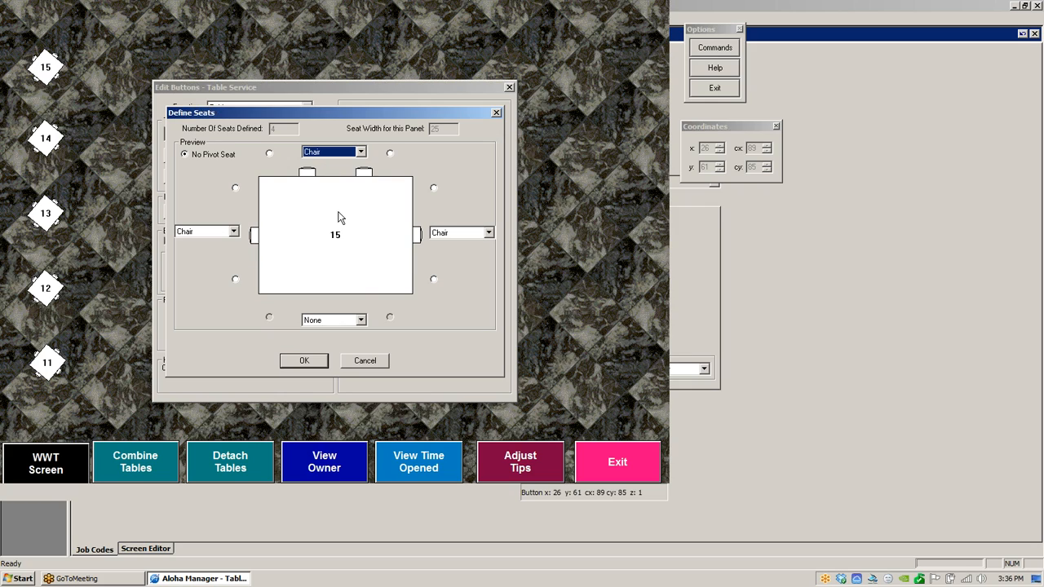
pyautogui.click(360, 319)
pyautogui.click(329, 333)
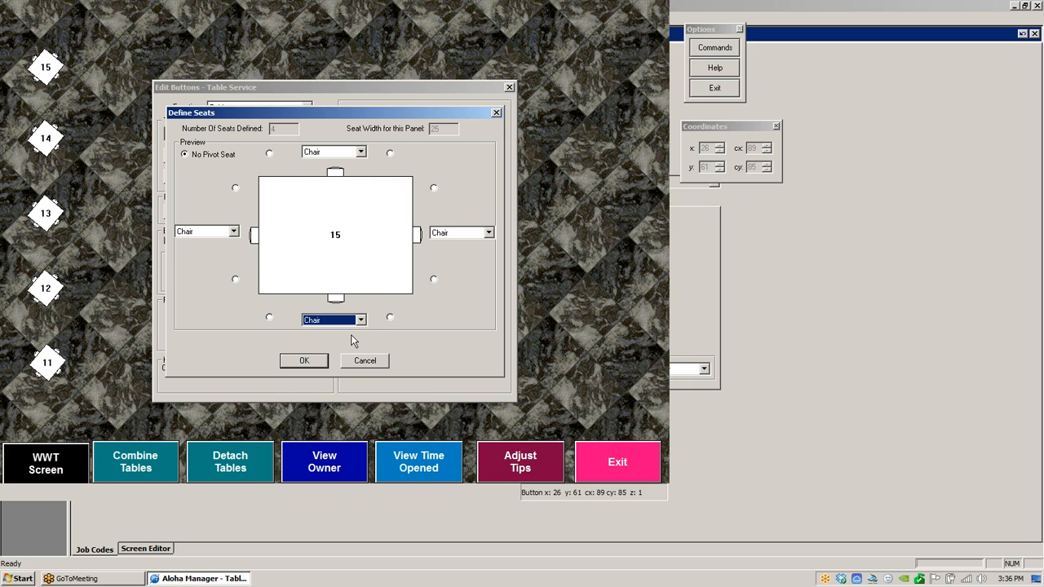
pyautogui.click(361, 319)
pyautogui.click(326, 353)
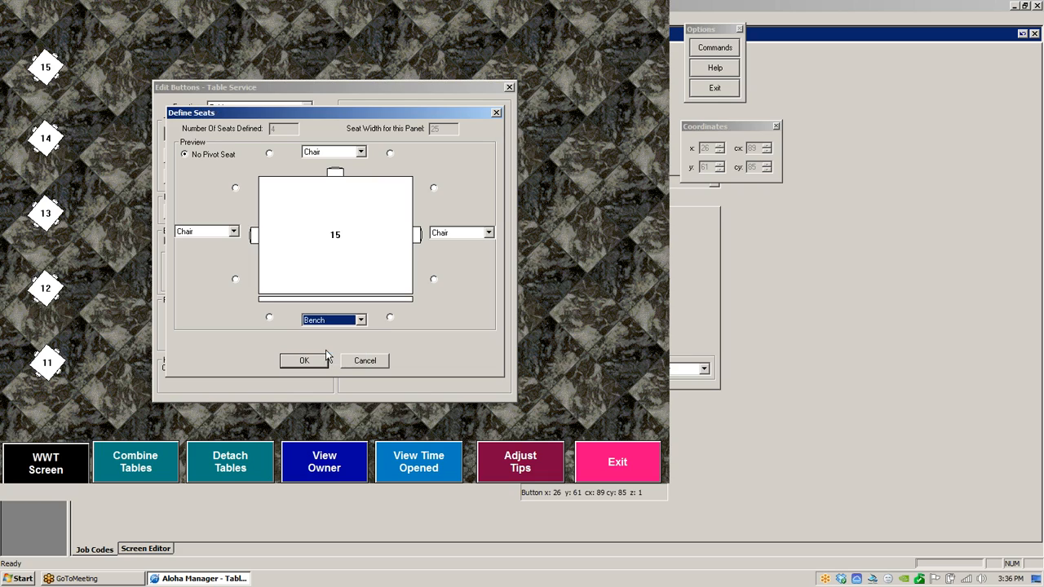
pyautogui.click(361, 151)
pyautogui.click(336, 184)
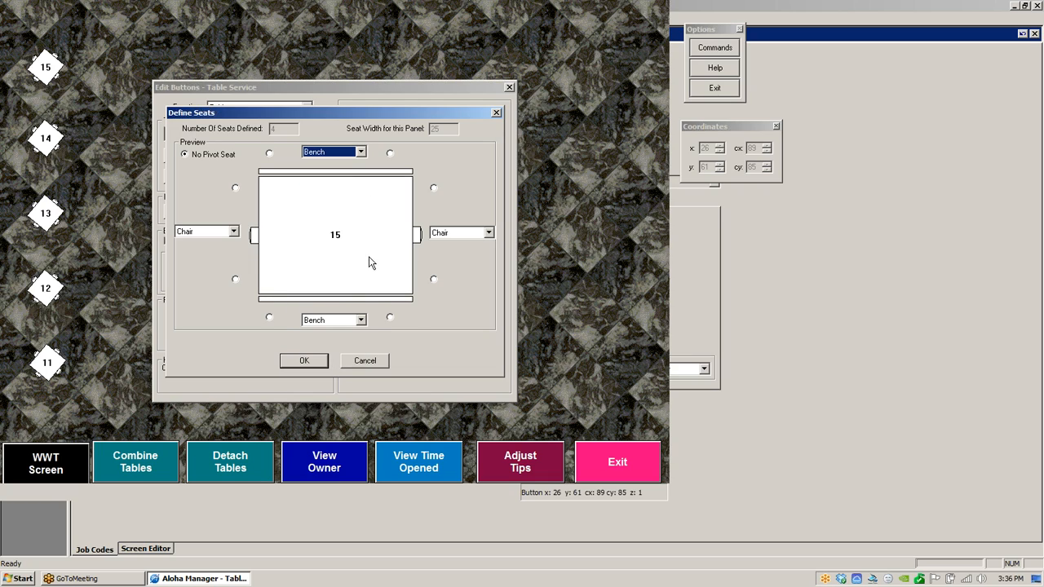
pyautogui.click(362, 361)
pyautogui.click(290, 312)
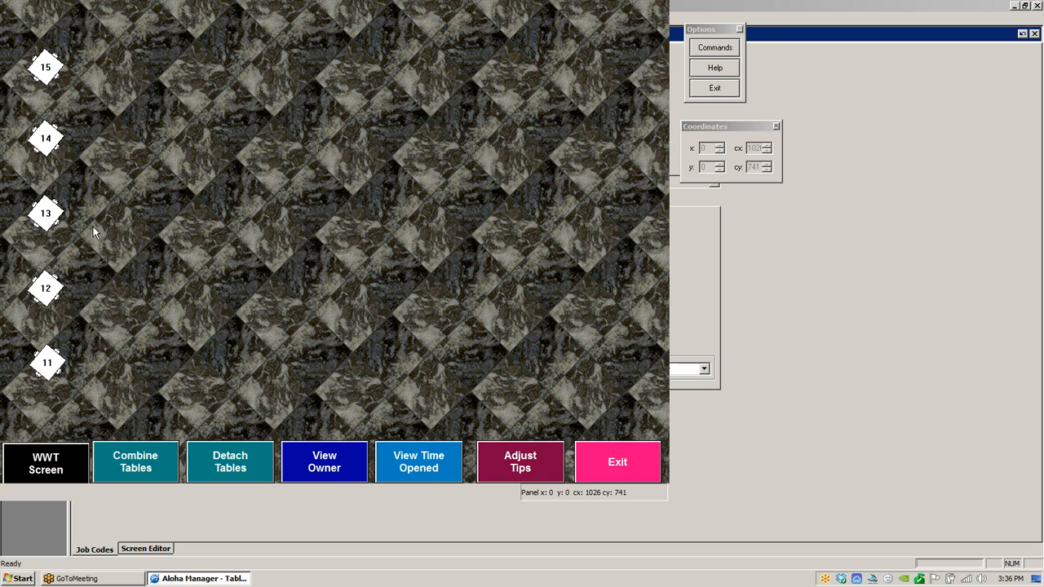
# - Turn off Show Seats on Table Buttons in the Floor Plan panel's properties
pyautogui.rightClick(261, 191)
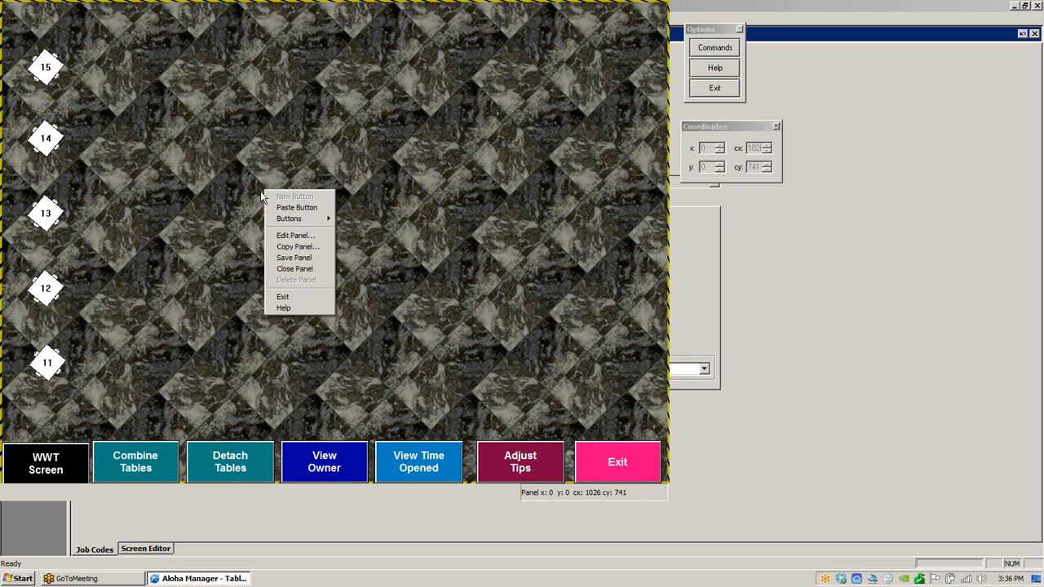
pyautogui.click(282, 230)
pyautogui.click(71, 177)
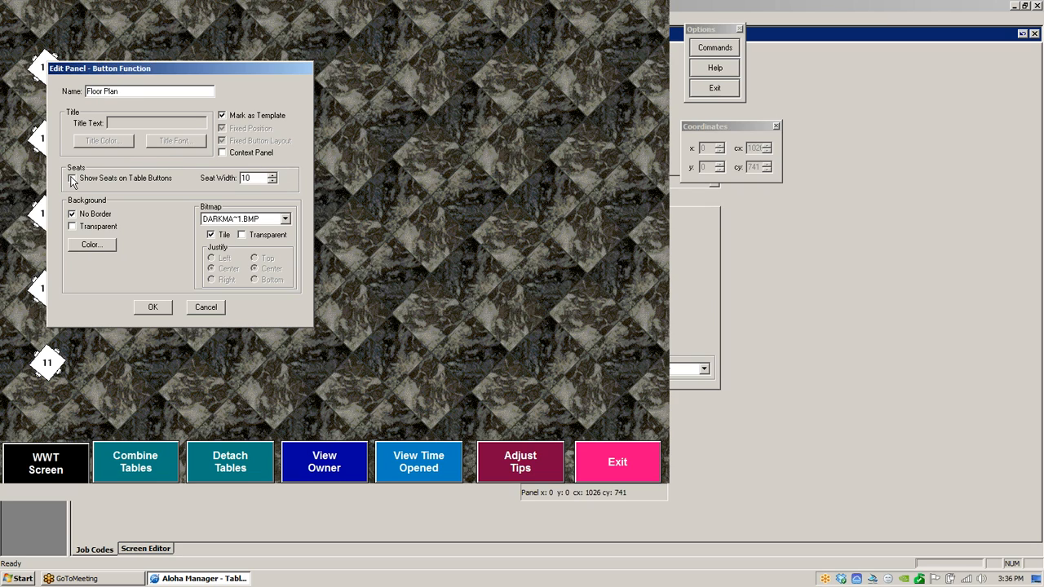
pyautogui.click(162, 308)
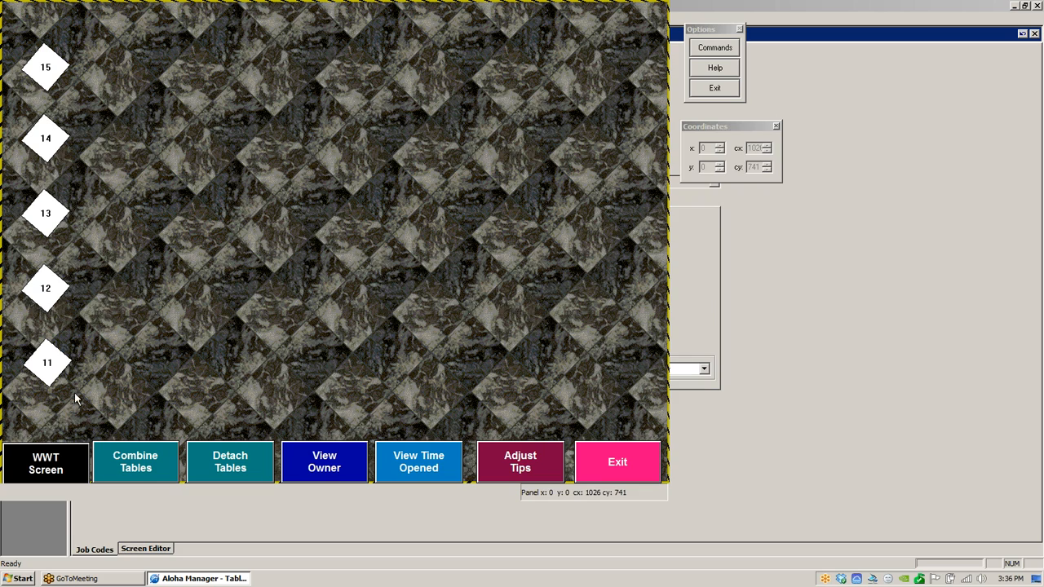
# - Clear Mark as Template in the Floor Plan panel's properties
pyautogui.rightClick(225, 247)
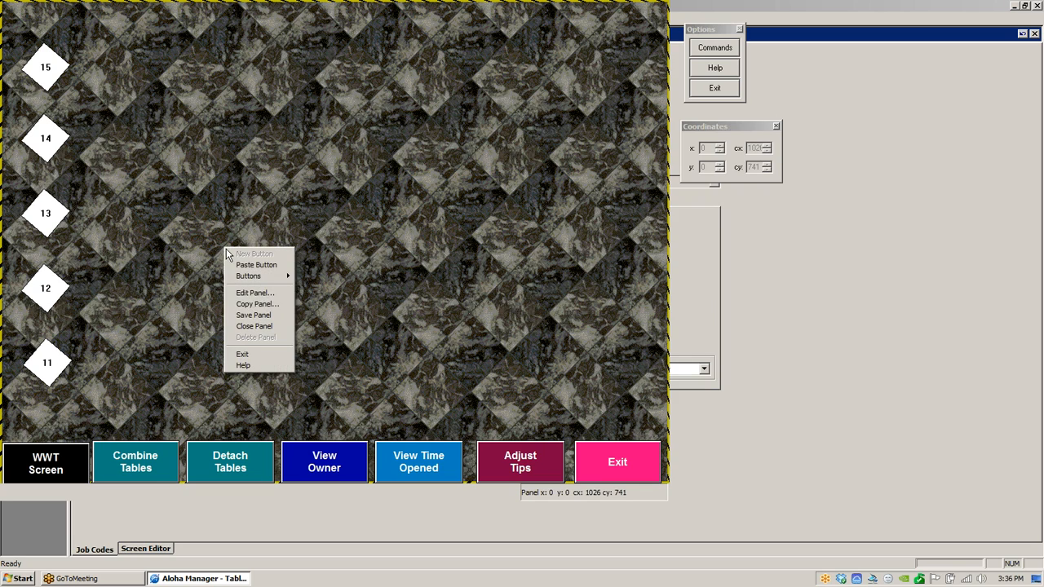
pyautogui.click(245, 293)
pyautogui.click(220, 116)
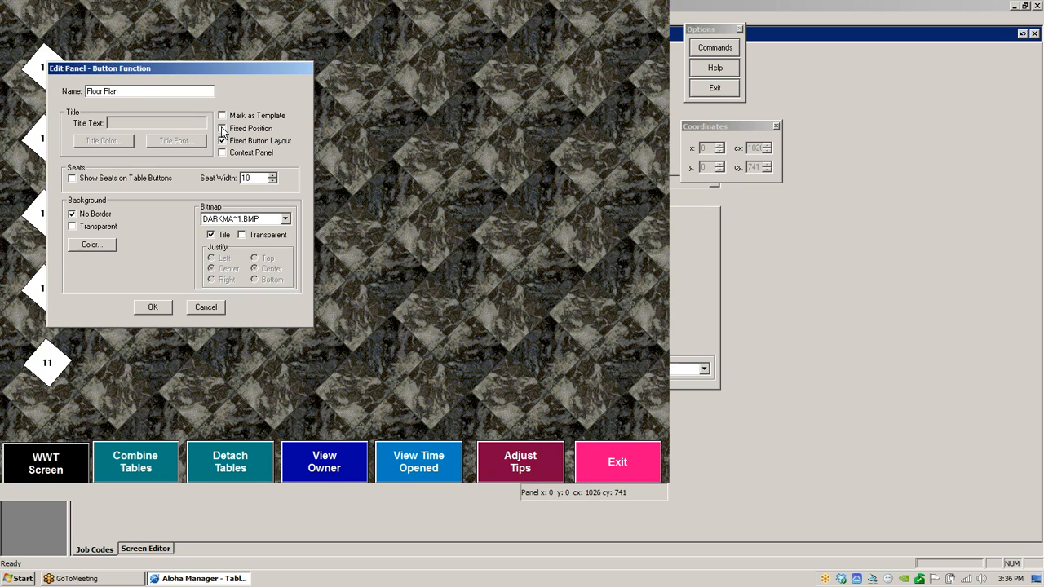
pyautogui.click(155, 308)
# - Move tables 15, 13, 12 and 11 into a tighter column and try to save the panel
pyautogui.moveTo(58, 64); pyautogui.dragTo(59, 81)
pyautogui.moveTo(47, 213); pyautogui.dragTo(46, 190)
pyautogui.moveTo(44, 289); pyautogui.dragTo(45, 245)
pyautogui.moveTo(47, 361); pyautogui.dragTo(50, 295)
pyautogui.rightClick(244, 247)
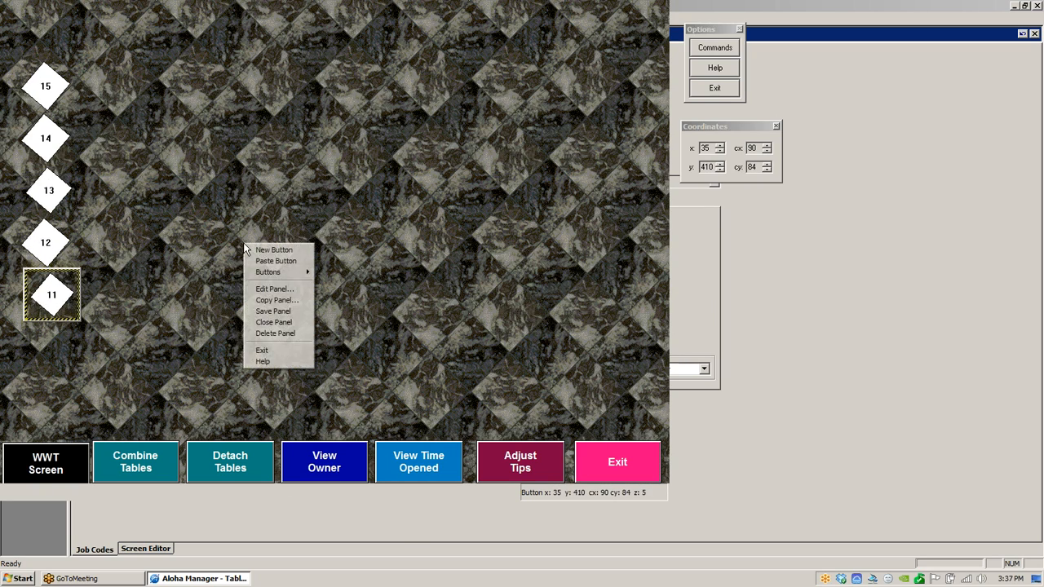
pyautogui.click(281, 310)
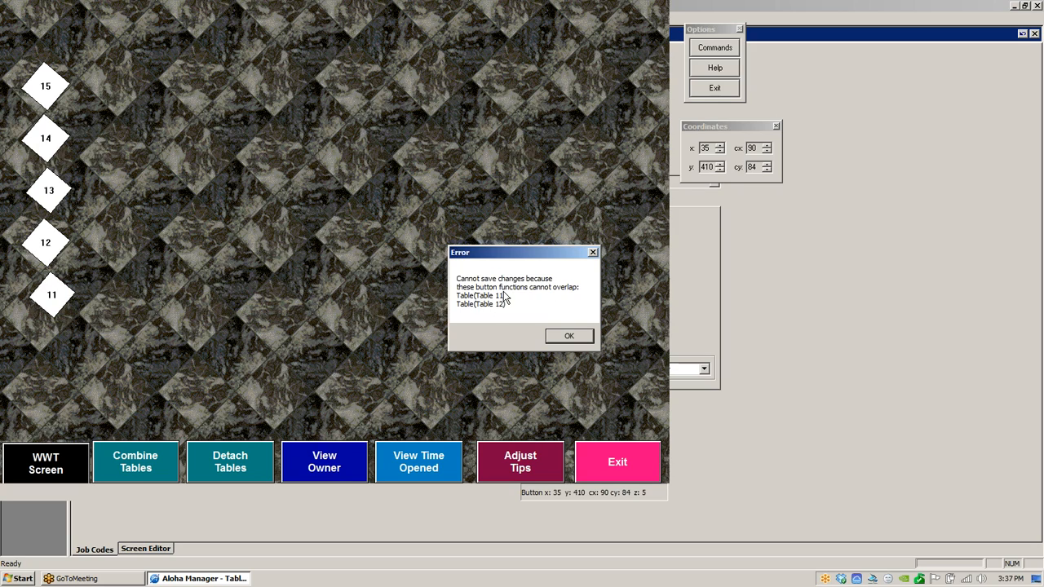
pyautogui.click(571, 340)
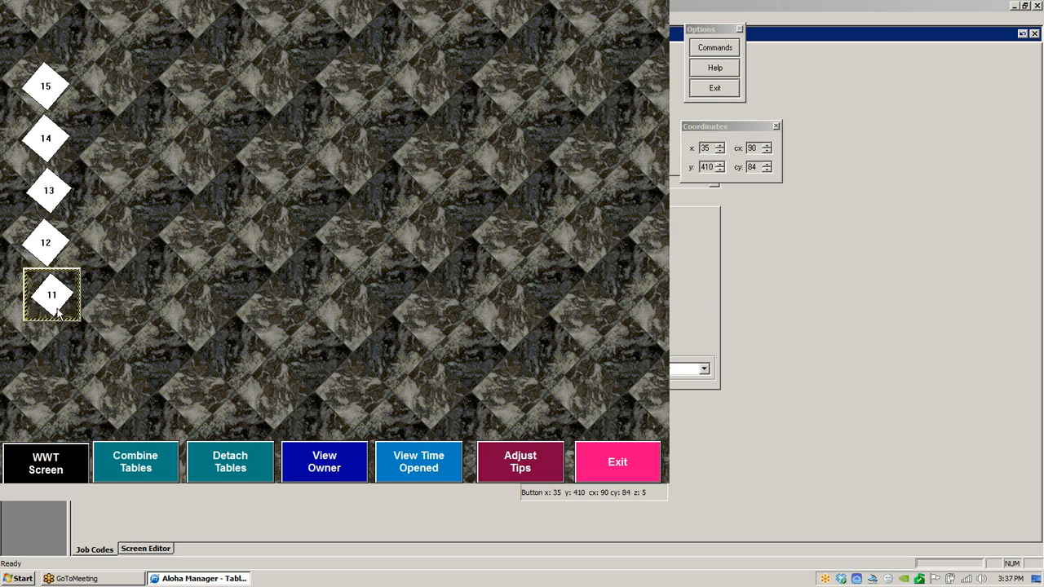
# - Reposition tables 11, 12, 13 and 15 so no table buttons overlap
pyautogui.moveTo(55, 308); pyautogui.dragTo(44, 355)
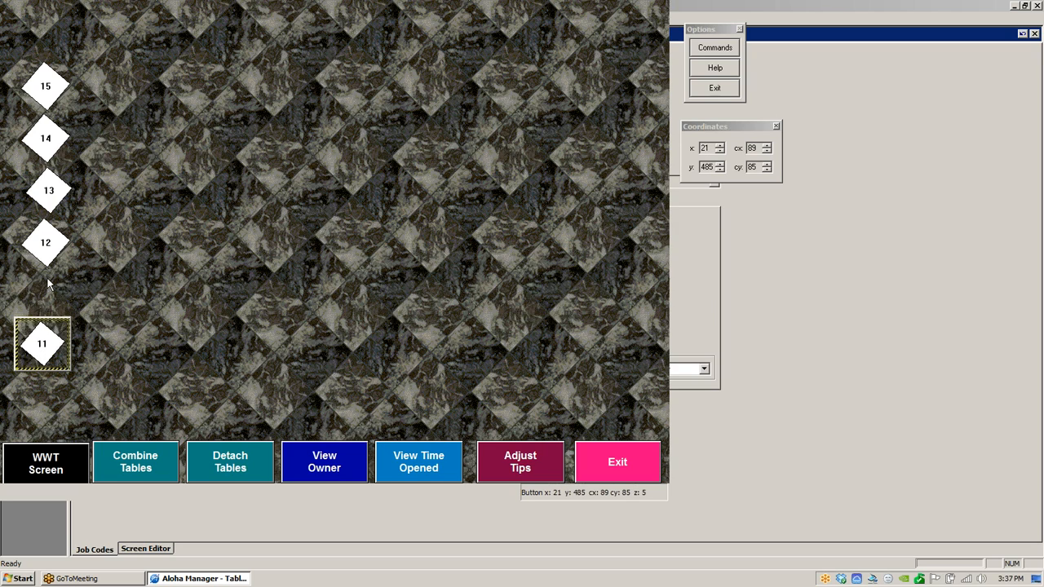
pyautogui.moveTo(47, 254); pyautogui.dragTo(45, 285)
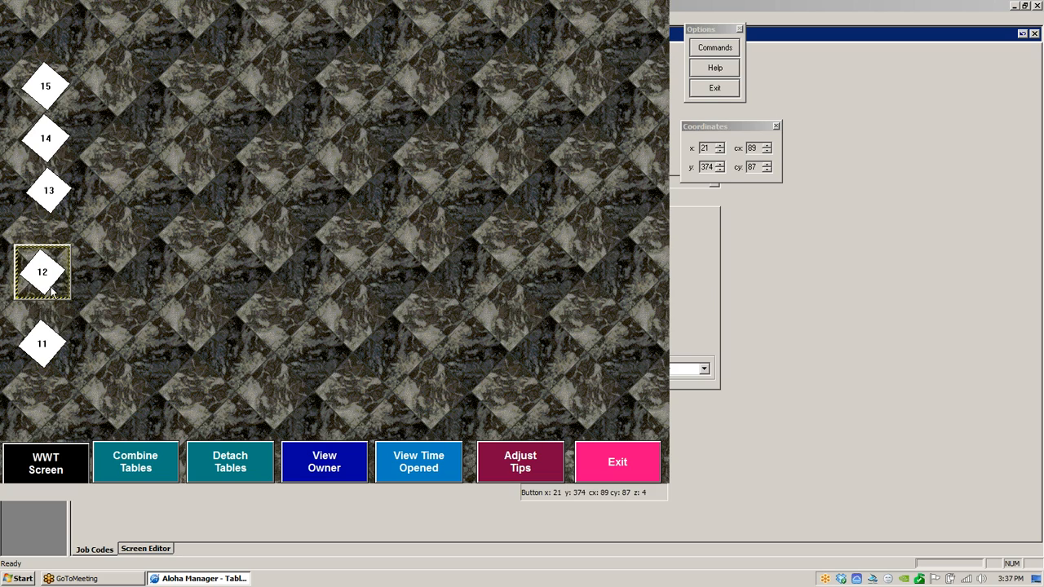
pyautogui.moveTo(46, 192); pyautogui.dragTo(43, 207)
pyautogui.moveTo(47, 90); pyautogui.dragTo(49, 74)
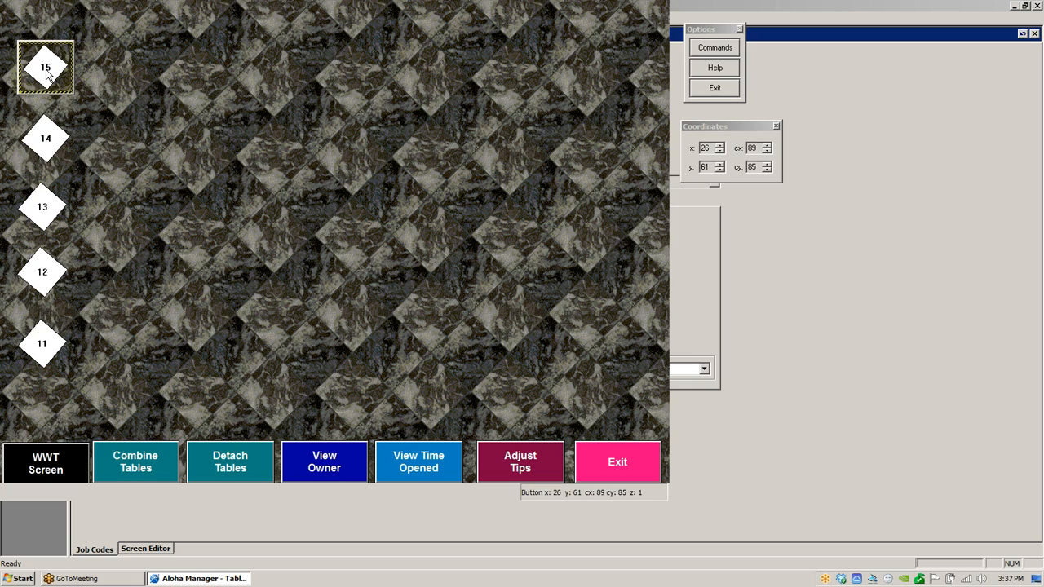
# - Save the Floor Plan panel with the rearranged tables
pyautogui.rightClick(298, 240)
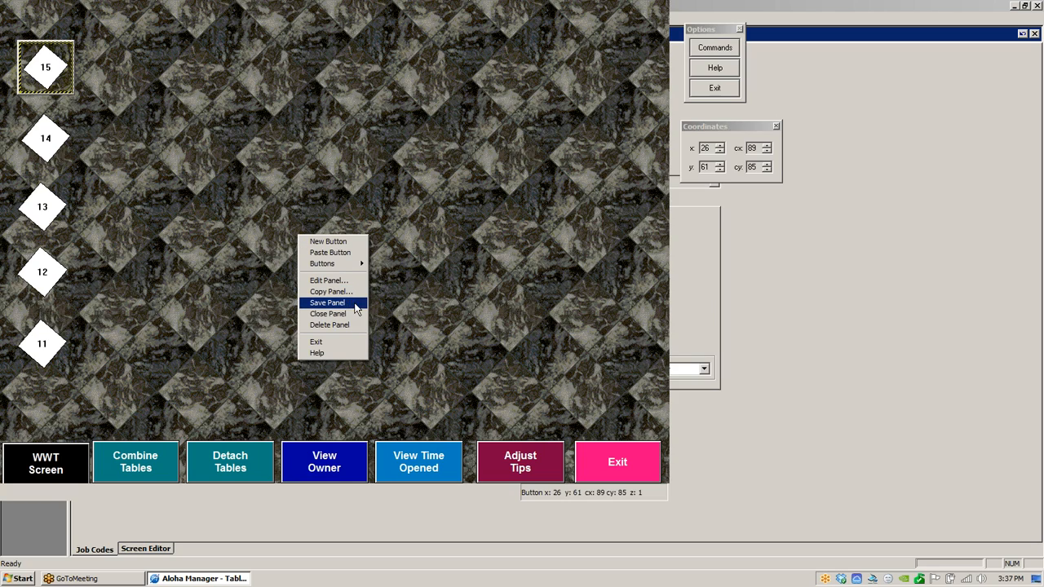
pyautogui.click(330, 304)
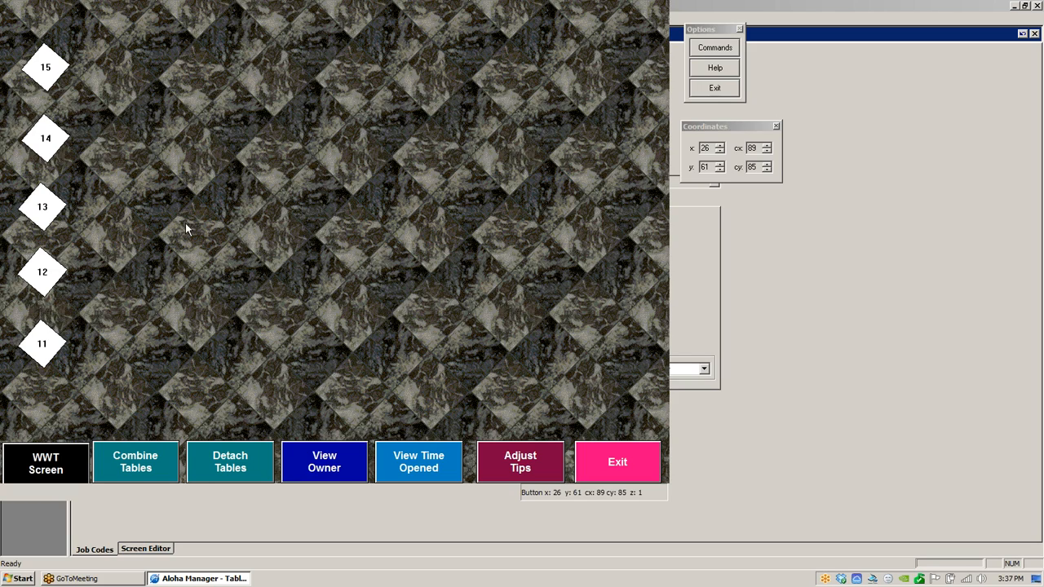
pyautogui.click(368, 223)
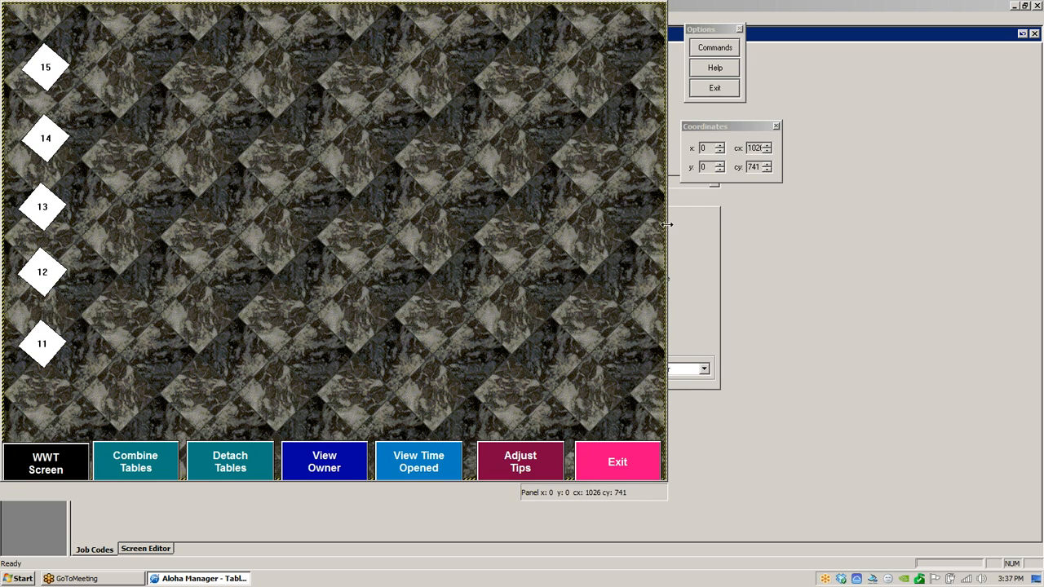
pyautogui.moveTo(668, 224); pyautogui.dragTo(335, 223)
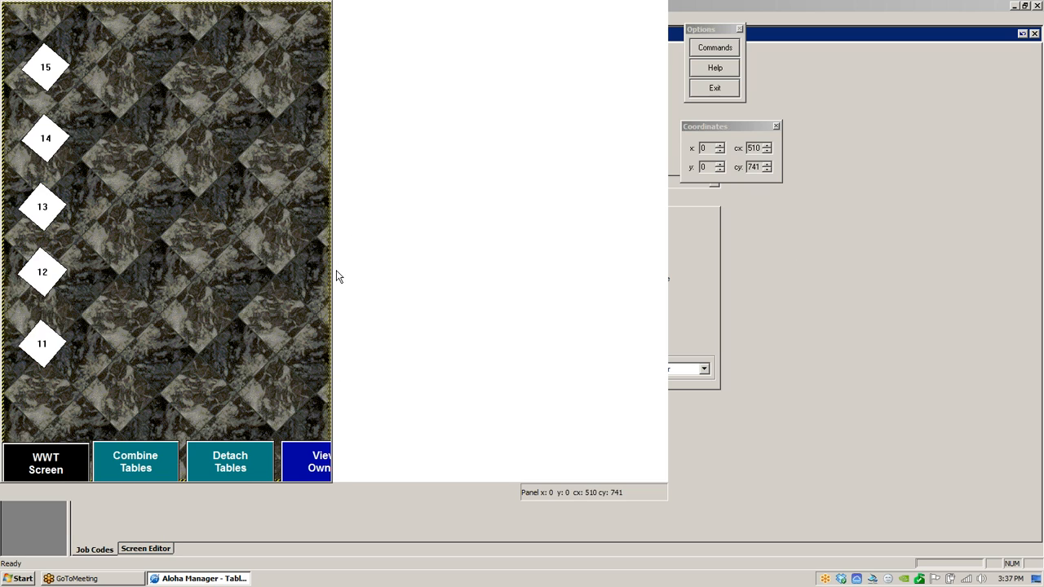
pyautogui.moveTo(331, 281); pyautogui.dragTo(667, 282)
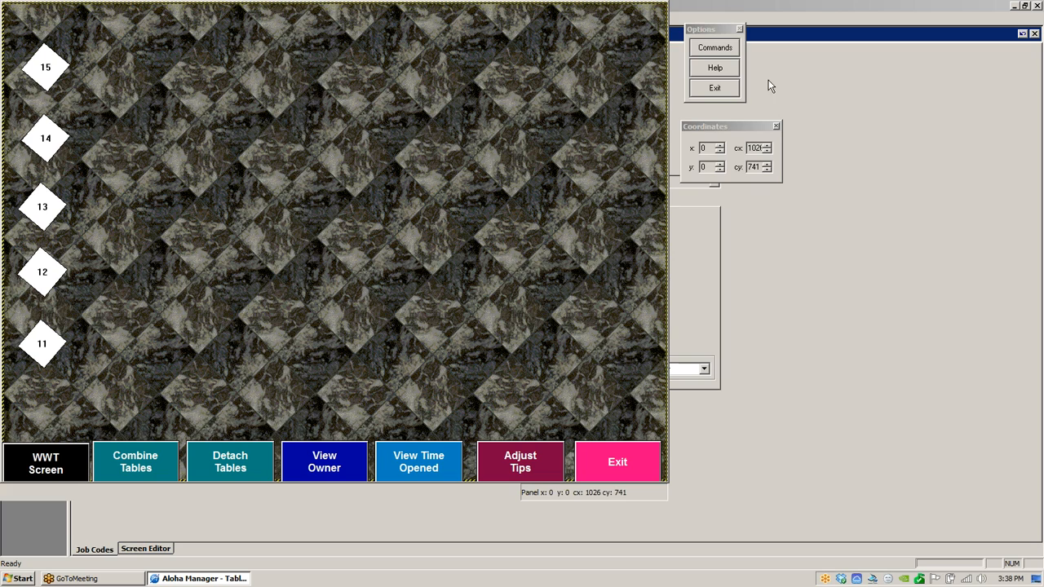
# - Exit the panel editor, declining to save the unsaved changes
pyautogui.click(716, 88)
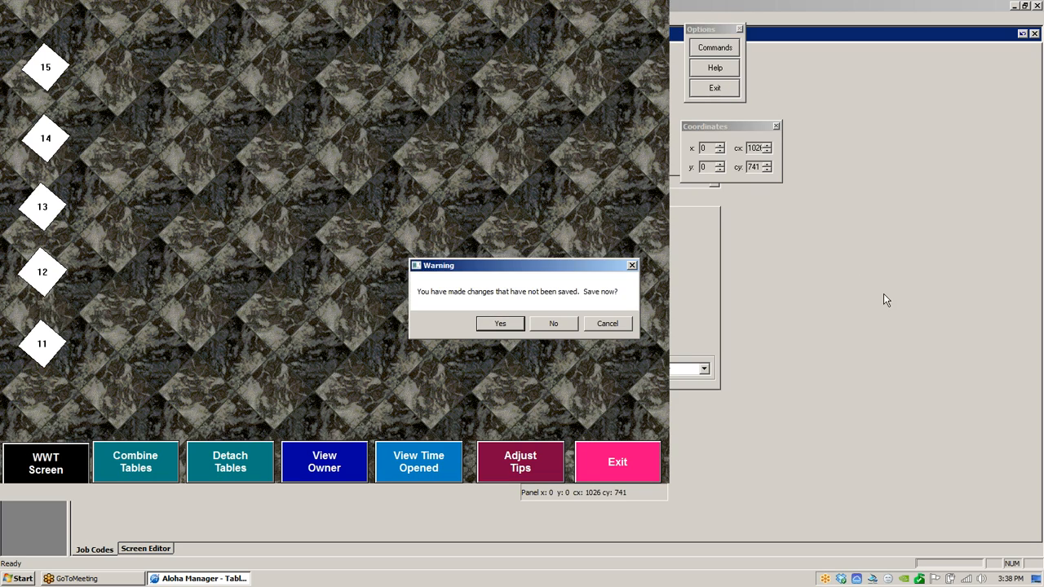
pyautogui.click(559, 326)
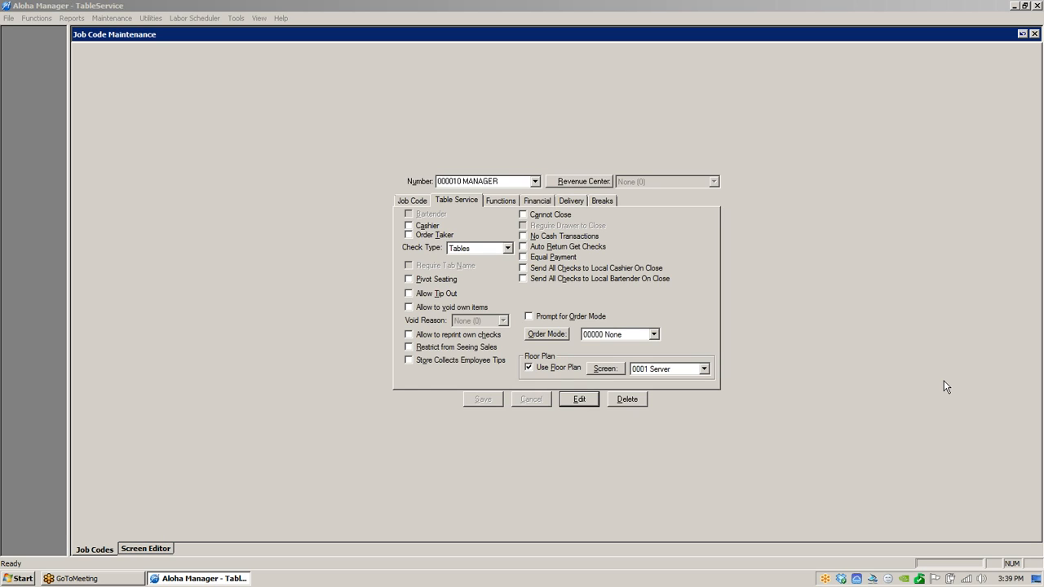
# - Open the Manager job code's floor plan screen in the screen editor, then return to the job codes
pyautogui.click(604, 369)
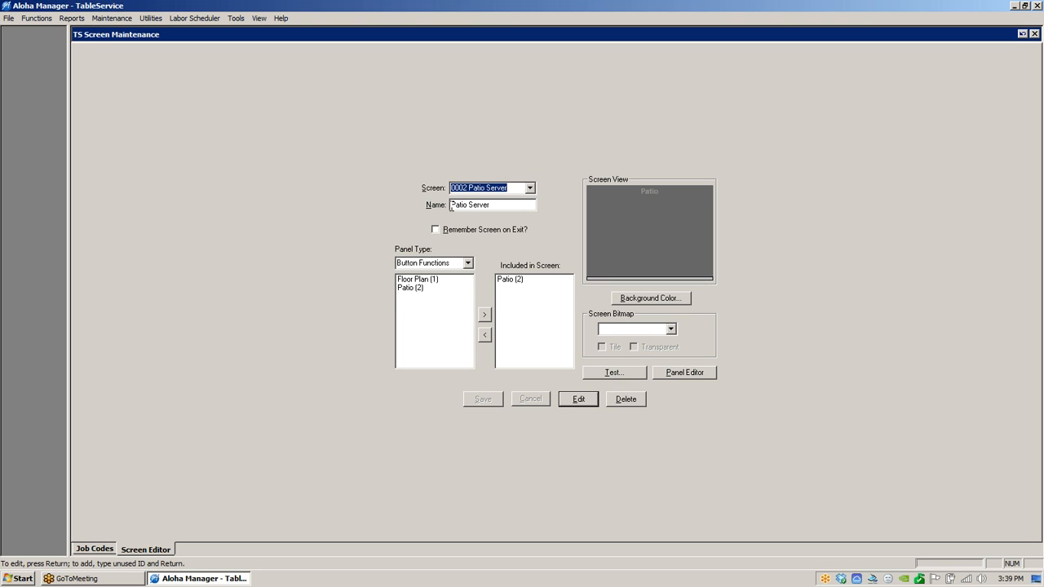
pyautogui.click(105, 549)
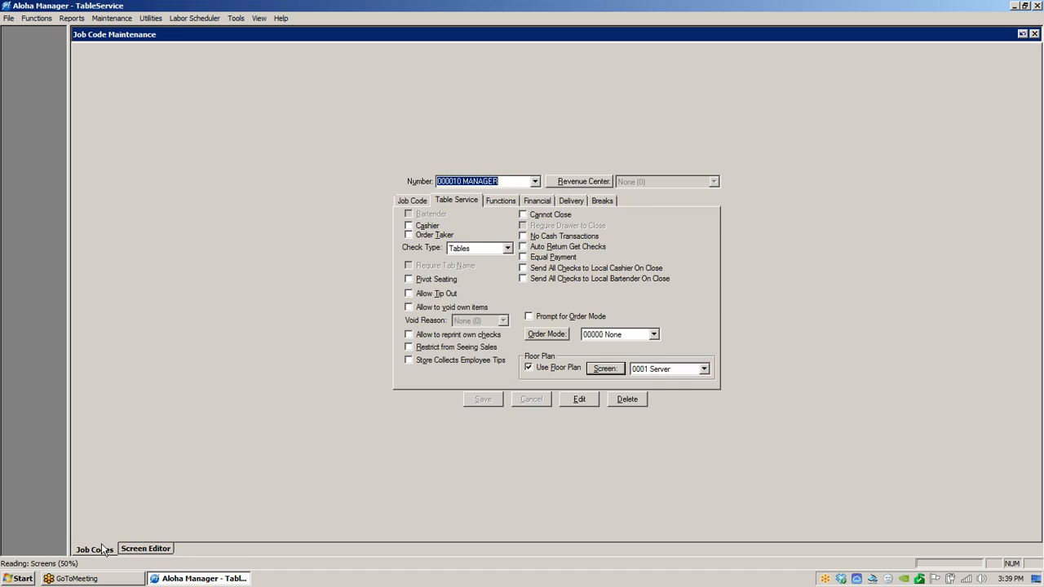